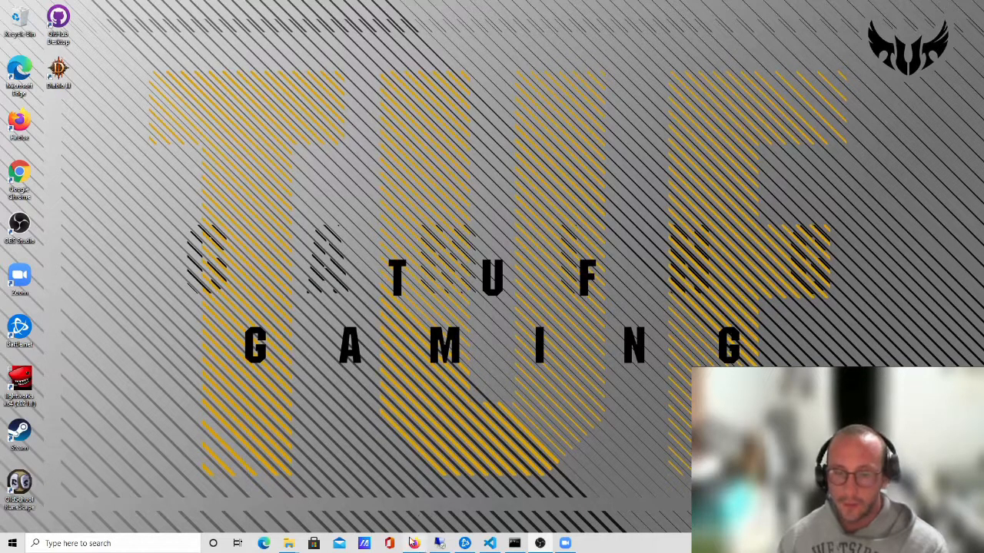
Find the Firefox window with the Google results for 'windows 10 iso' among the taskbar previews
{"action": "mouse_move", "coordinate": [415, 543]}
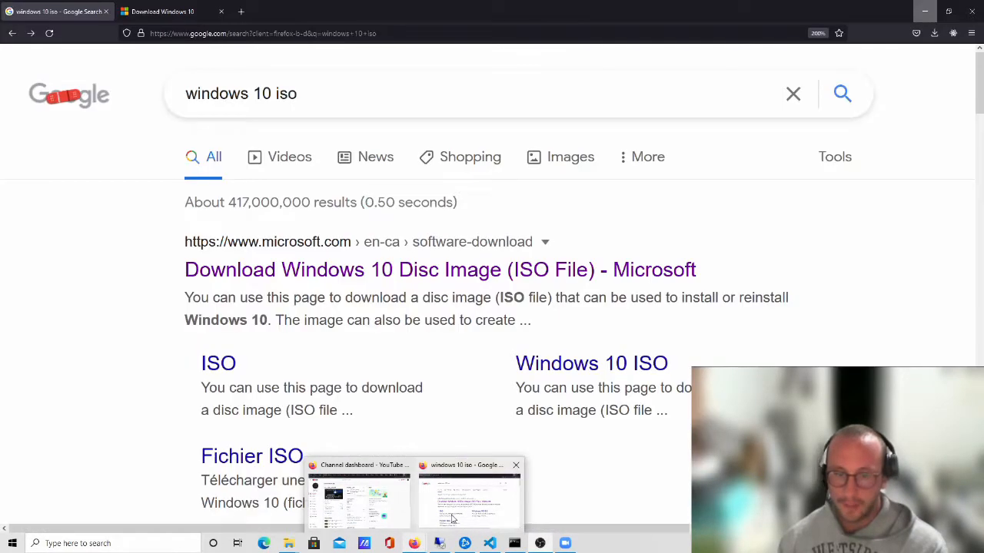
Open Microsoft's Download Windows 10 page from the Google results and show recent downloads with MediaCreationTool21H1.exe
{"action": "left_click", "coordinate": [452, 515]}
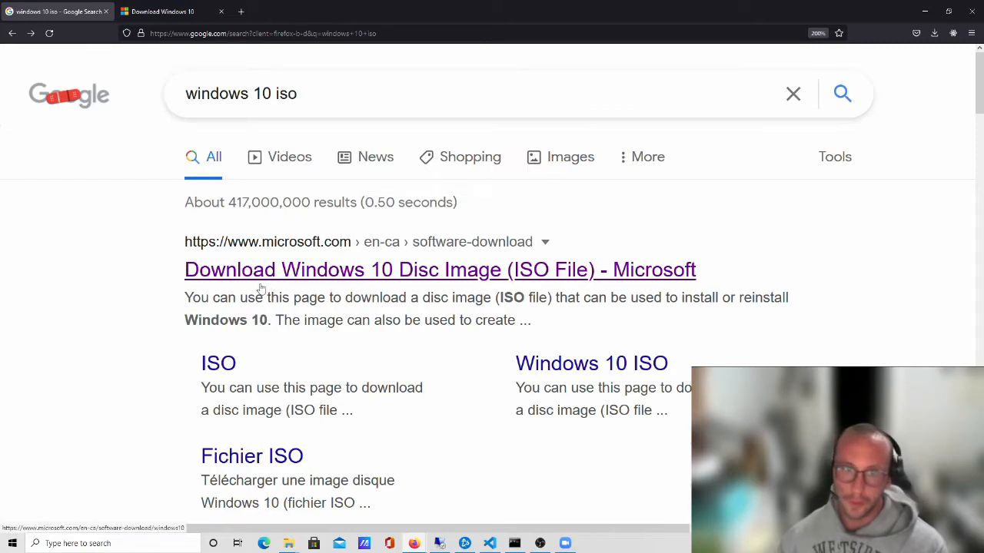
{"action": "left_click", "coordinate": [493, 279]}
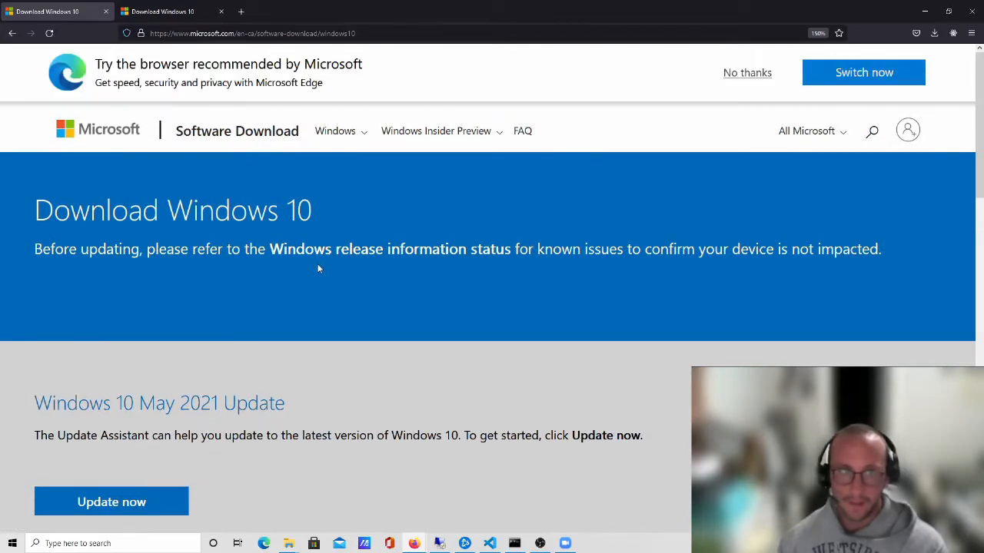
{"action": "scroll", "coordinate": [300, 246], "scroll_direction": "down", "scroll_amount": 2}
{"action": "scroll", "coordinate": [290, 226], "scroll_direction": "down", "scroll_amount": 2}
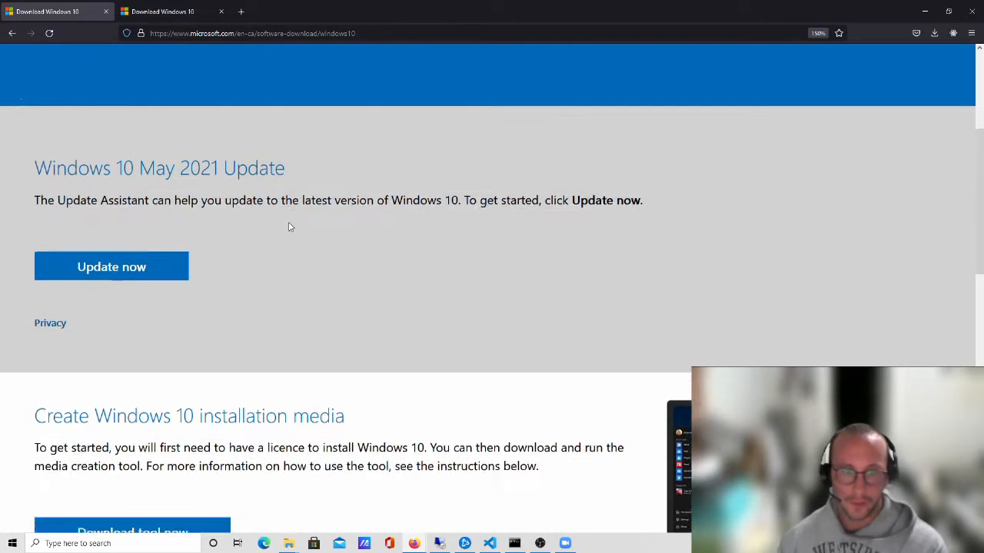
{"action": "scroll", "coordinate": [290, 227], "scroll_direction": "down", "scroll_amount": 2}
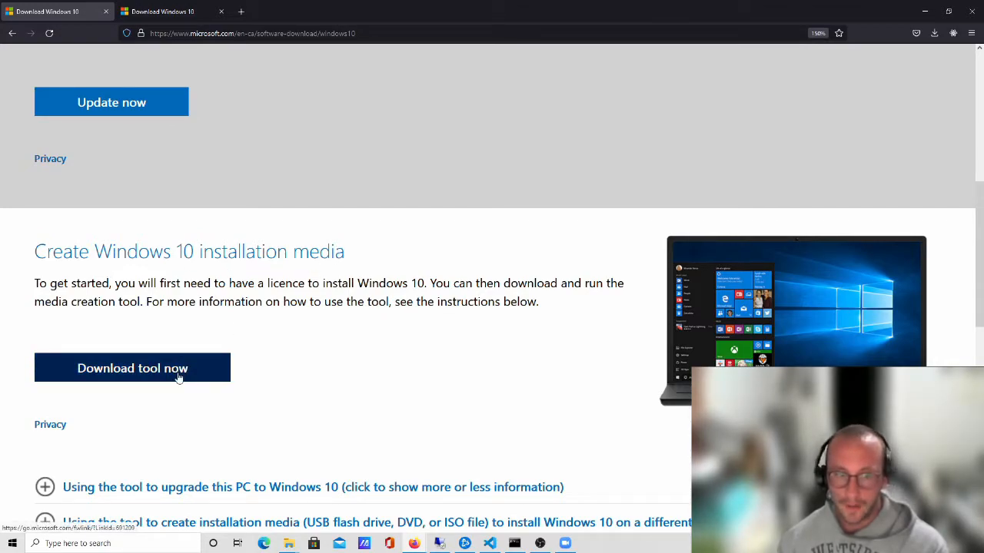
{"action": "left_click", "coordinate": [934, 34]}
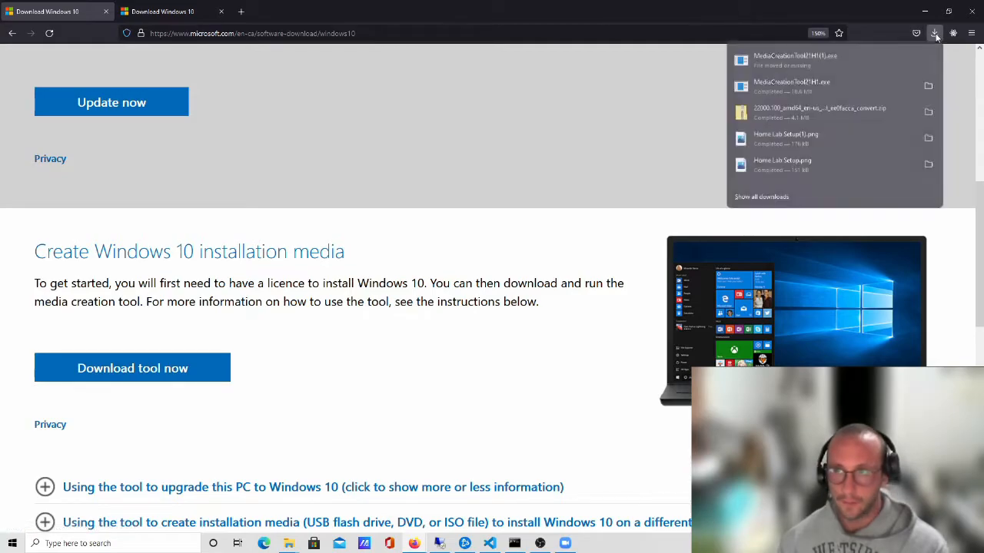
Run MediaCreationTool21H1.exe from the Downloads folder and move the Windows 10 Setup window down-right
{"action": "left_click", "coordinate": [928, 86]}
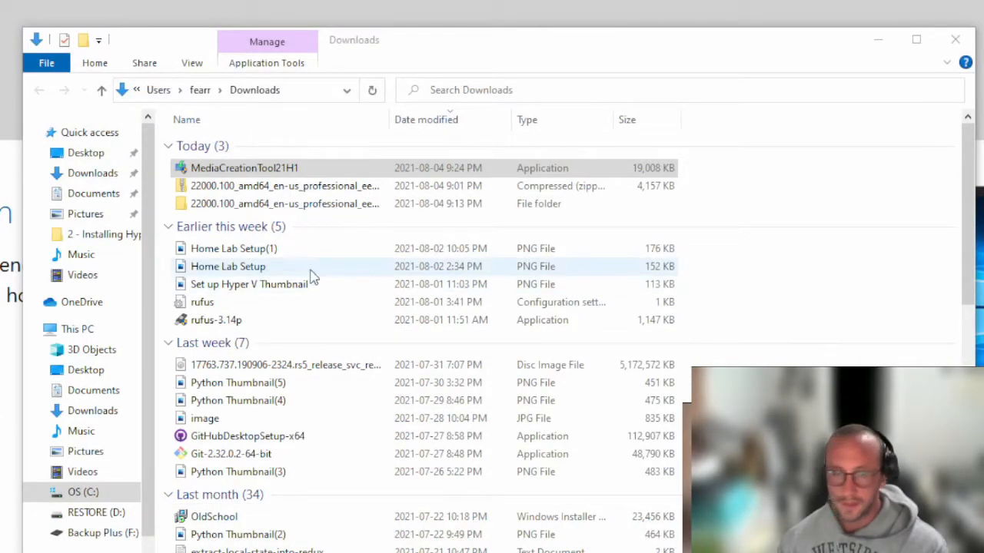
{"action": "double_click", "coordinate": [274, 171]}
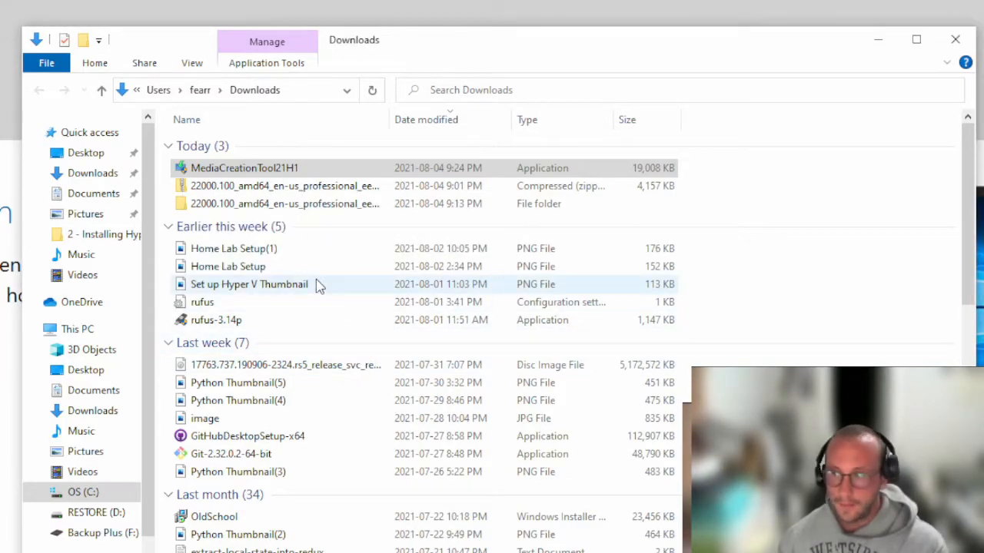
{"action": "left_click_drag", "start_coordinate": [359, 28], "coordinate": [386, 100]}
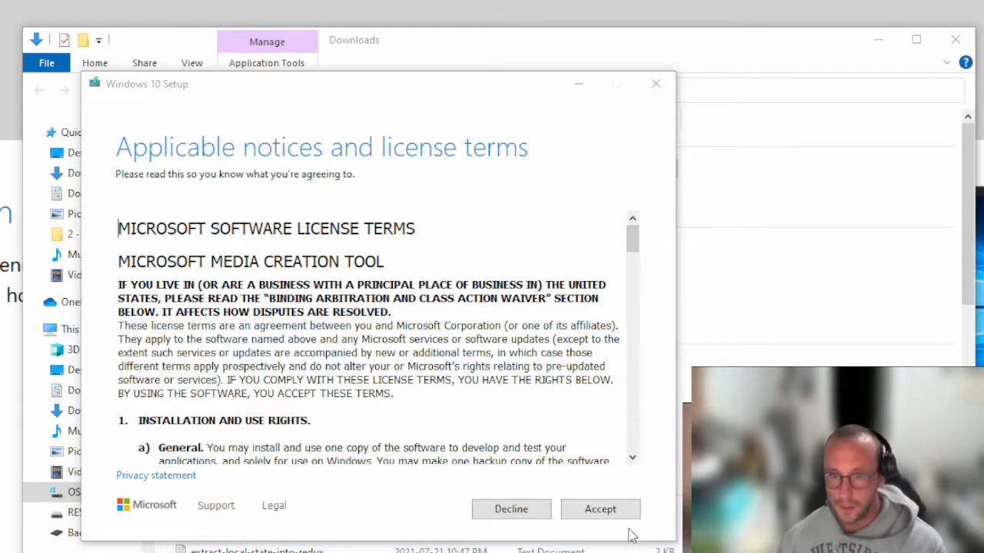
Accept the license terms and choose to create installation media for another PC
{"action": "left_click", "coordinate": [607, 515]}
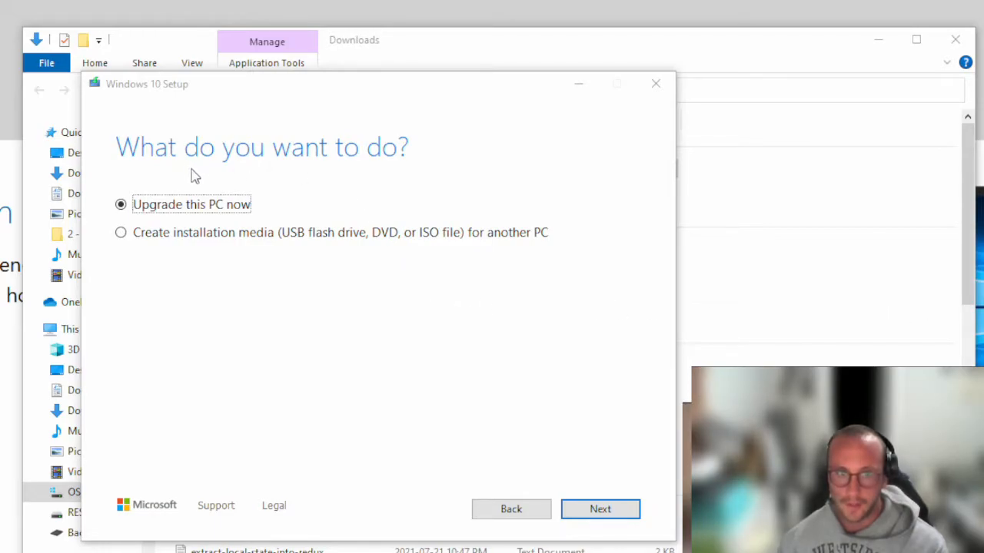
{"action": "left_click", "coordinate": [158, 238]}
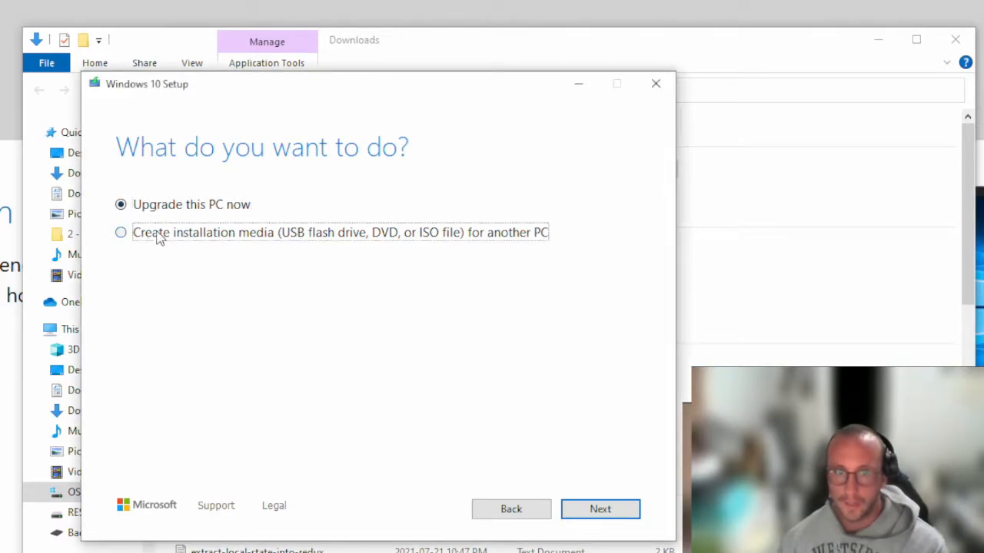
{"action": "left_click", "coordinate": [627, 512]}
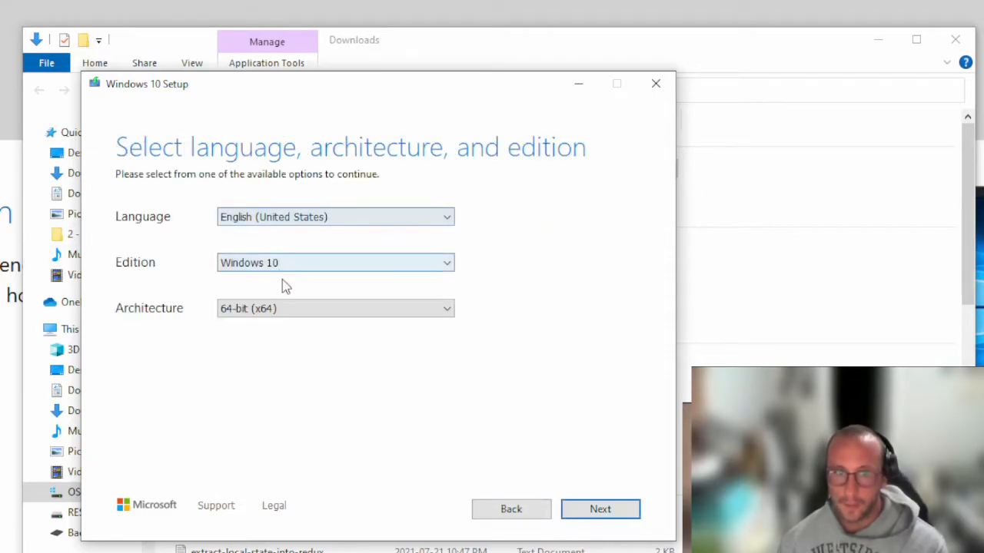
Keep English (United States), Windows 10 and 64-bit (x64) as the media options
{"action": "left_click", "coordinate": [326, 218]}
{"action": "left_click", "coordinate": [325, 218]}
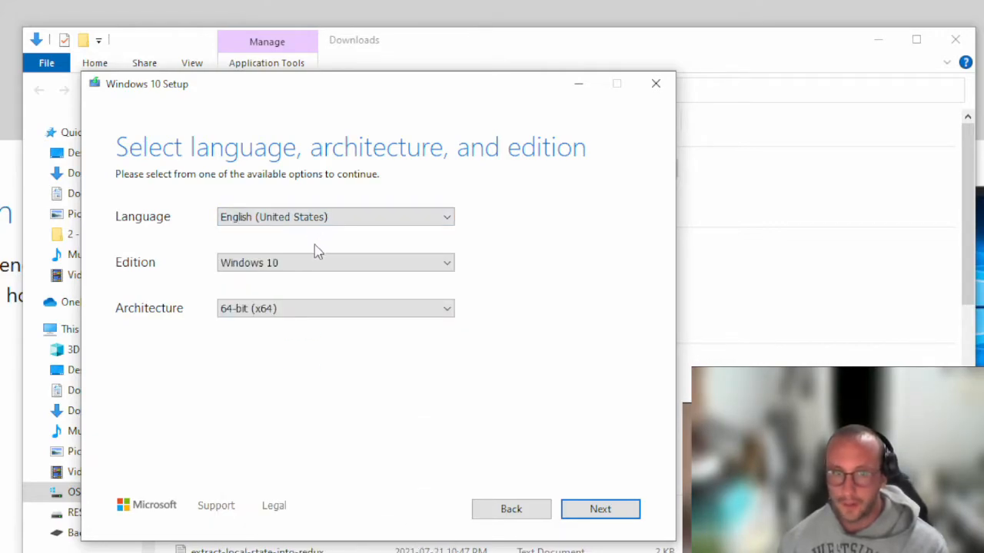
{"action": "left_click", "coordinate": [296, 264]}
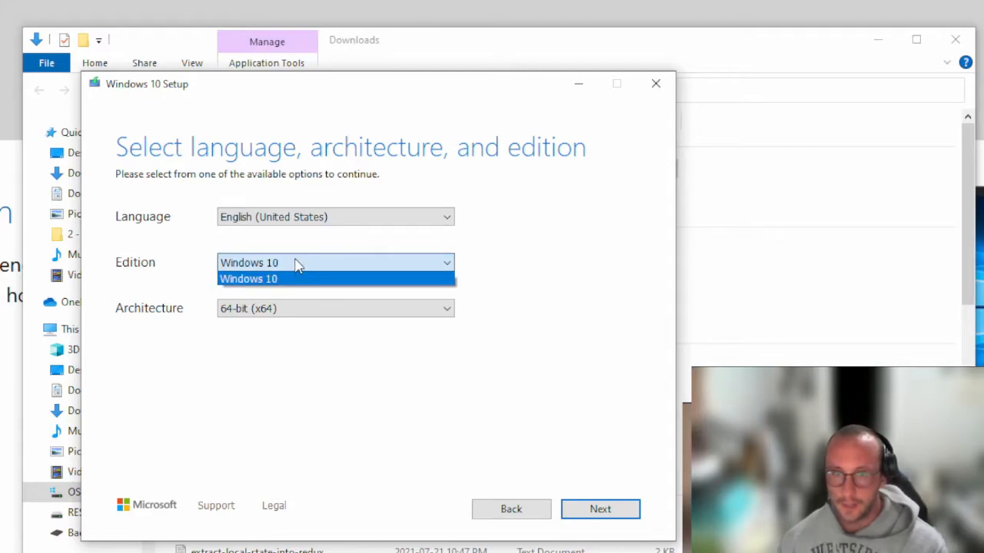
{"action": "left_click", "coordinate": [297, 265]}
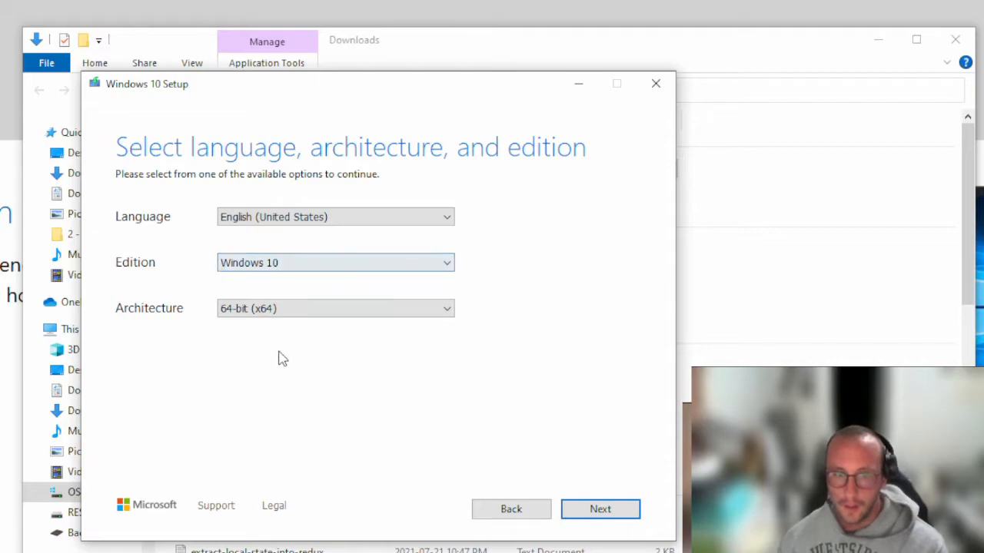
{"action": "left_click", "coordinate": [315, 308]}
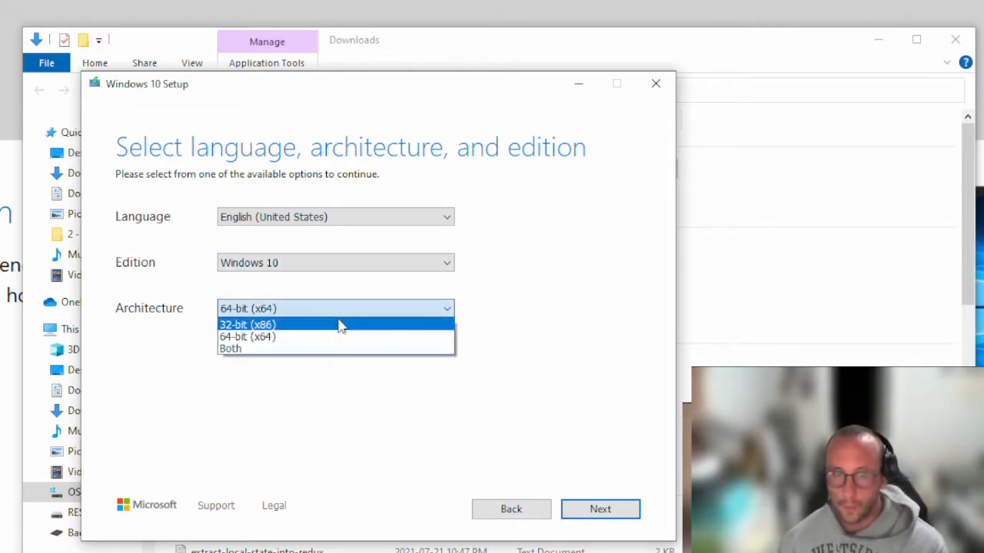
{"action": "left_click", "coordinate": [329, 341]}
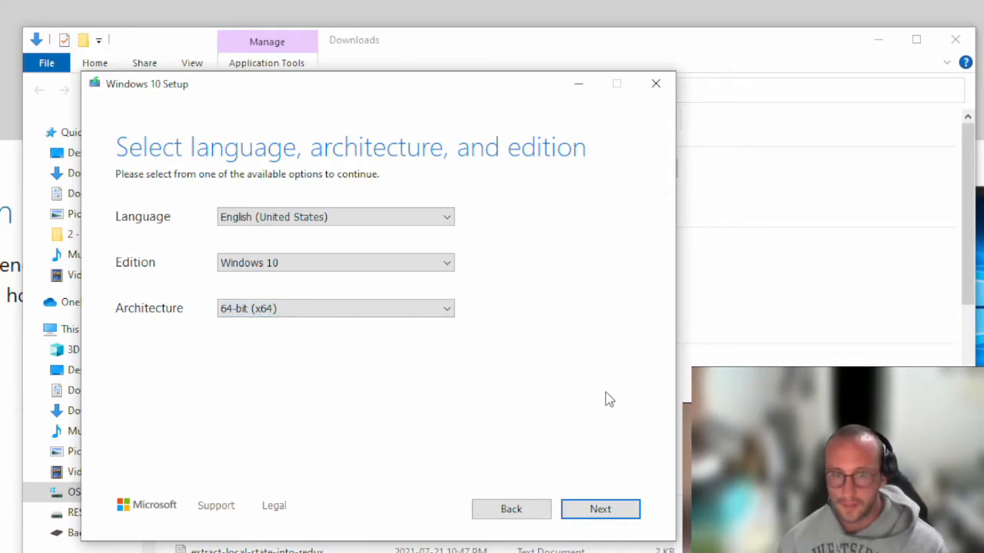
{"action": "left_click", "coordinate": [605, 514]}
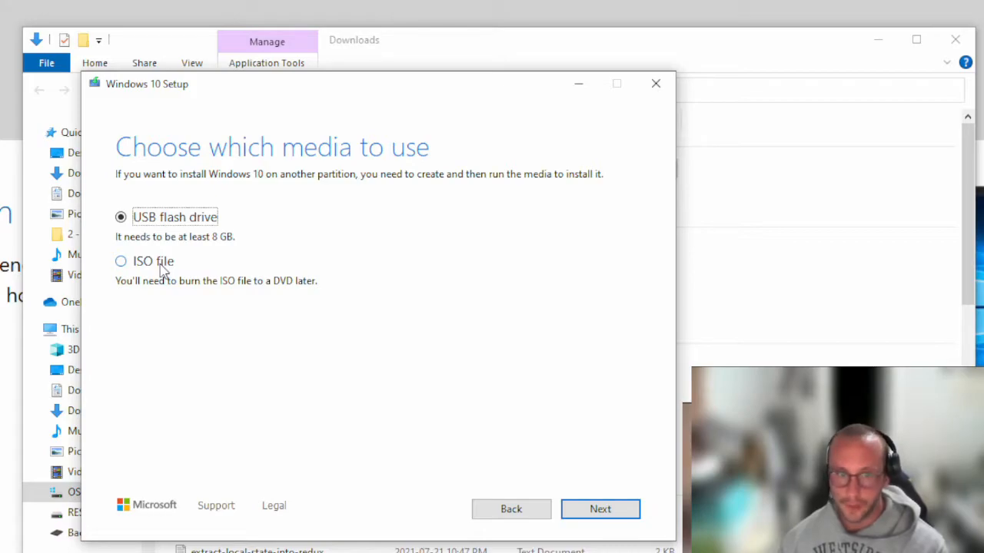
Choose ISO file as the output media and continue to the save location
{"action": "left_click", "coordinate": [140, 267]}
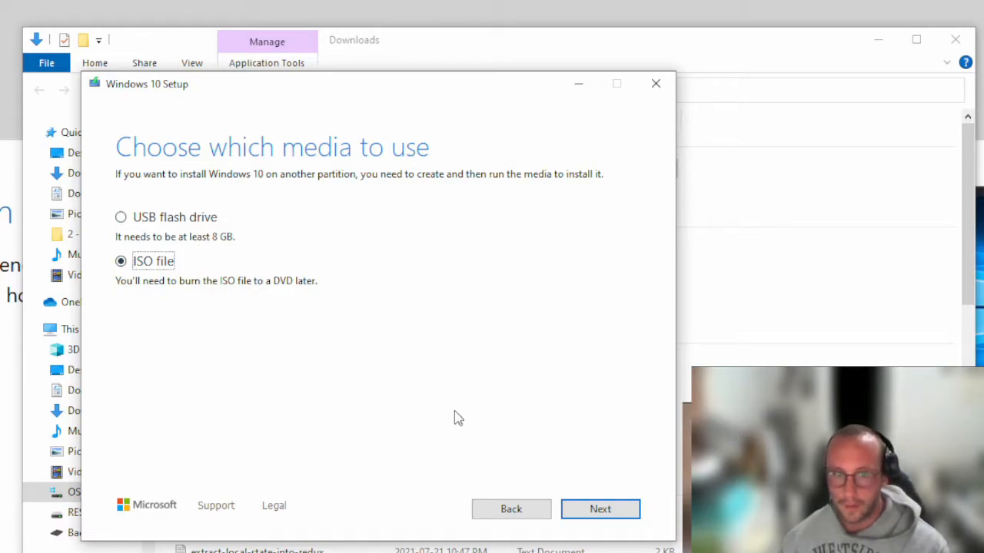
{"action": "left_click", "coordinate": [596, 508]}
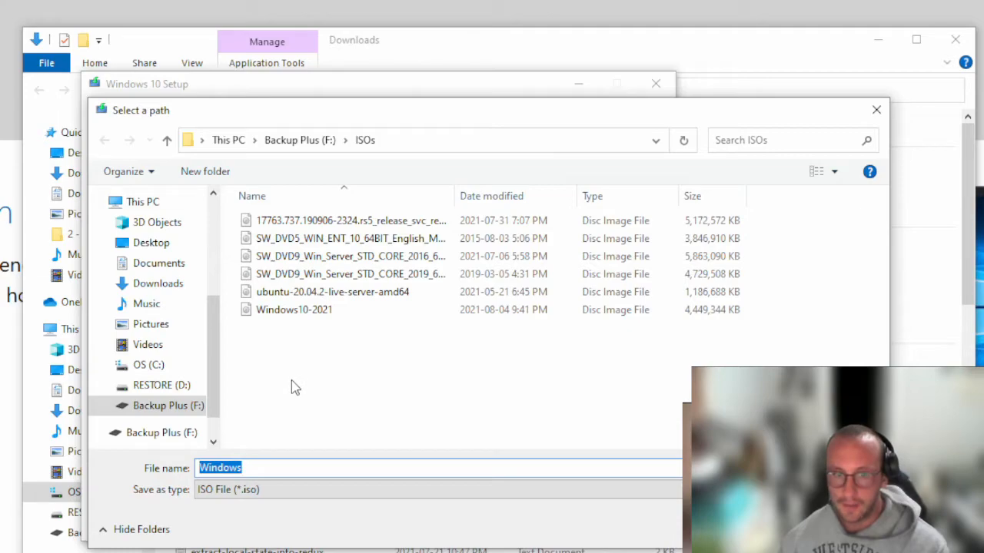
Save the ISO in Backup Plus (F:) > ISOs to start the Windows 10 download
{"action": "left_click", "coordinate": [286, 467]}
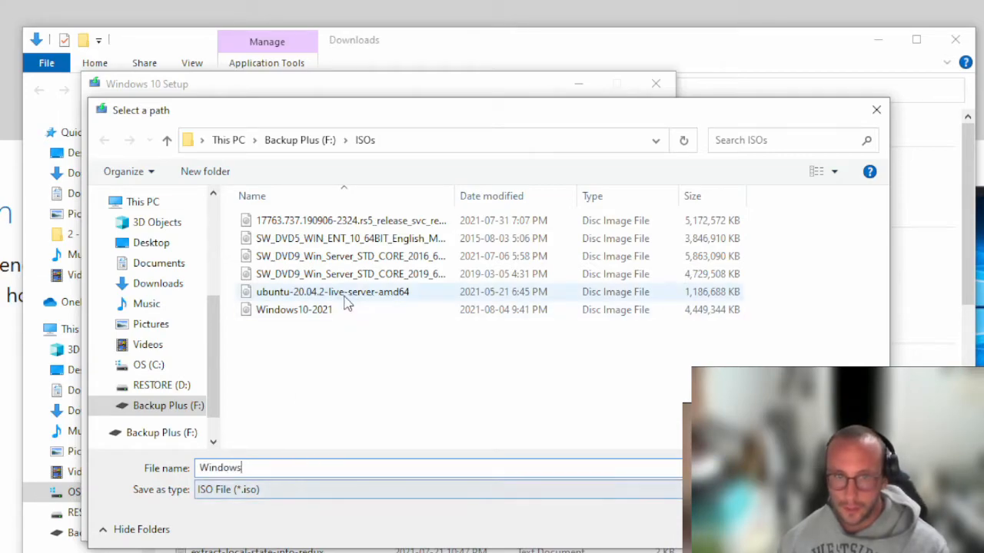
{"action": "key", "text": "Return"}
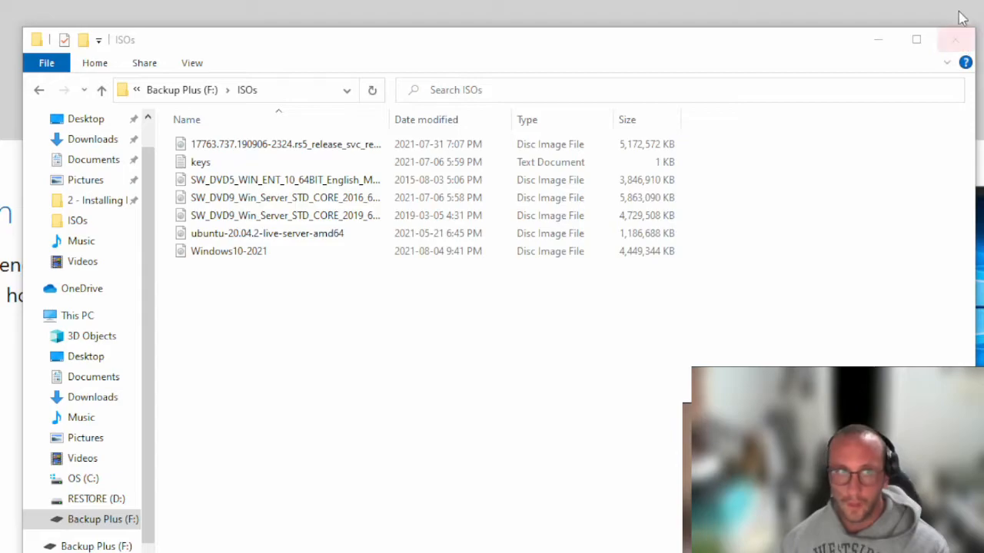
Close the ISOs folder window in File Explorer
{"action": "left_click", "coordinate": [955, 39]}
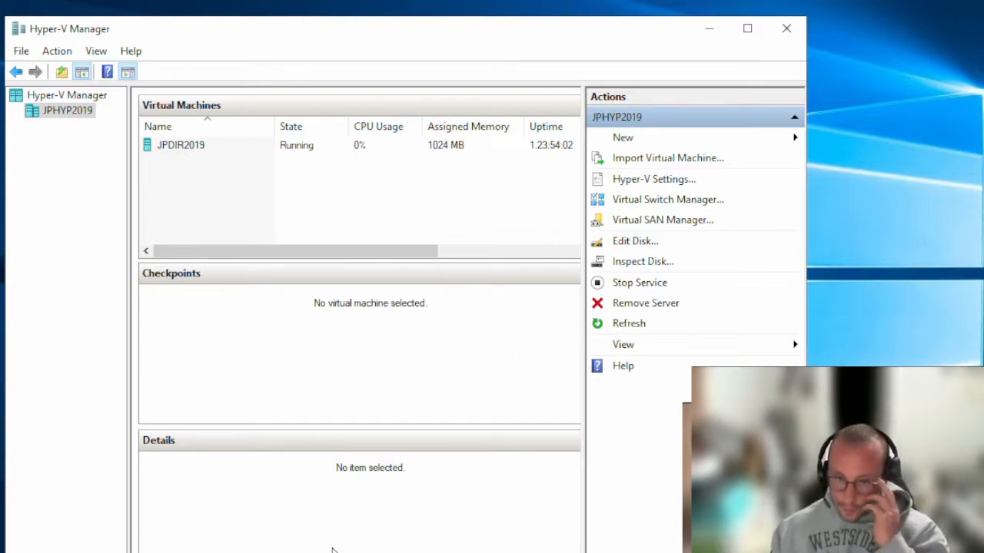
Start a New Virtual Machine Wizard on JPHYP2019 and name the VM WIN10Client
{"action": "left_click", "coordinate": [672, 144]}
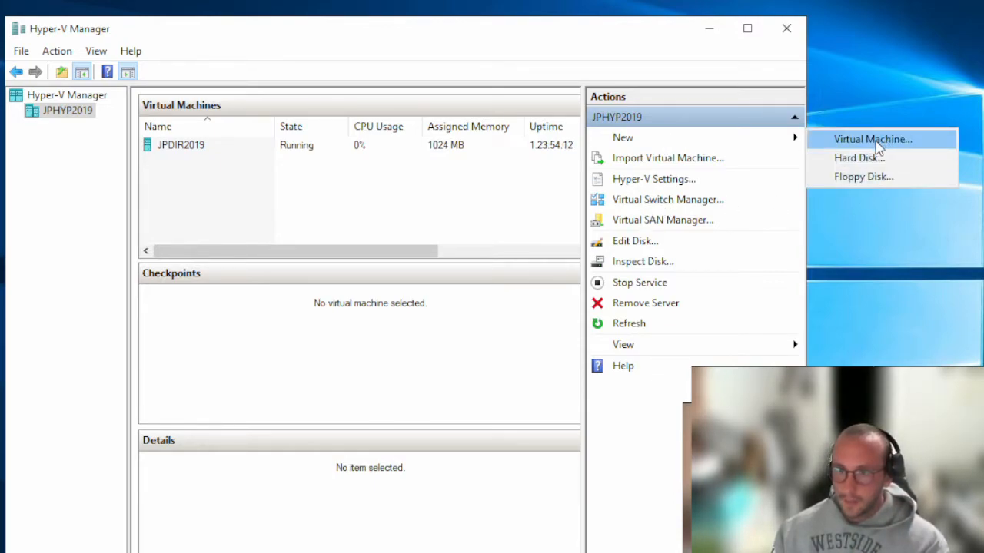
{"action": "left_click", "coordinate": [873, 140]}
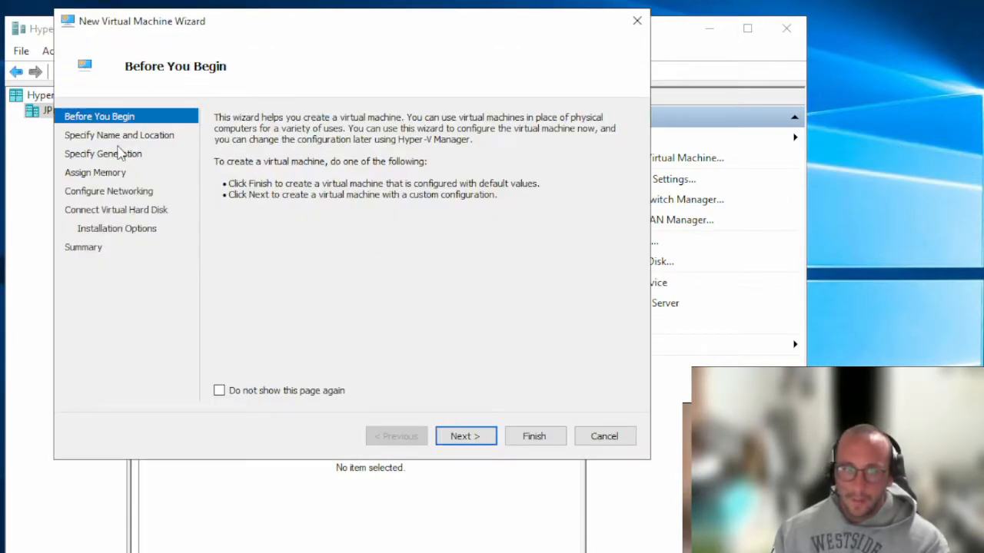
{"action": "left_click", "coordinate": [465, 437]}
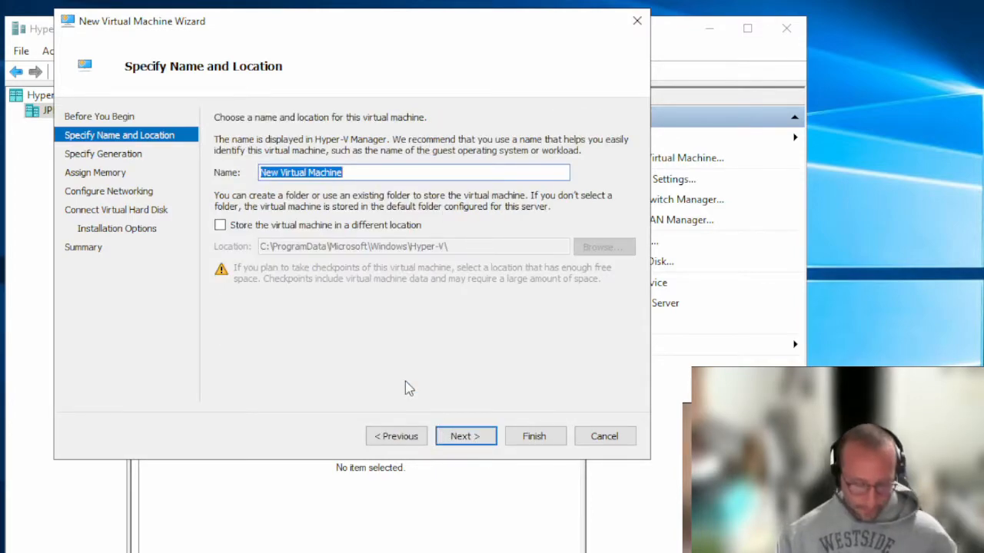
{"action": "type", "text": "J"}
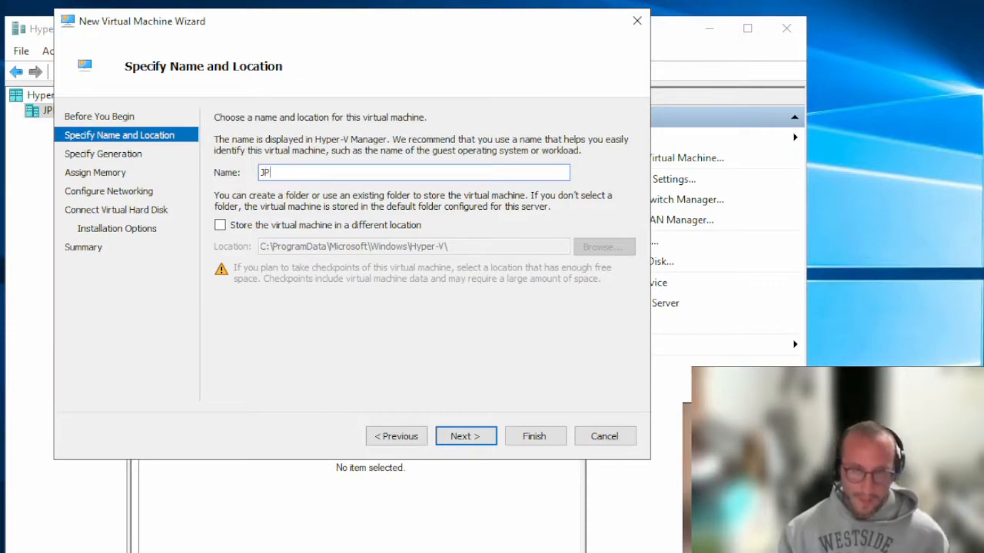
{"action": "key", "text": "BackSpace"}
{"action": "type", "text": "W"}
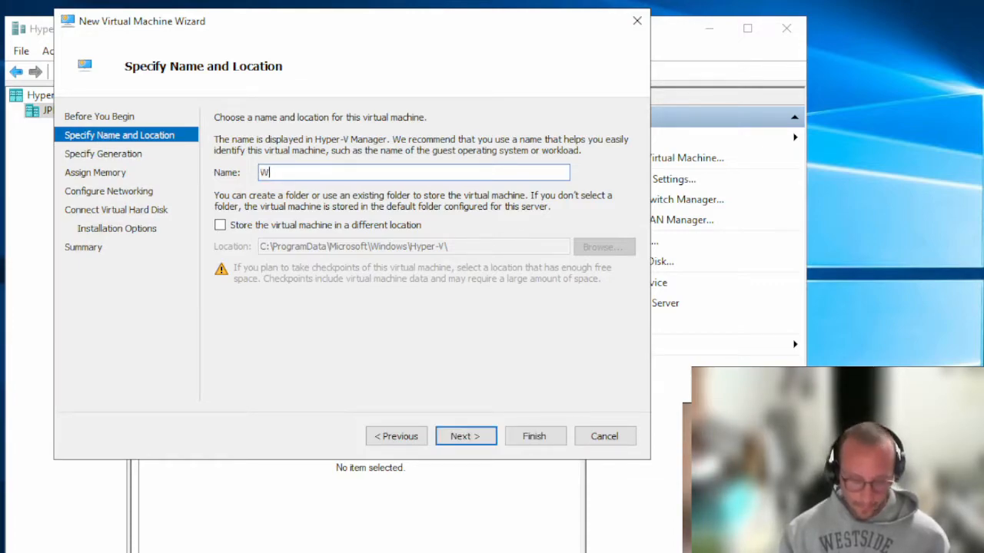
{"action": "type", "text": "IN10Client"}
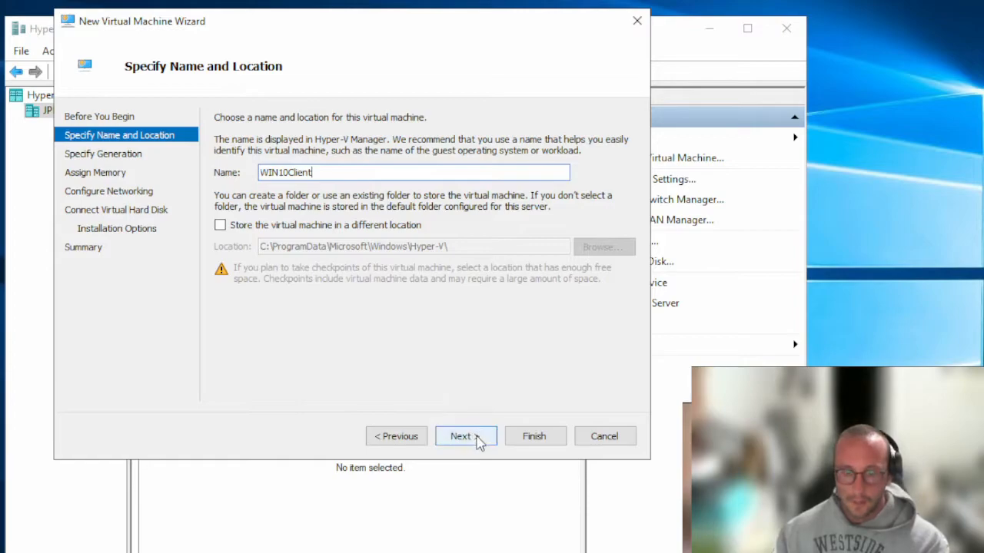
Keep Generation 1 and change startup memory from 1024 to 2048 MB with Dynamic Memory off
{"action": "left_click", "coordinate": [476, 435]}
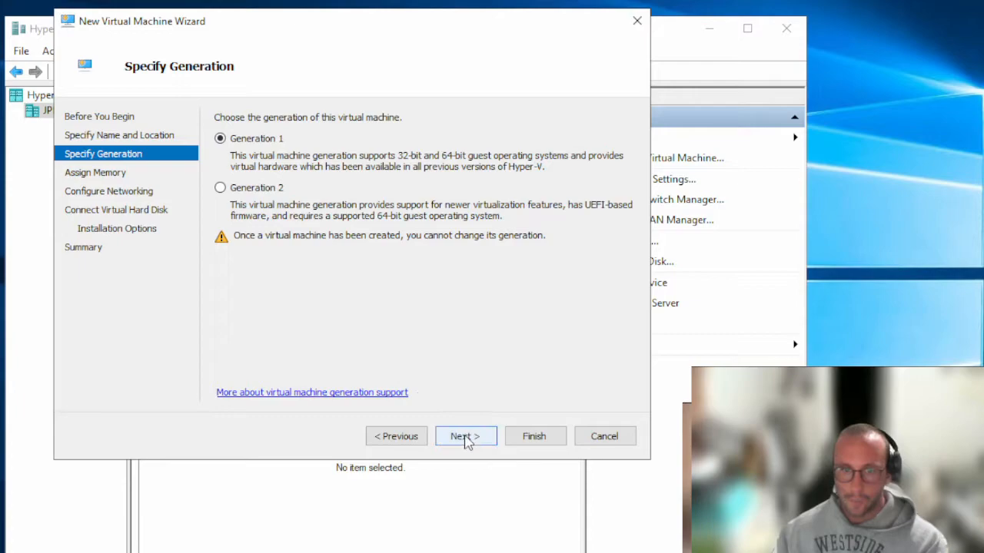
{"action": "left_click", "coordinate": [464, 437]}
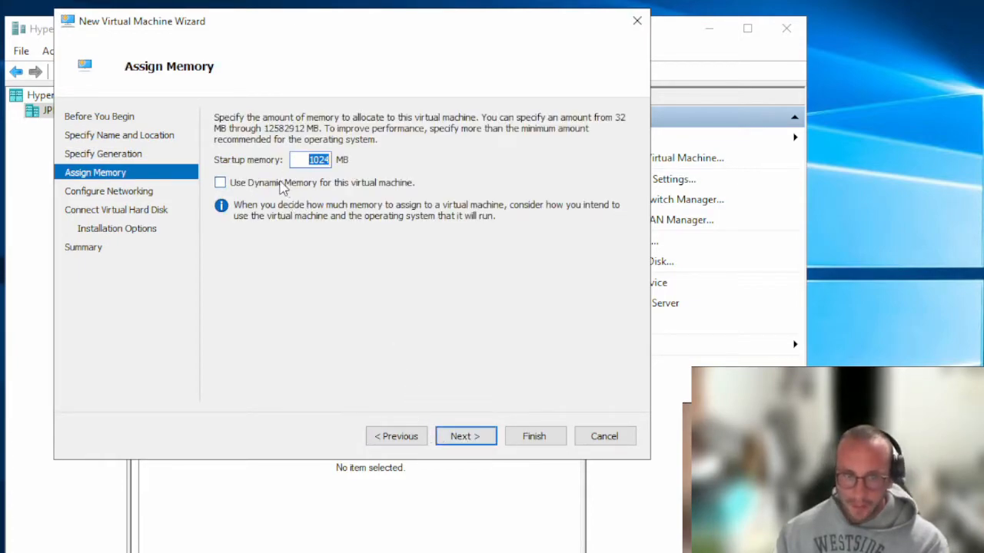
{"action": "left_click", "coordinate": [314, 161]}
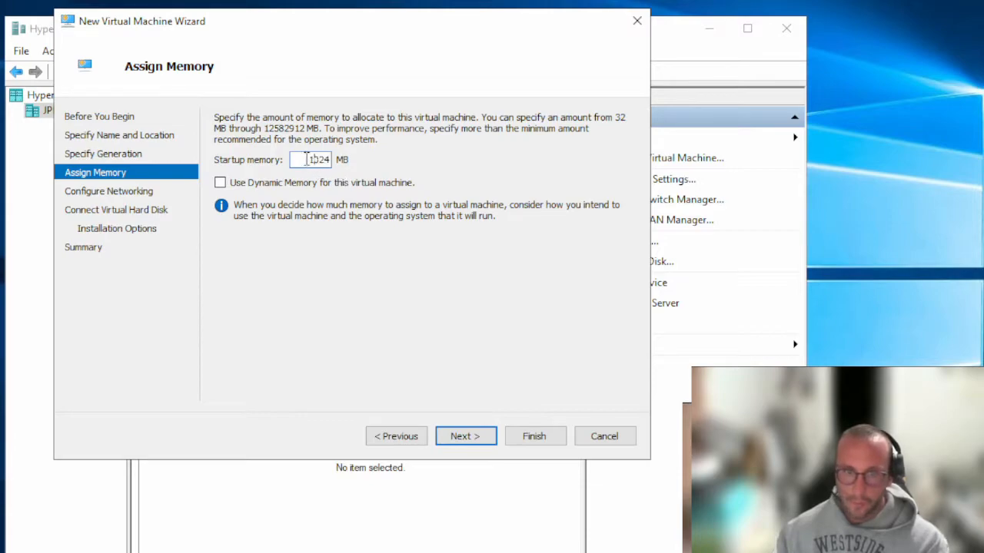
{"action": "left_click_drag", "start_coordinate": [319, 159], "coordinate": [335, 160]}
{"action": "type", "text": "20"}
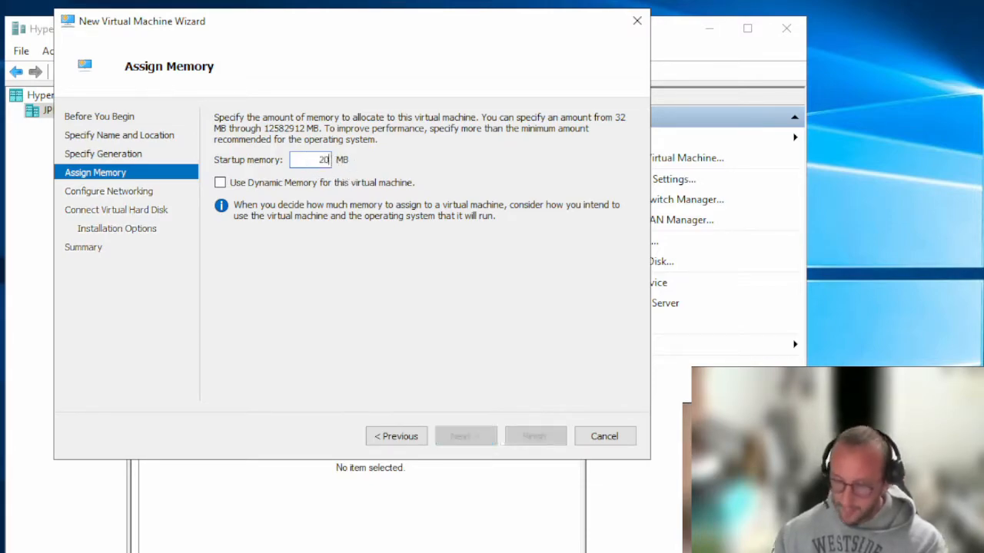
{"action": "type", "text": "48"}
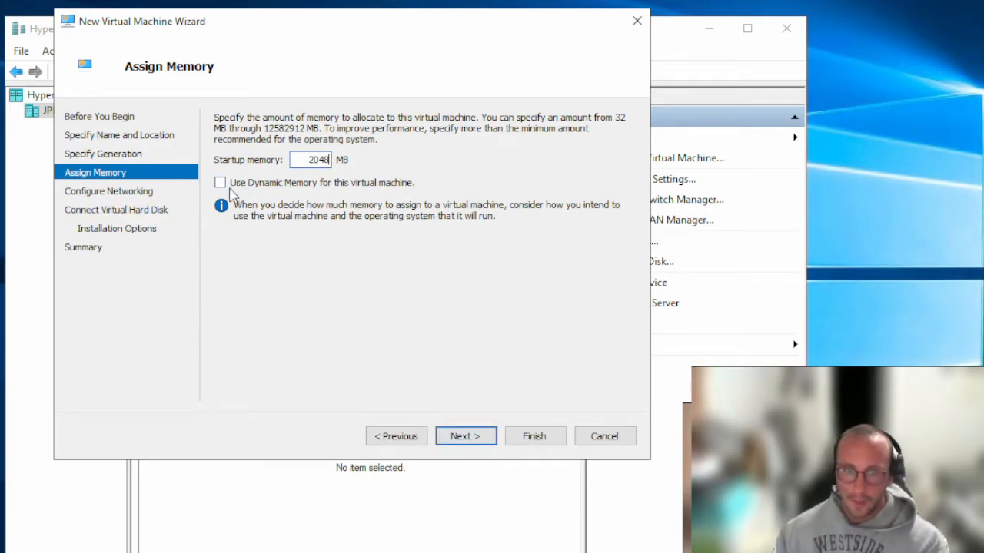
{"action": "left_click", "coordinate": [282, 187]}
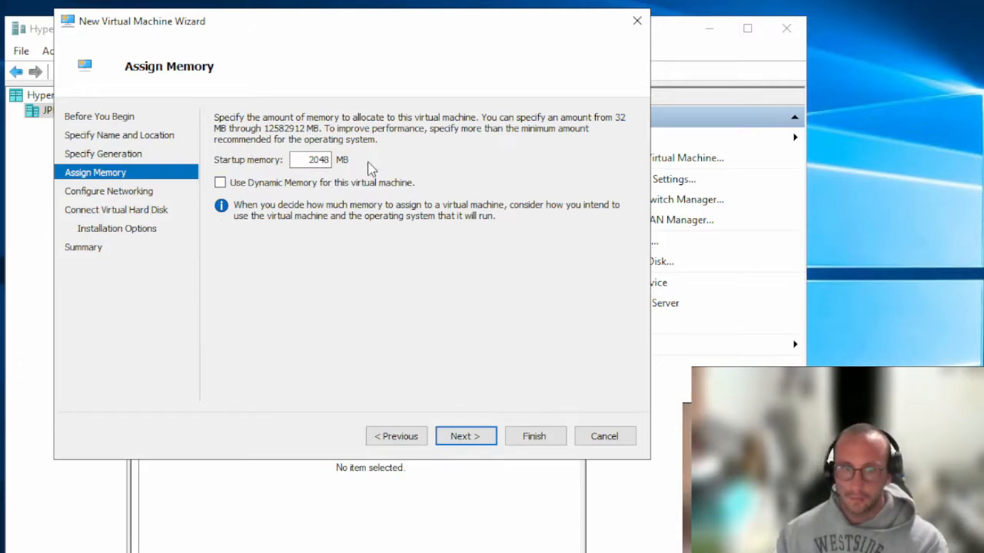
Connect the new VM's network to the D-Link Wi-Fi virtual switch
{"action": "left_click", "coordinate": [465, 436]}
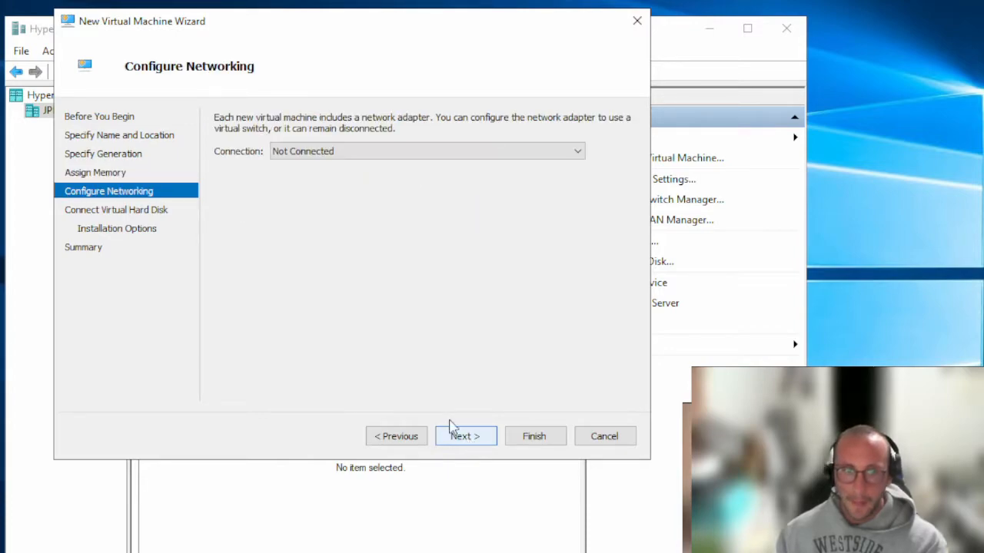
{"action": "left_click", "coordinate": [303, 151]}
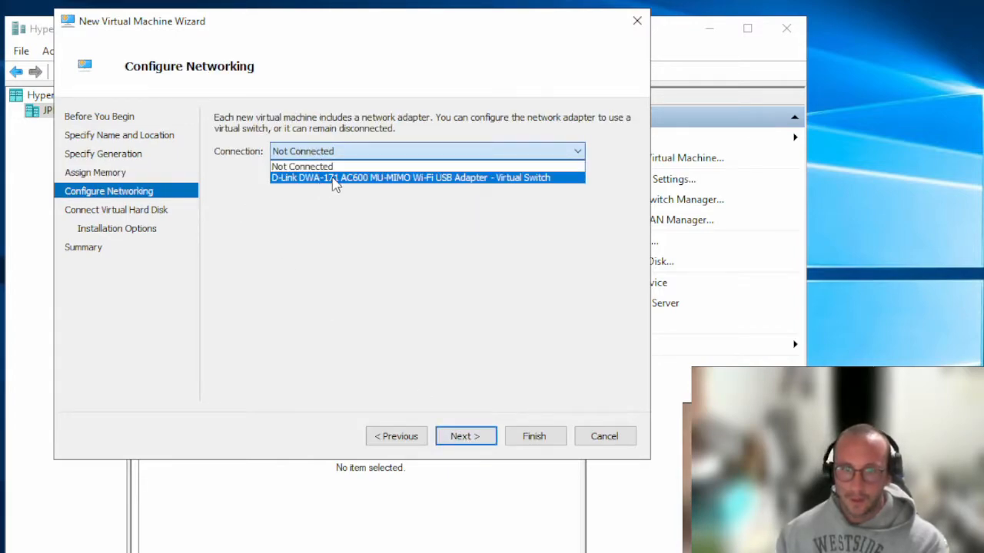
{"action": "left_click", "coordinate": [334, 181]}
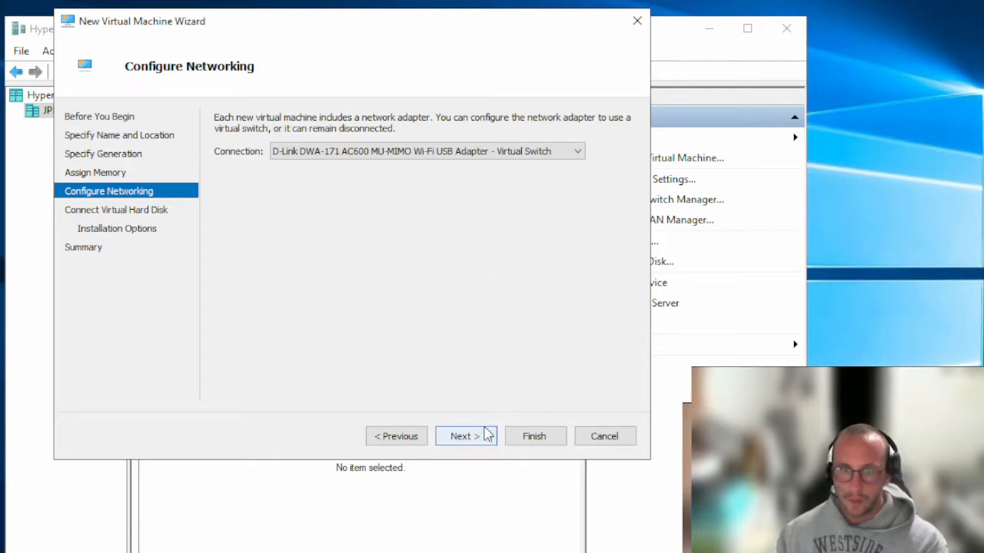
Set the WIN10Client.vhdx virtual hard disk size to 100 GB instead of 127 GB
{"action": "left_click", "coordinate": [485, 436]}
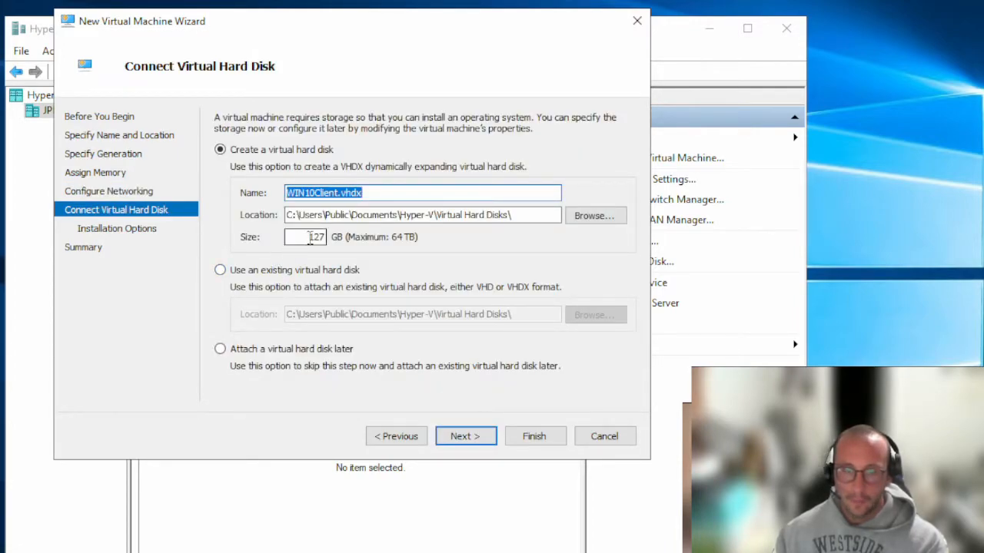
{"action": "double_click", "coordinate": [315, 237]}
{"action": "type", "text": "100"}
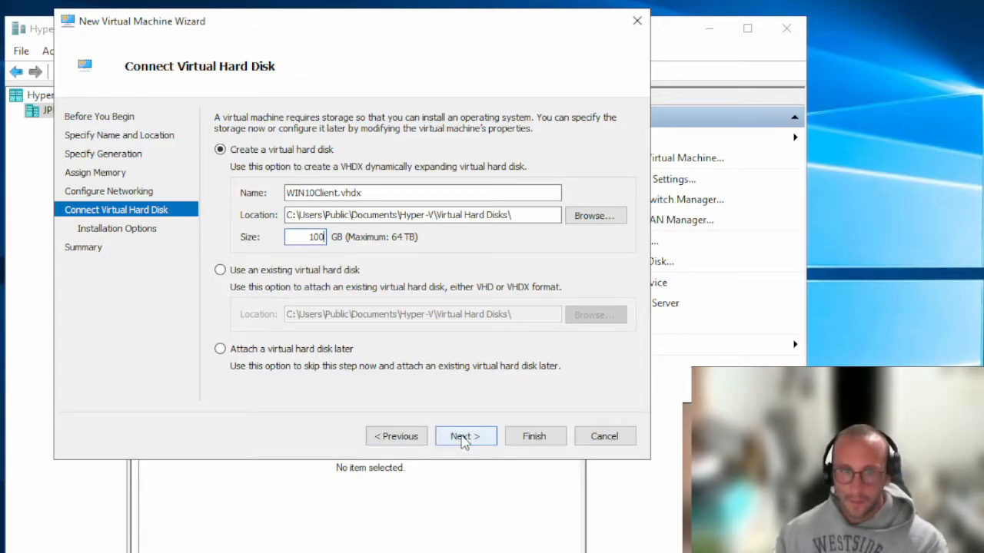
{"action": "left_click", "coordinate": [464, 437]}
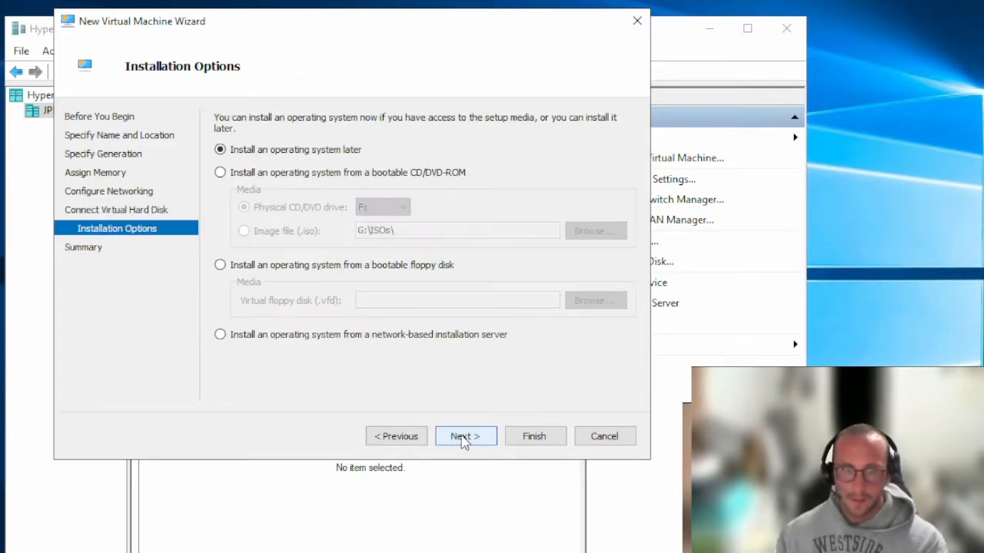
Set the VM to install from the image file G:\ISOs\Windows10-2021.iso and continue to the summary
{"action": "left_click", "coordinate": [221, 174]}
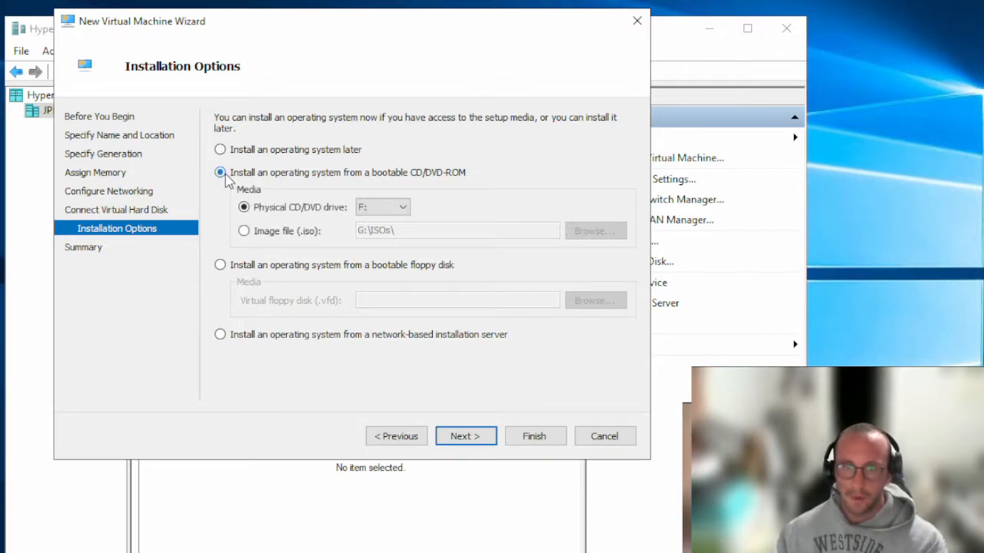
{"action": "left_click", "coordinate": [244, 231]}
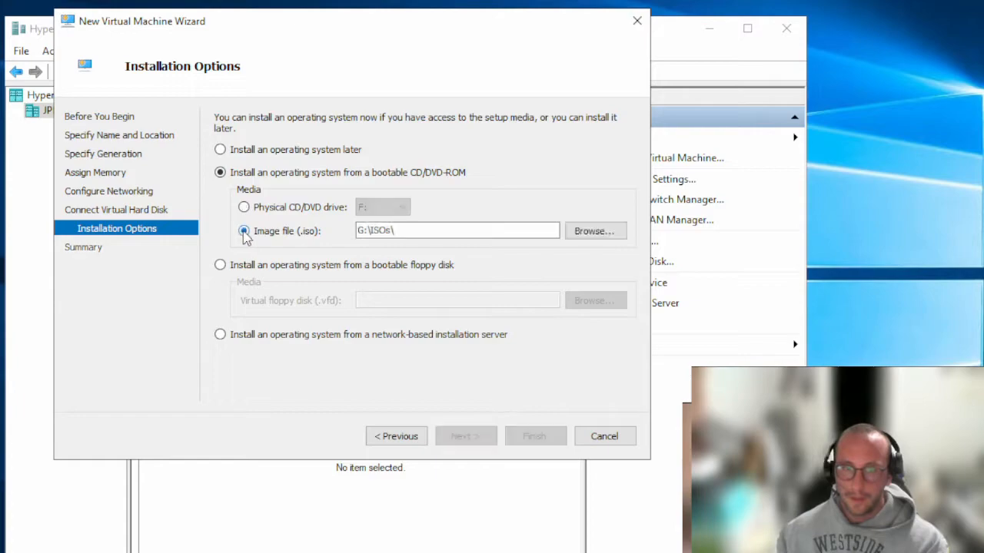
{"action": "left_click", "coordinate": [608, 232]}
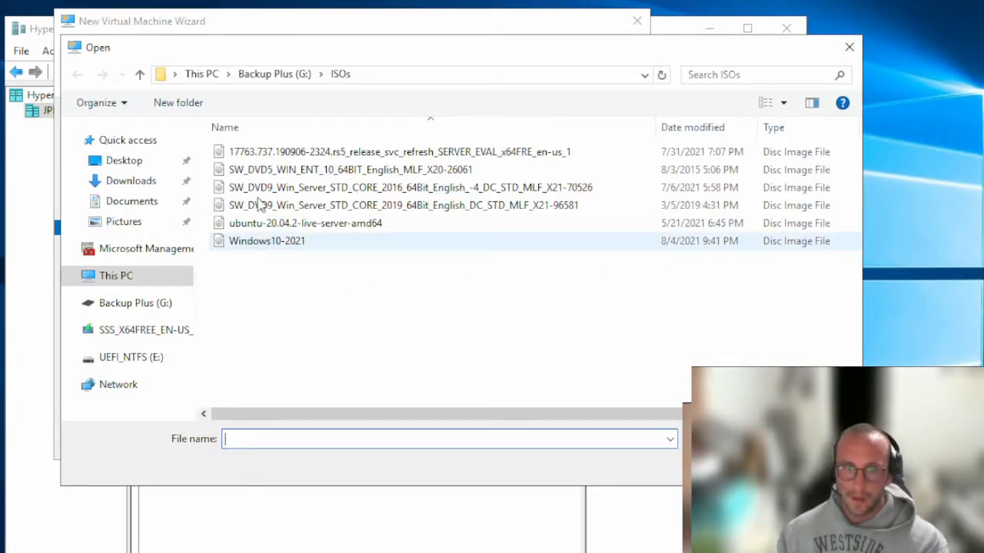
{"action": "left_click", "coordinate": [269, 75]}
{"action": "left_click", "coordinate": [125, 303]}
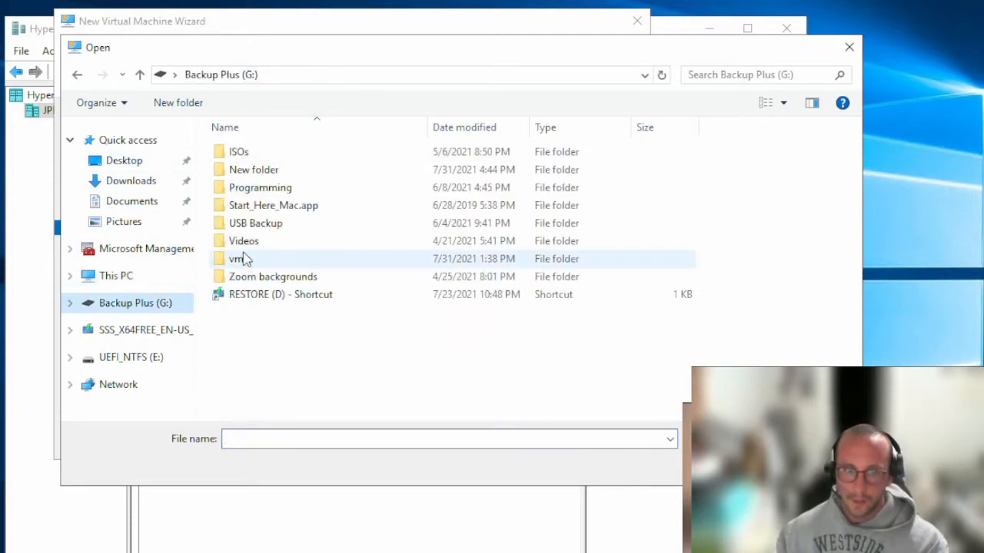
{"action": "double_click", "coordinate": [236, 153]}
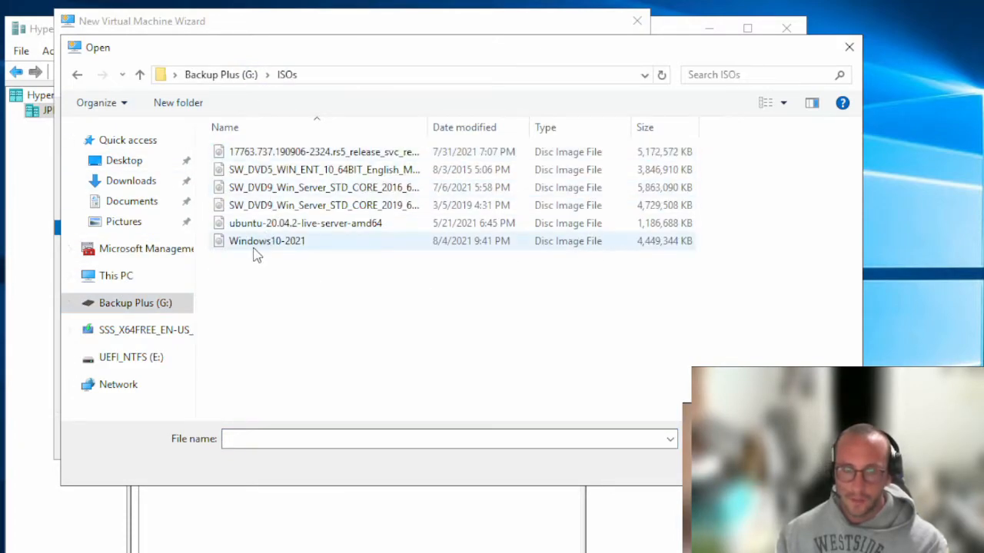
{"action": "double_click", "coordinate": [275, 243]}
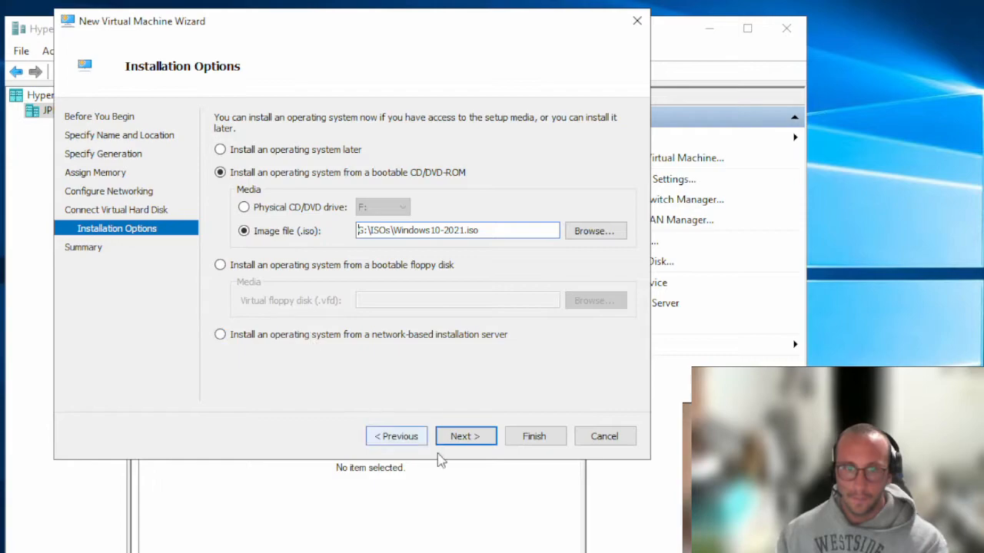
{"action": "left_click", "coordinate": [487, 438]}
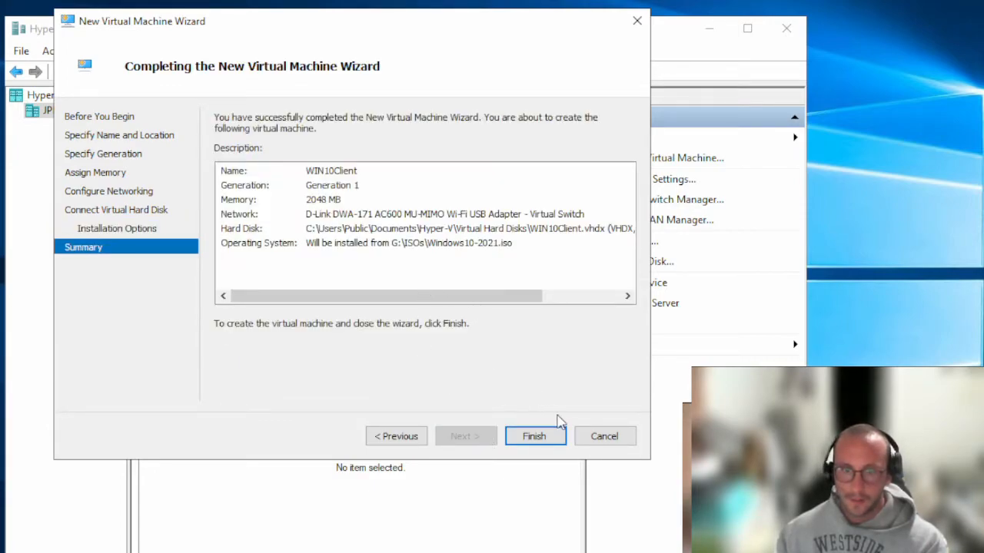
Finish creating WIN10Client, open its connection window, and start the virtual machine
{"action": "left_click", "coordinate": [536, 437]}
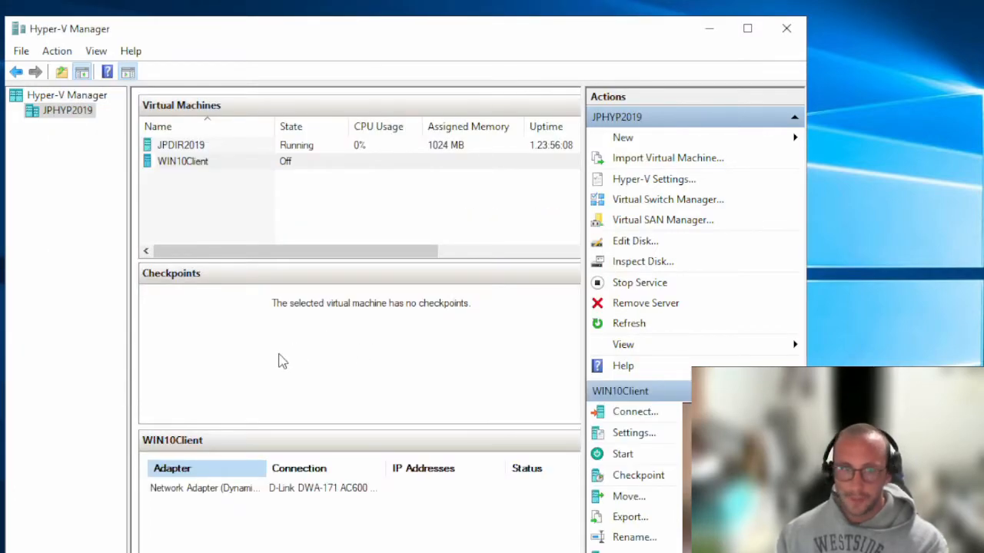
{"action": "left_click", "coordinate": [213, 170]}
{"action": "double_click", "coordinate": [214, 171]}
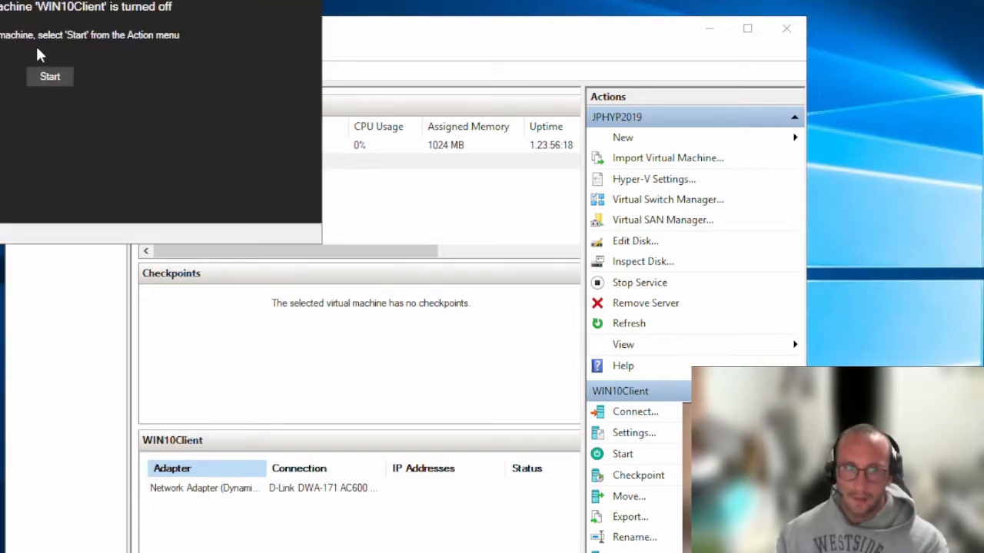
{"action": "left_click_drag", "start_coordinate": [46, 0], "coordinate": [345, 64]}
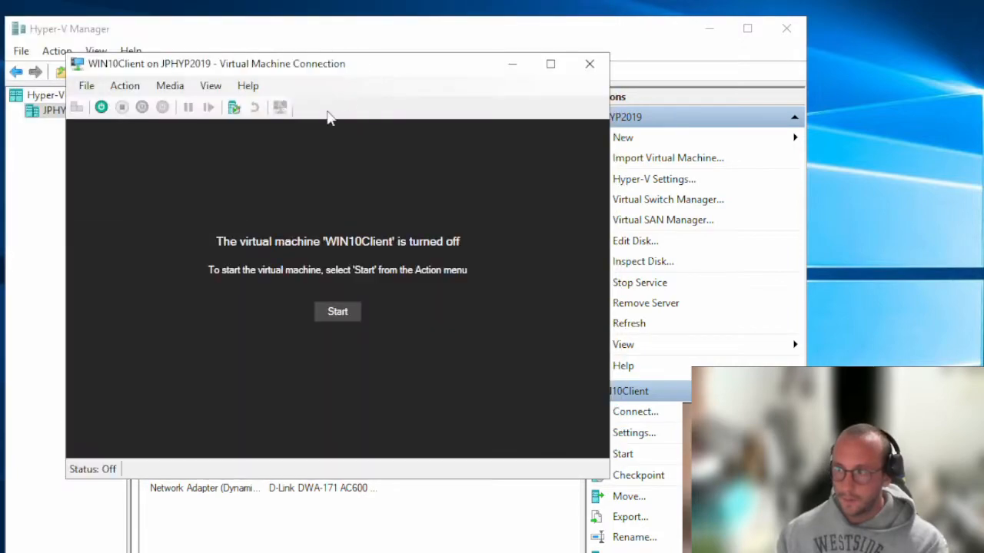
{"action": "left_click", "coordinate": [357, 316]}
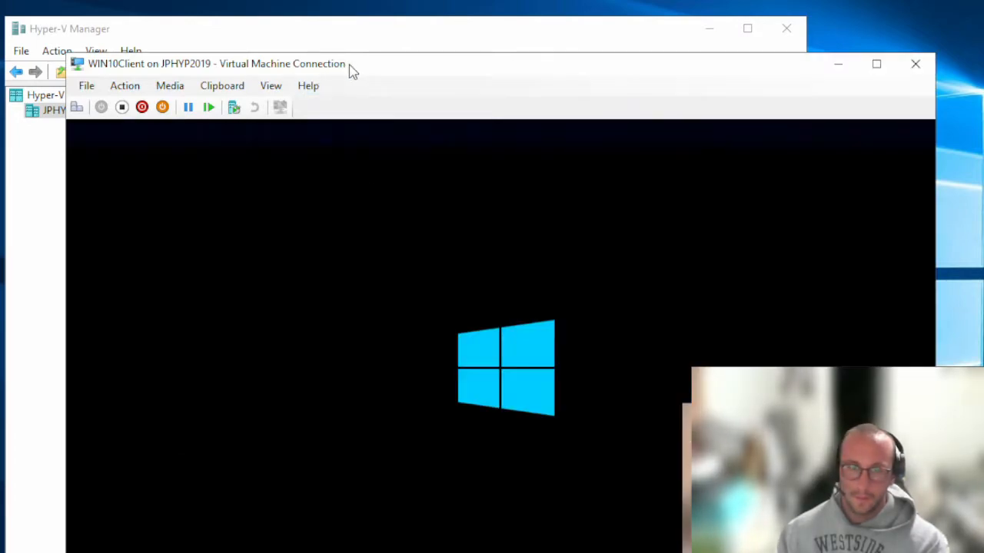
Keep the default language and keyboard settings and begin the Windows 10 installation
{"action": "left_click_drag", "start_coordinate": [352, 70], "coordinate": [306, 3]}
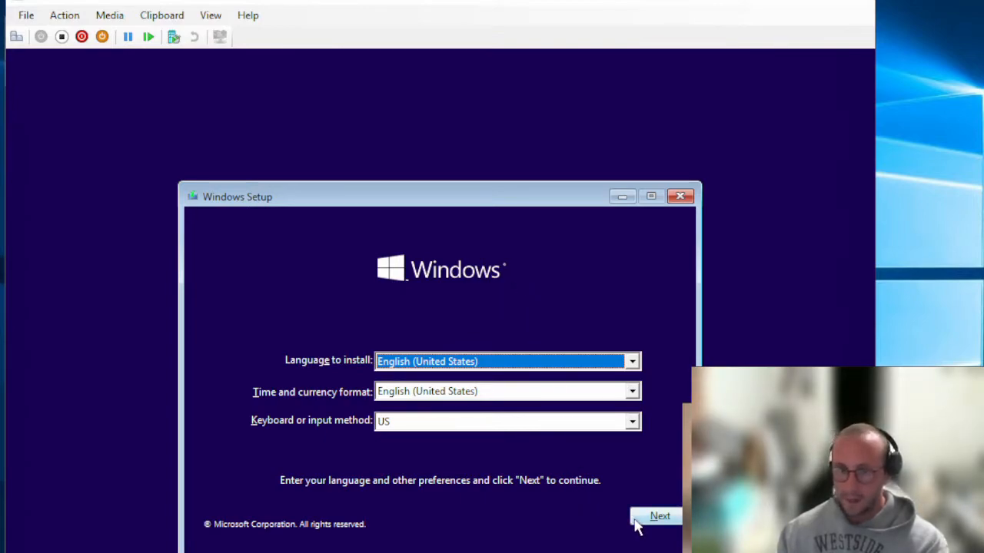
{"action": "left_click", "coordinate": [660, 517]}
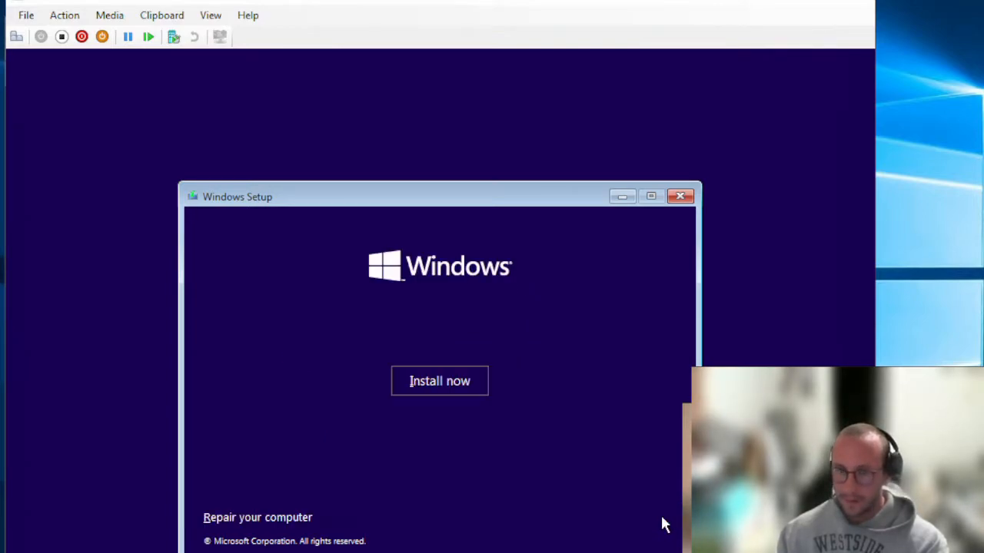
{"action": "left_click", "coordinate": [448, 384]}
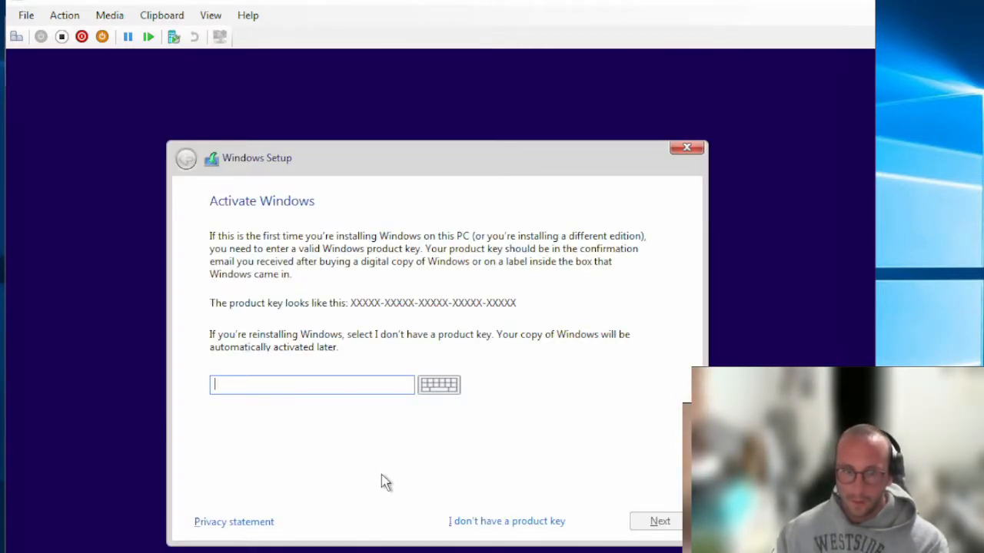
Continue without a product key and choose the Windows 10 Pro edition
{"action": "left_click", "coordinate": [510, 522]}
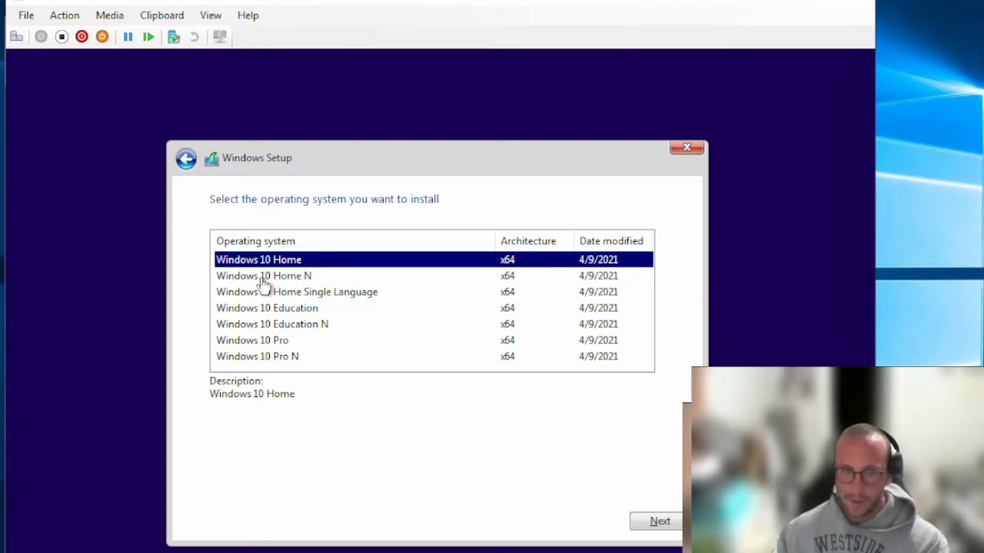
{"action": "left_click", "coordinate": [289, 281]}
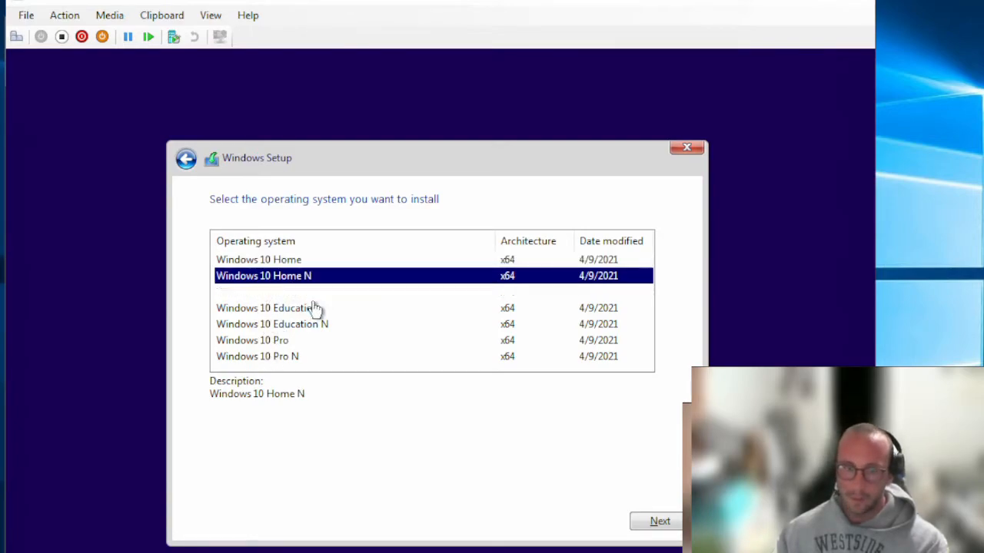
{"action": "left_click", "coordinate": [329, 298]}
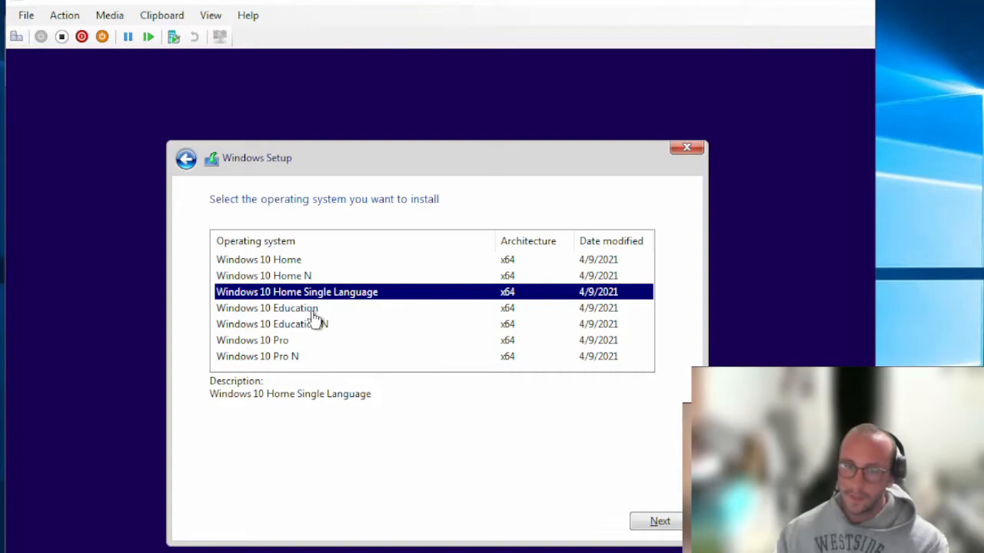
{"action": "left_click", "coordinate": [315, 311]}
{"action": "left_click", "coordinate": [282, 343]}
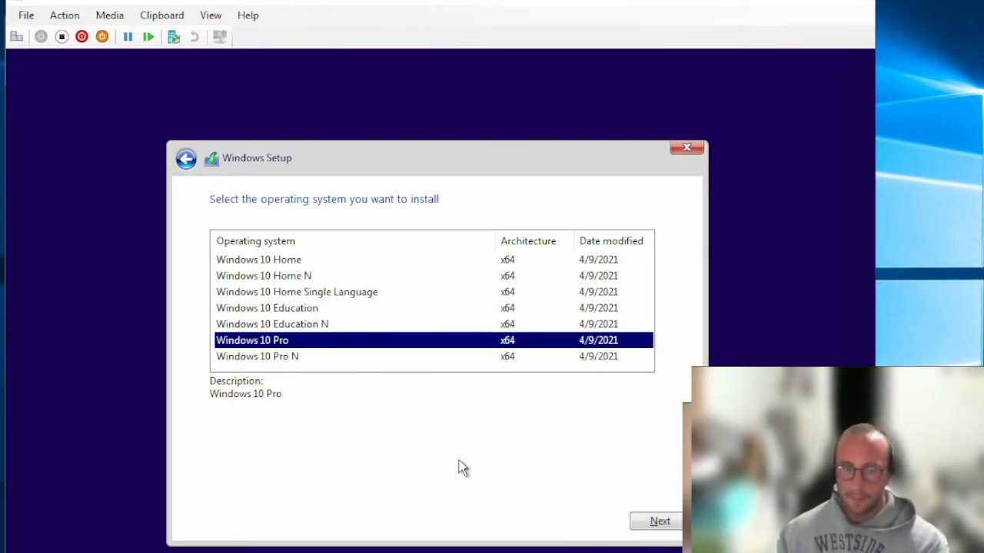
{"action": "left_click", "coordinate": [661, 529]}
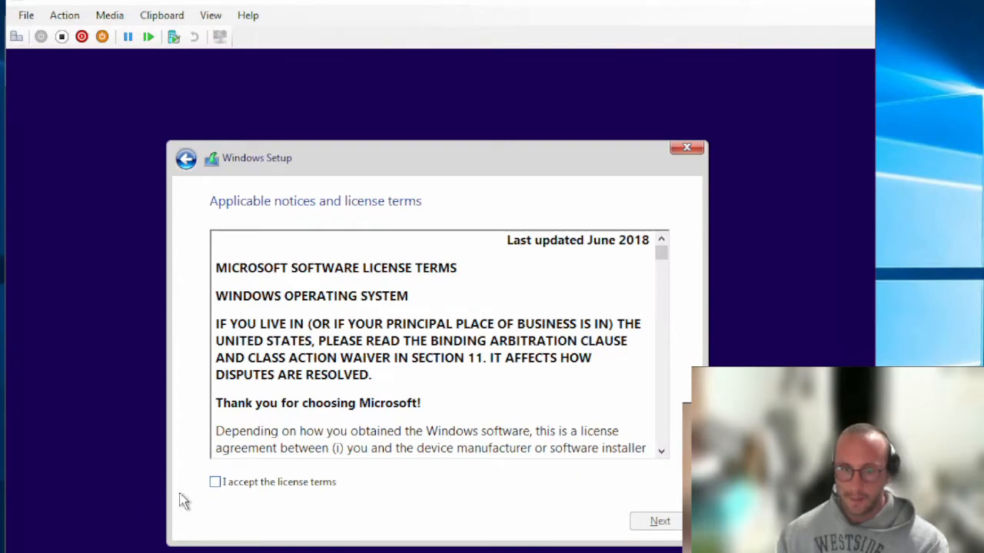
Accept the license, create a 102400 MB partition in a custom install, and install onto Partition 2
{"action": "left_click", "coordinate": [242, 486]}
{"action": "left_click", "coordinate": [659, 526]}
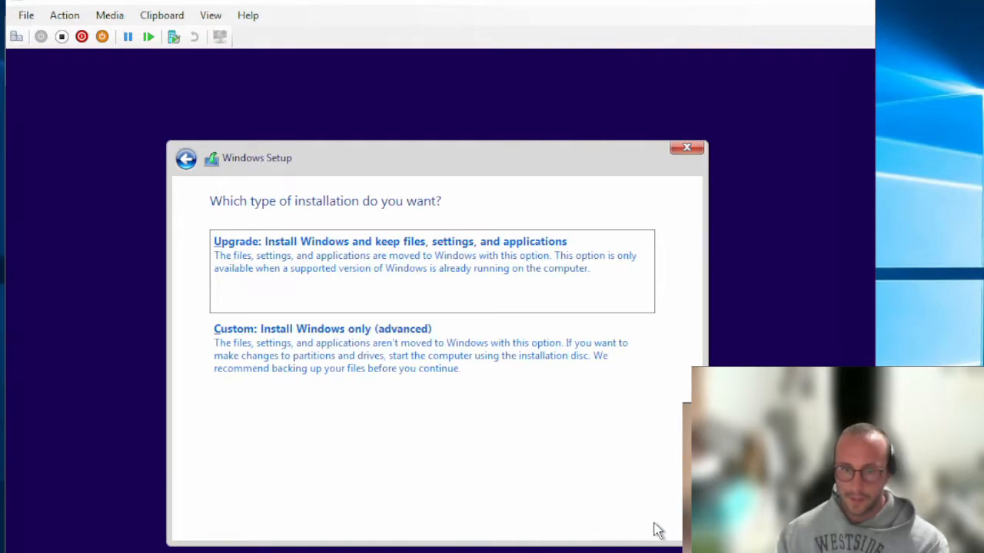
{"action": "left_click", "coordinate": [299, 366]}
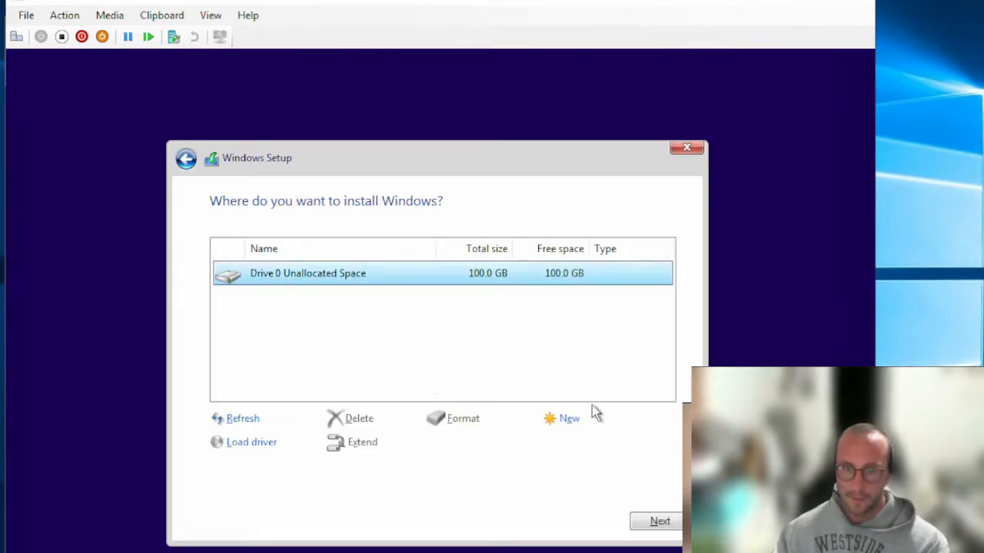
{"action": "left_click", "coordinate": [569, 421]}
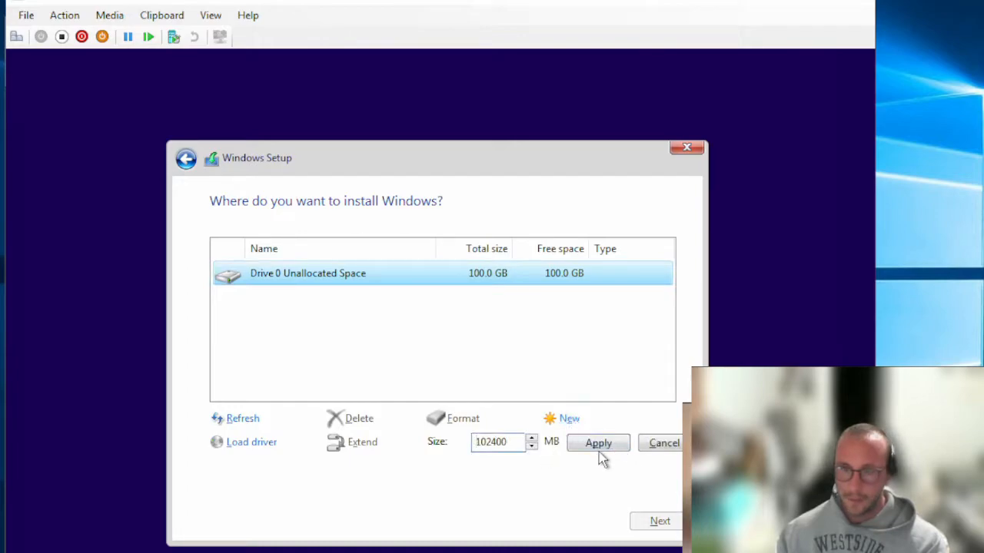
{"action": "left_click", "coordinate": [600, 449]}
{"action": "left_click", "coordinate": [554, 443]}
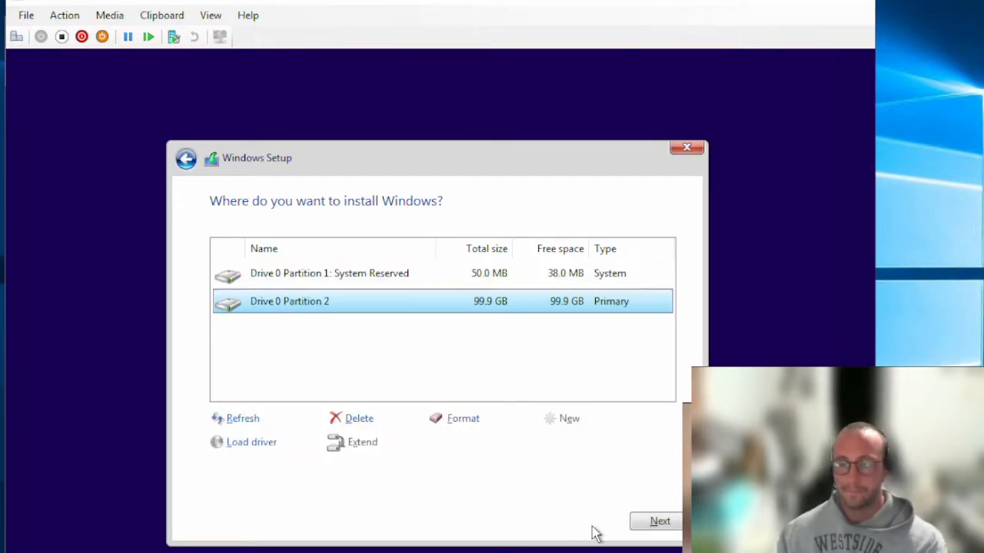
{"action": "left_click", "coordinate": [655, 524]}
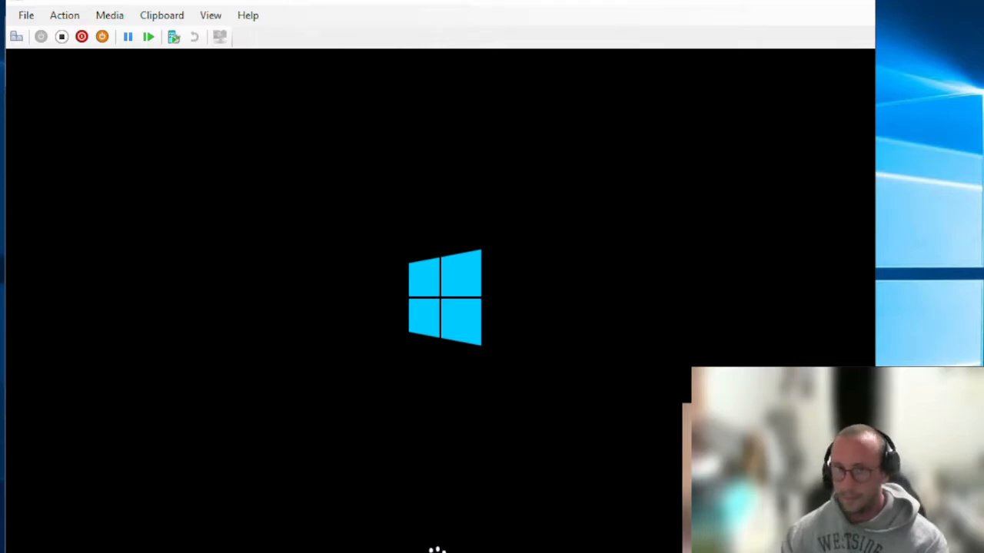
Reposition the VM window while Windows installs and restarts to the region page
{"action": "mouse_move", "coordinate": [407, 1]}
{"action": "left_mouse_down"}
{"action": "mouse_move", "coordinate": [384, 0]}
{"action": "mouse_move", "coordinate": [407, 0]}
{"action": "left_mouse_up"}
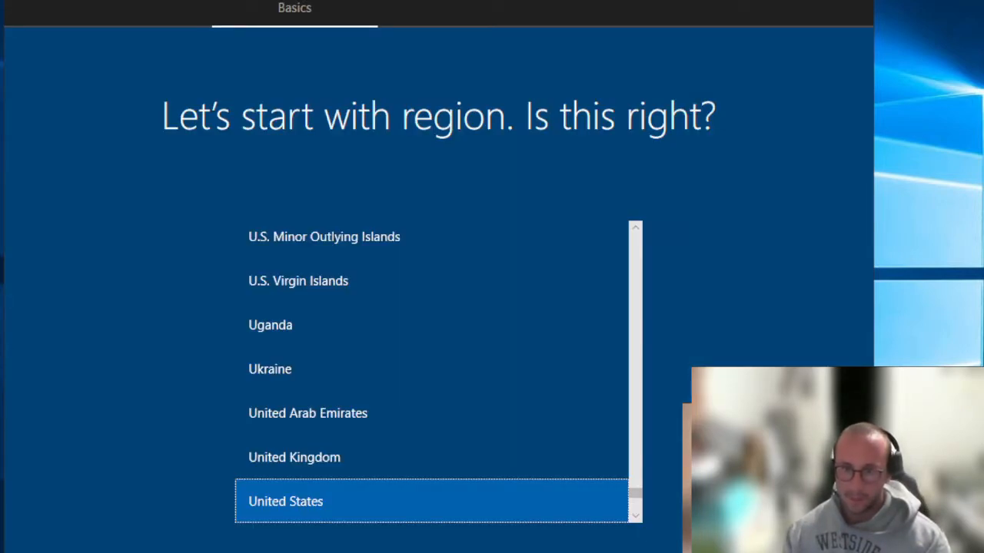
Select Canada in the region list and confirm it
{"action": "left_click_drag", "start_coordinate": [636, 494], "coordinate": [638, 265]}
{"action": "scroll", "coordinate": [440, 386], "scroll_direction": "down", "scroll_amount": 6}
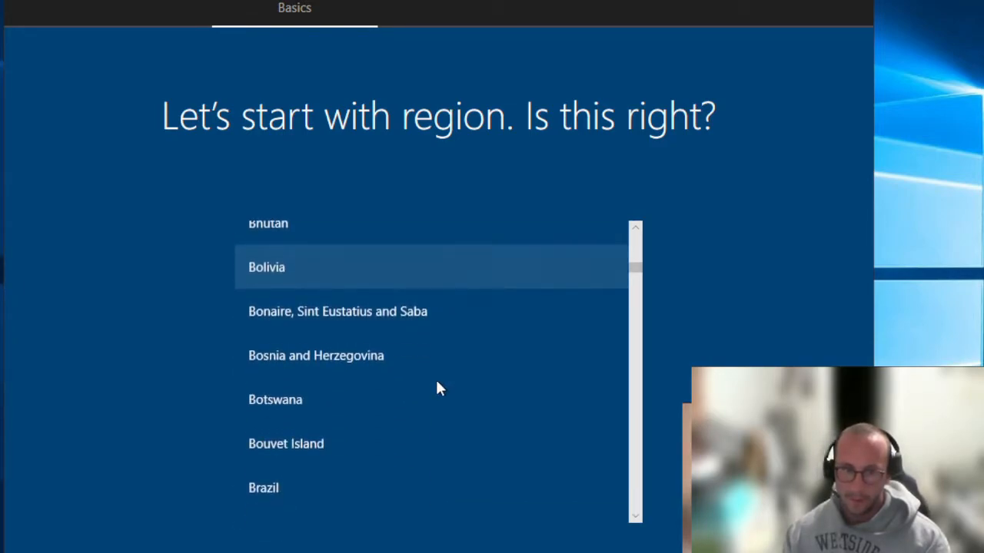
{"action": "scroll", "coordinate": [436, 385], "scroll_direction": "down", "scroll_amount": 4}
{"action": "left_click", "coordinate": [318, 389]}
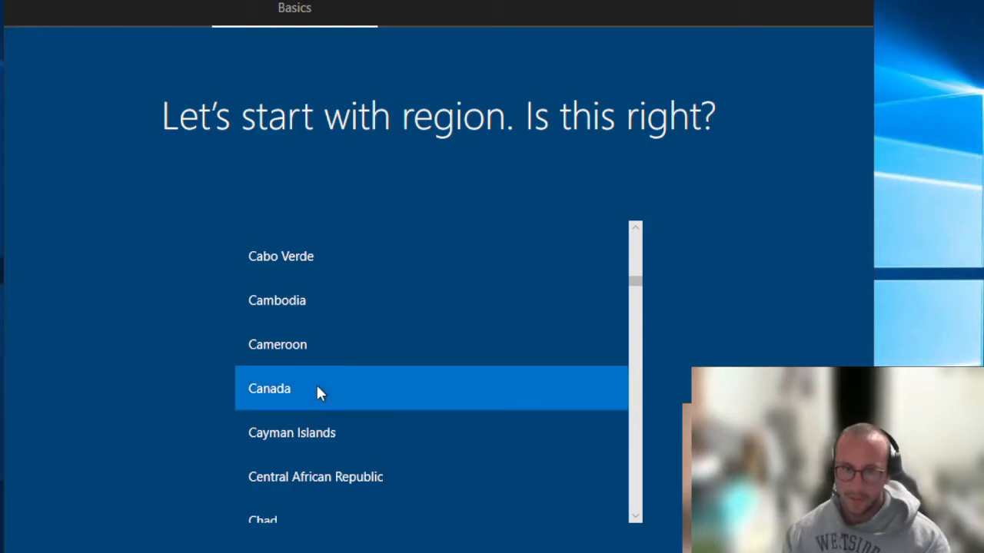
{"action": "left_click", "coordinate": [737, 547]}
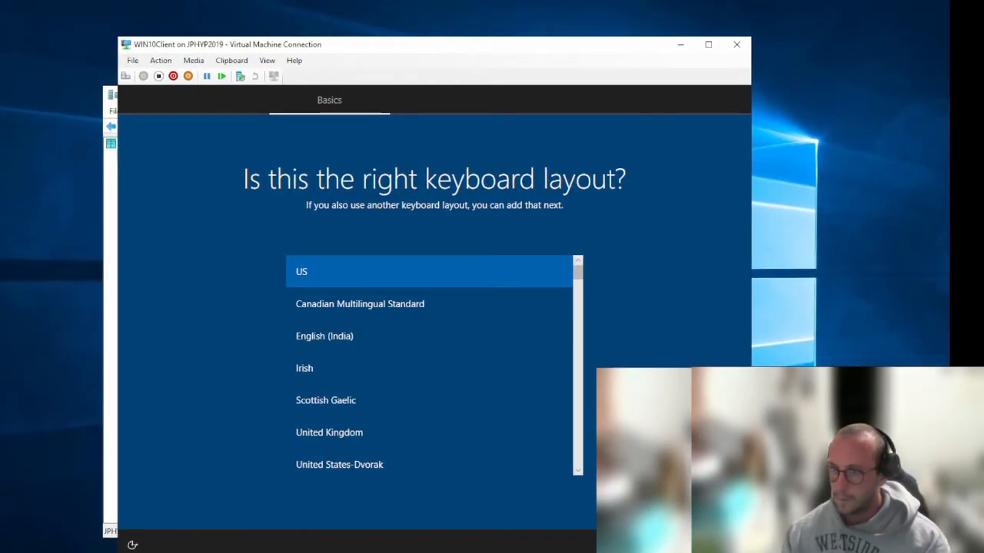
Drag the VM connection window to the top-left so the keyboard layout page fits
{"action": "left_click_drag", "start_coordinate": [391, 40], "coordinate": [285, 23]}
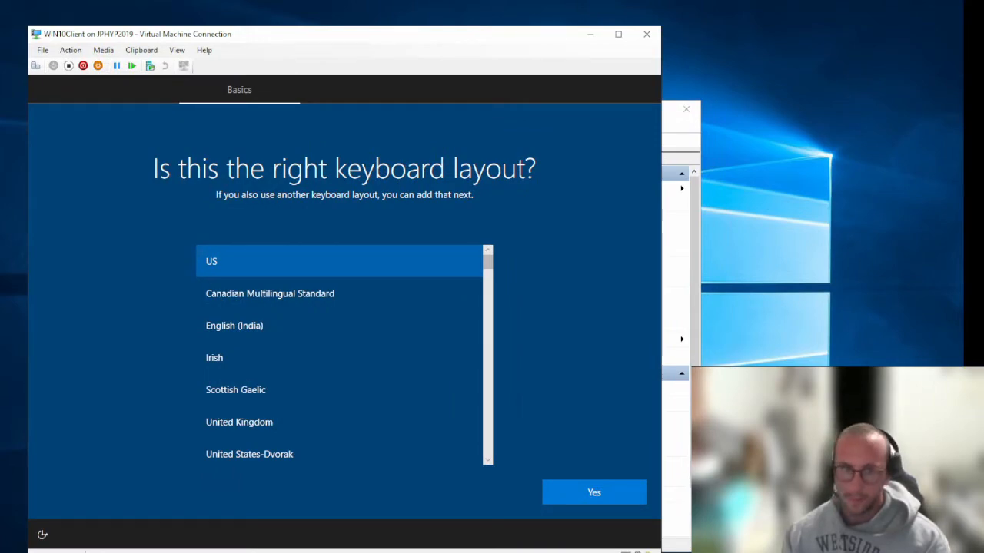
Confirm US as the keyboard layout
{"action": "left_click", "coordinate": [607, 490]}
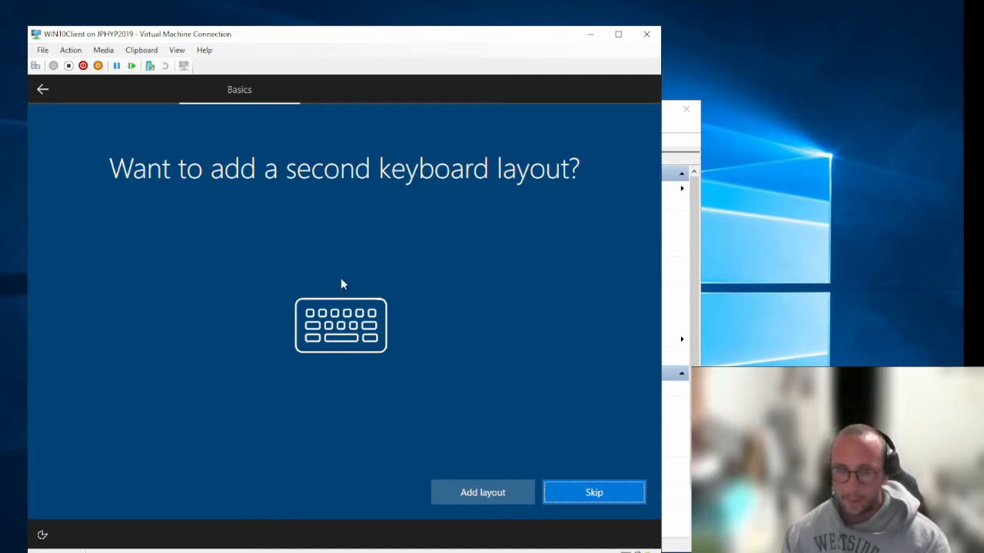
Skip adding a second keyboard layout
{"action": "left_click", "coordinate": [623, 501]}
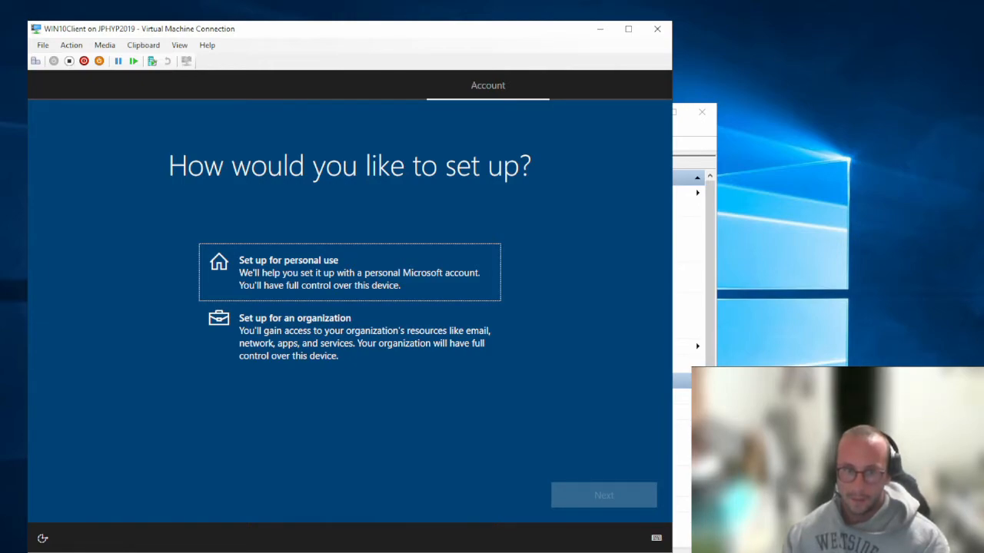
{"action": "left_click", "coordinate": [341, 274]}
{"action": "left_click", "coordinate": [615, 496]}
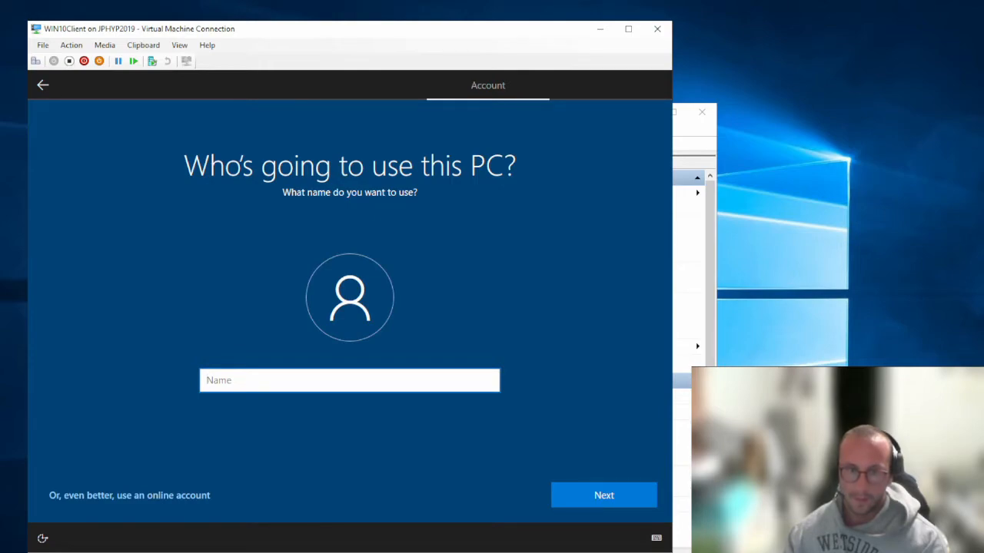
{"action": "type", "text": "JackedPro"}
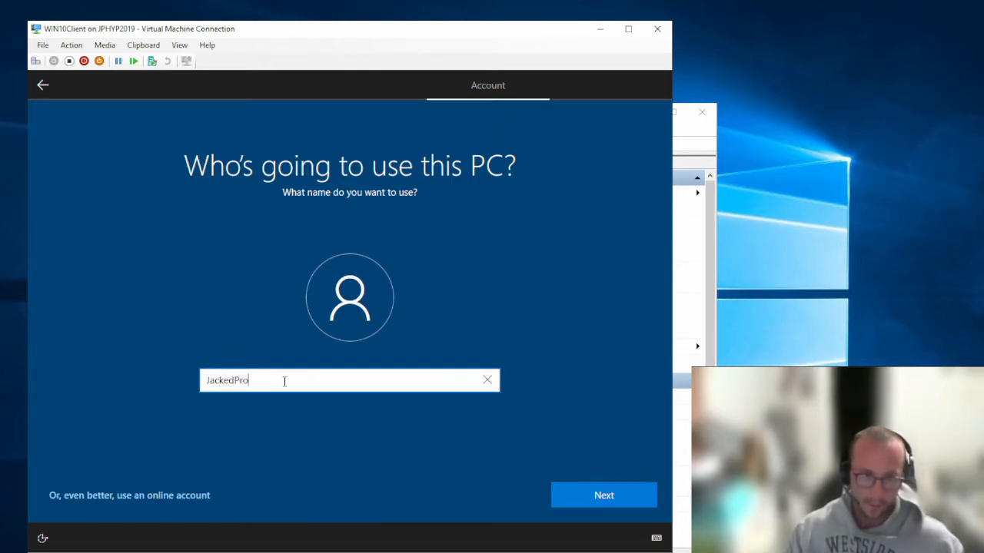
{"action": "type", "text": "grammer"}
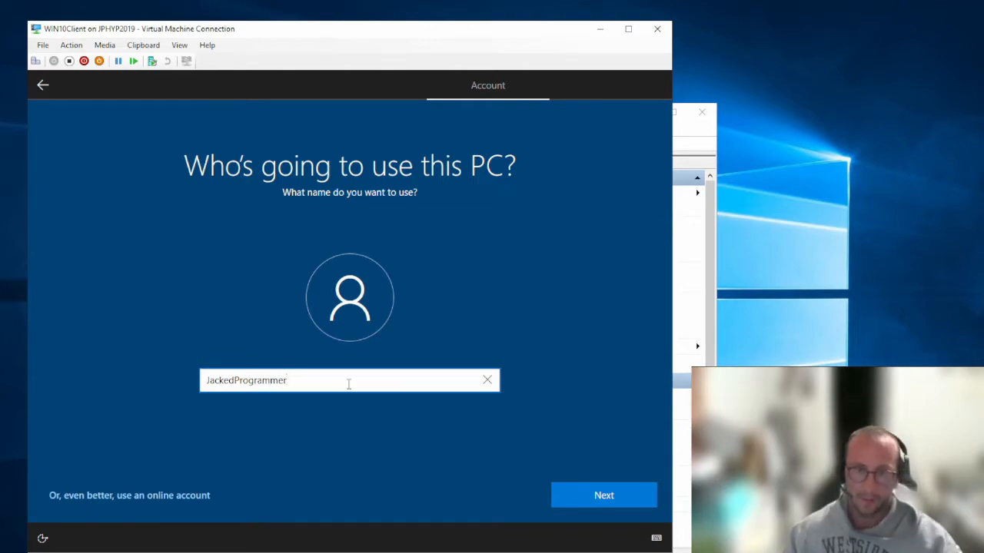
{"action": "left_click", "coordinate": [629, 497]}
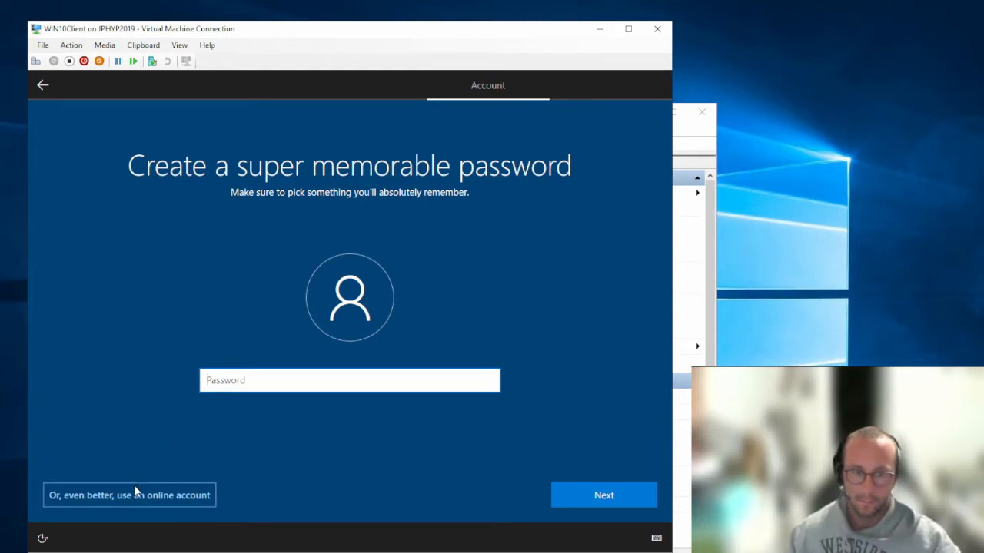
{"action": "left_click", "coordinate": [41, 83]}
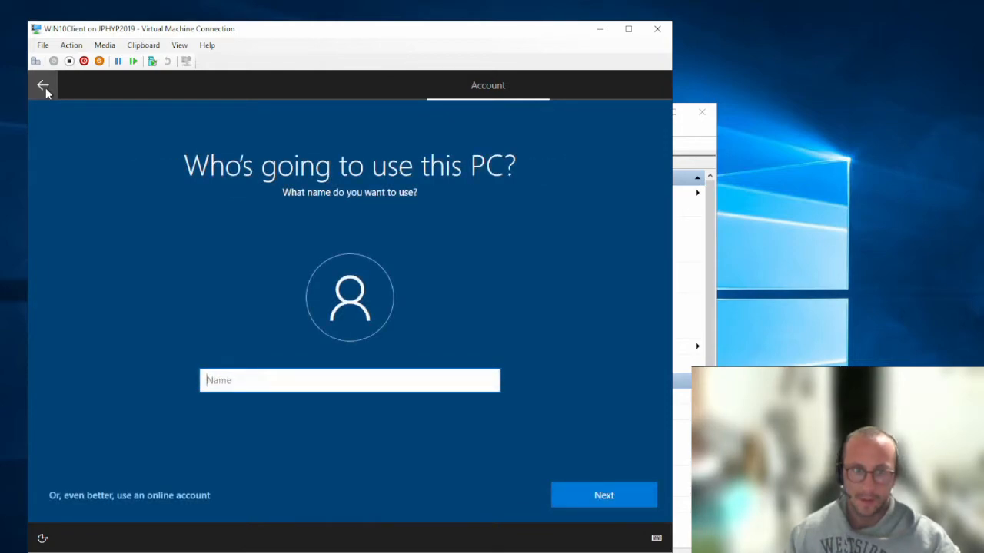
{"action": "left_click", "coordinate": [43, 87]}
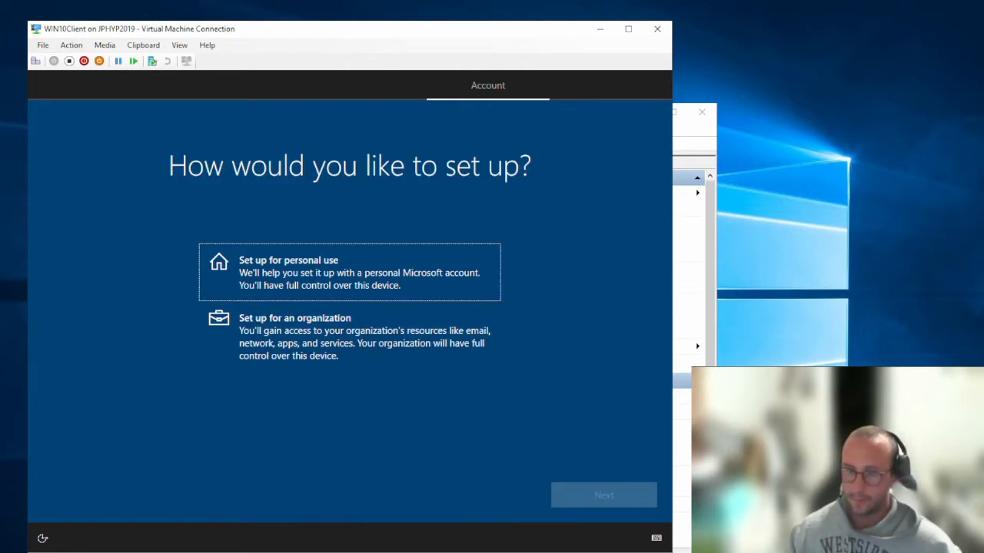
Choose 'Set up for an organization', then pick 'Domain join instead' of a Microsoft sign-in
{"action": "left_click", "coordinate": [292, 349]}
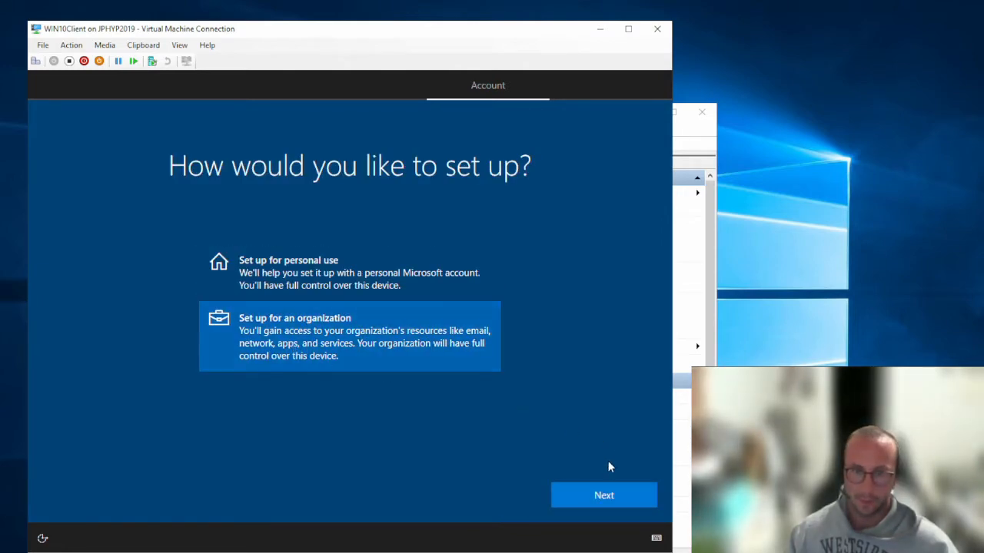
{"action": "left_click", "coordinate": [620, 497]}
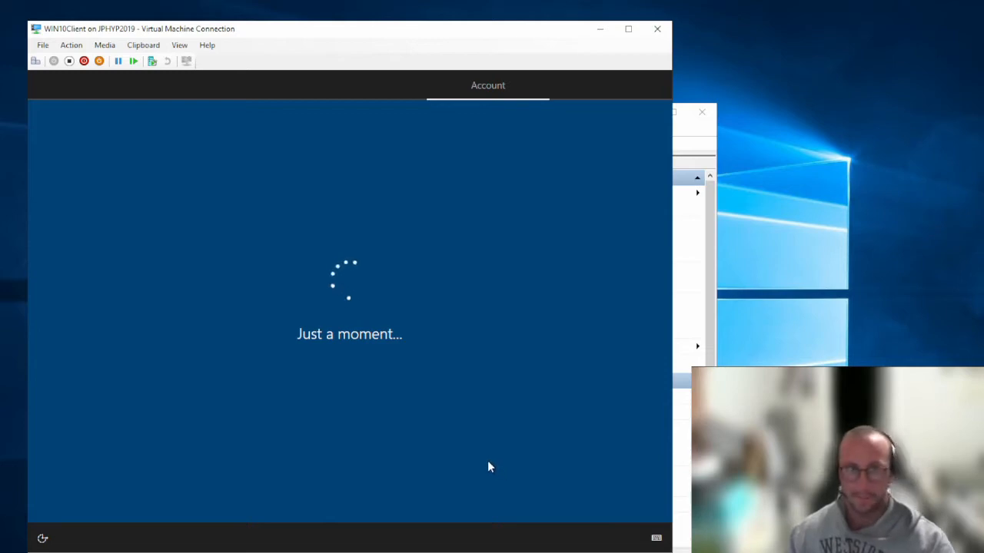
{"action": "mouse_move", "coordinate": [283, 35]}
{"action": "left_mouse_down"}
{"action": "mouse_move", "coordinate": [372, 37]}
{"action": "mouse_move", "coordinate": [274, 19]}
{"action": "mouse_move", "coordinate": [281, 30]}
{"action": "left_mouse_up"}
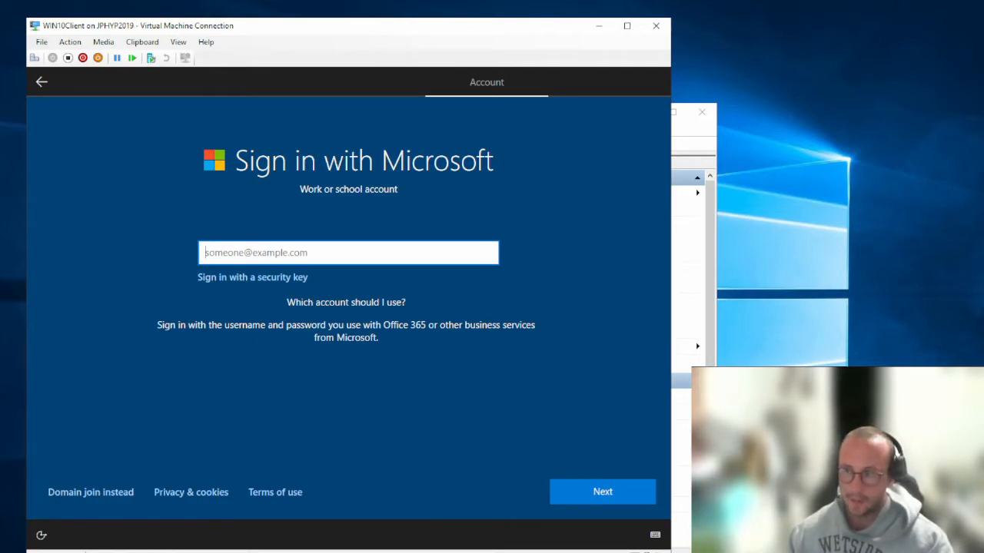
{"action": "left_click", "coordinate": [129, 396]}
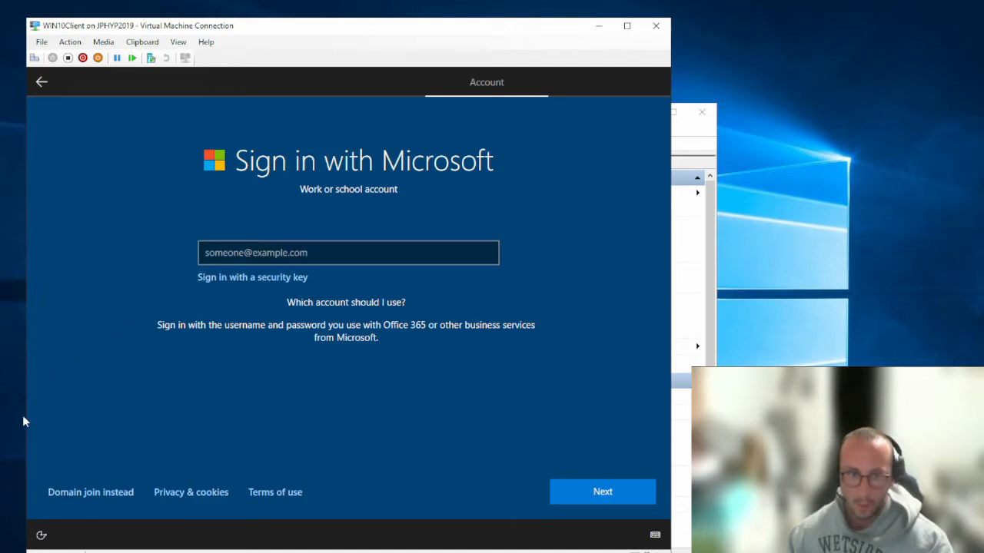
{"action": "left_click", "coordinate": [97, 492]}
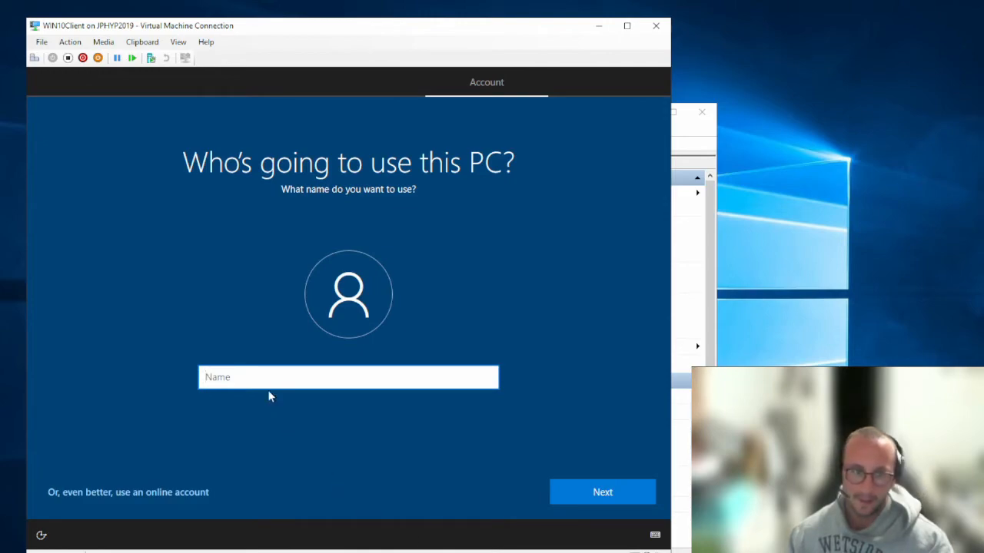
Enter the local account's user name, then set and confirm its password
{"action": "type", "text": "JackedProgrammer"}
{"action": "left_click", "coordinate": [609, 498]}
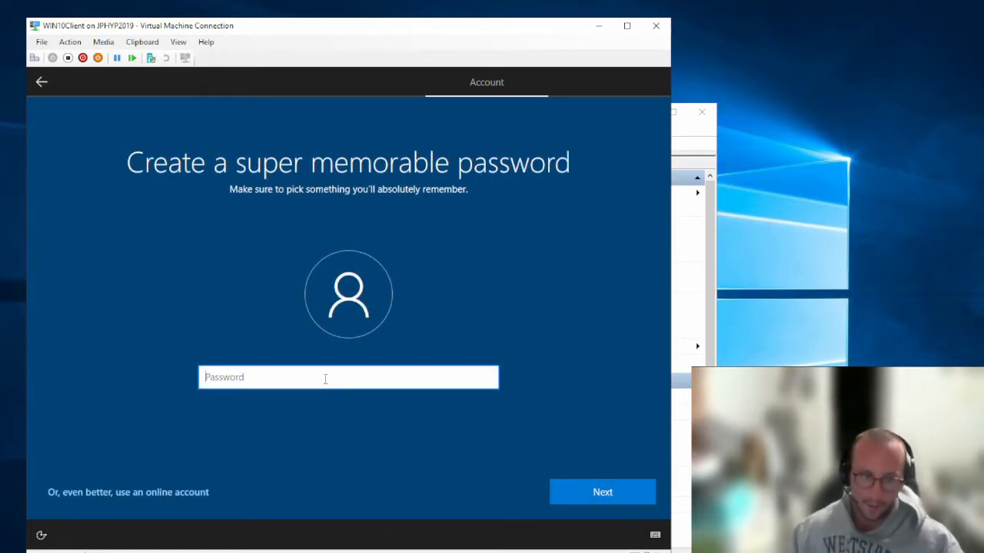
{"action": "type", "text": "•••••••••••"}
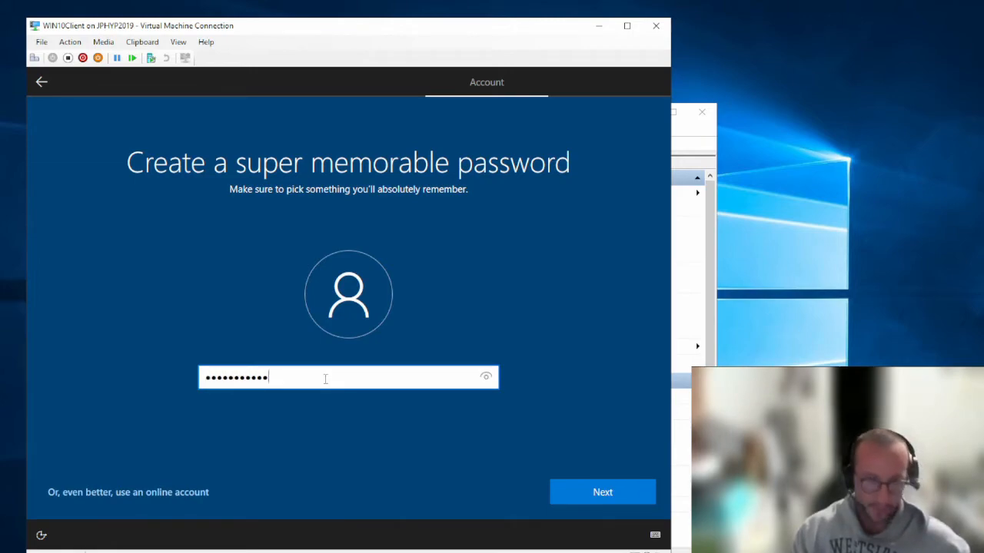
{"action": "left_click", "coordinate": [589, 491]}
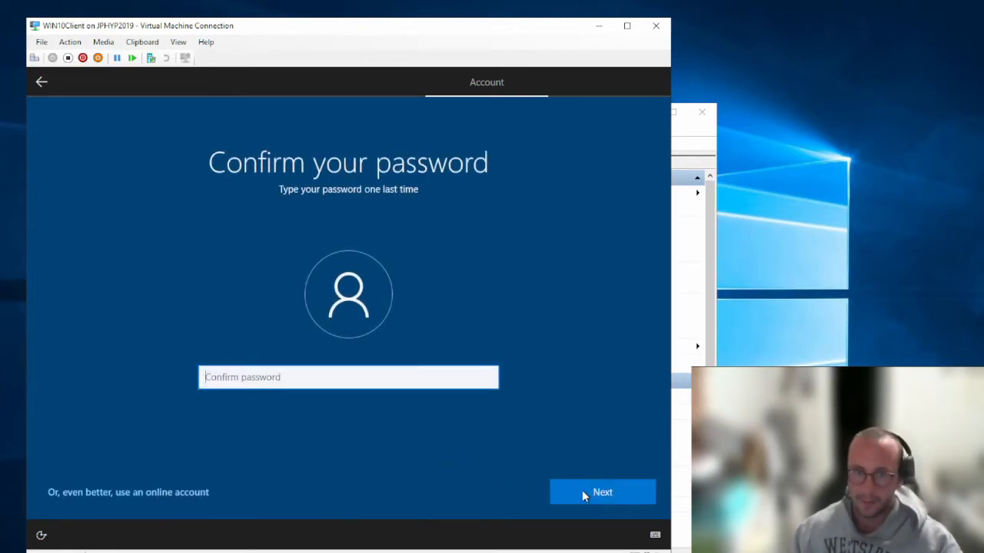
{"action": "type", "text": "•••••••"}
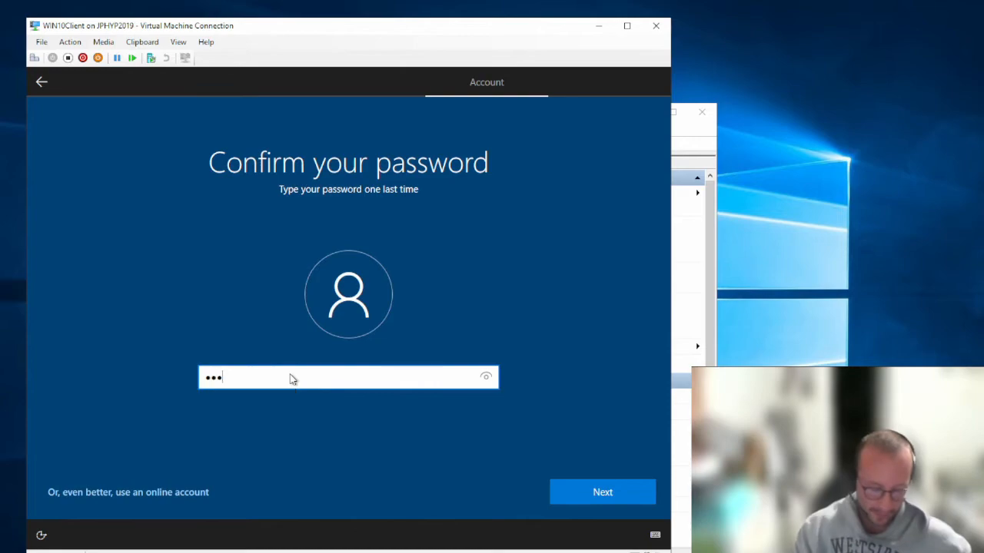
{"action": "type", "text": "•••"}
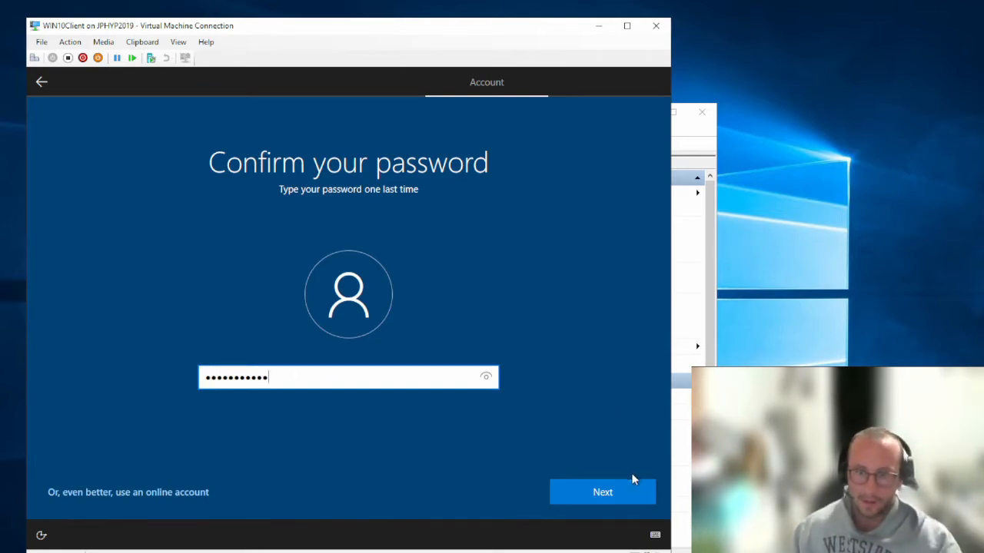
{"action": "left_click", "coordinate": [612, 492]}
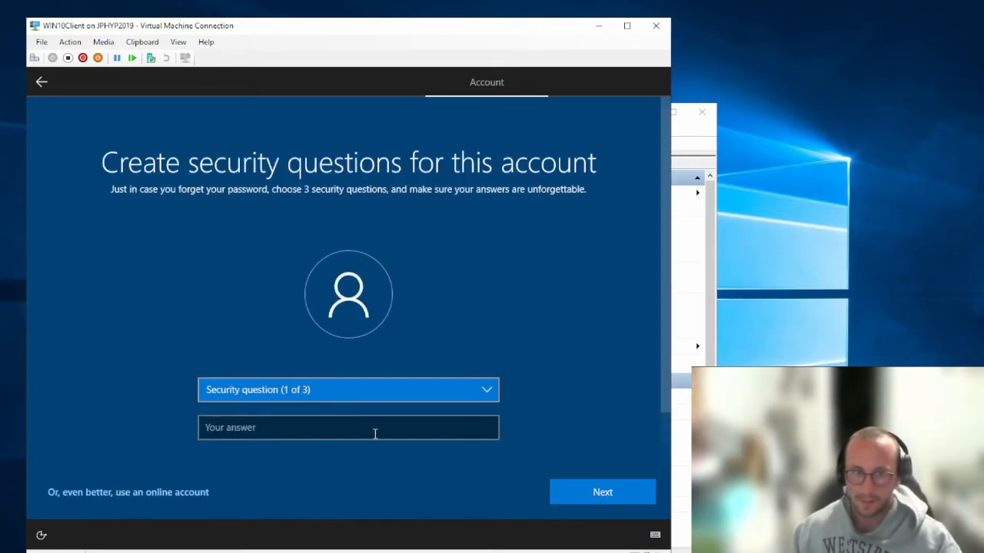
Choose and answer the first pet's name and birth city security questions
{"action": "left_click", "coordinate": [405, 391]}
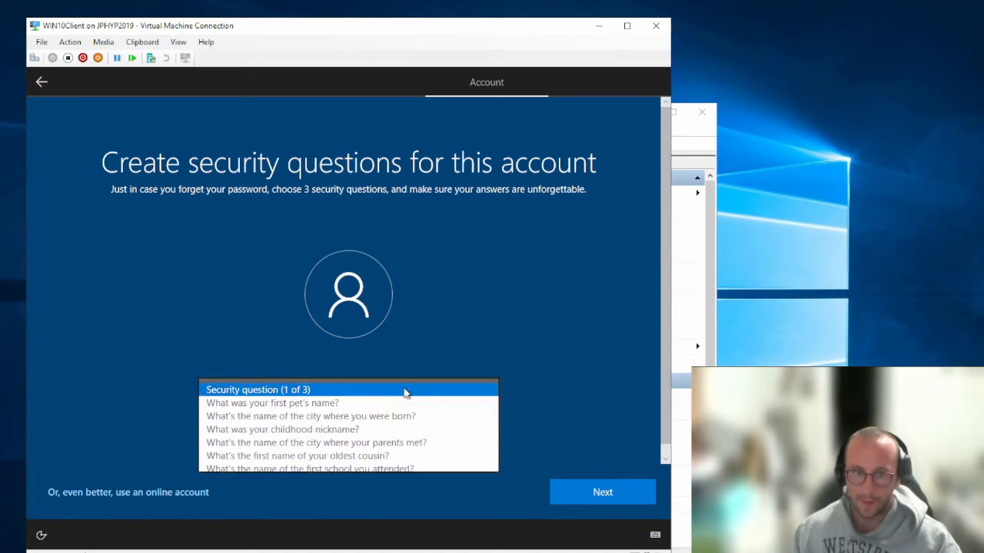
{"action": "left_click", "coordinate": [365, 409]}
{"action": "left_click", "coordinate": [323, 430]}
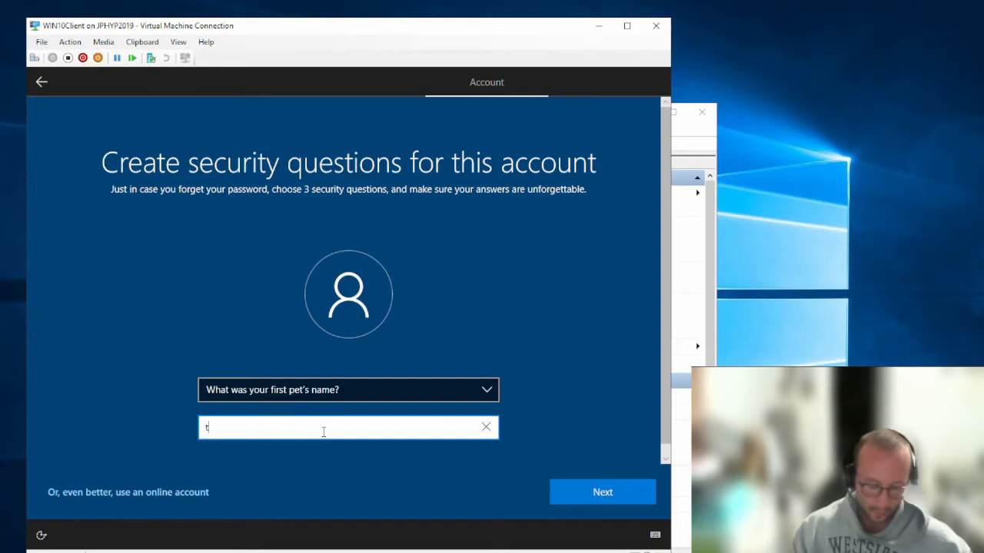
{"action": "left_click", "coordinate": [631, 493]}
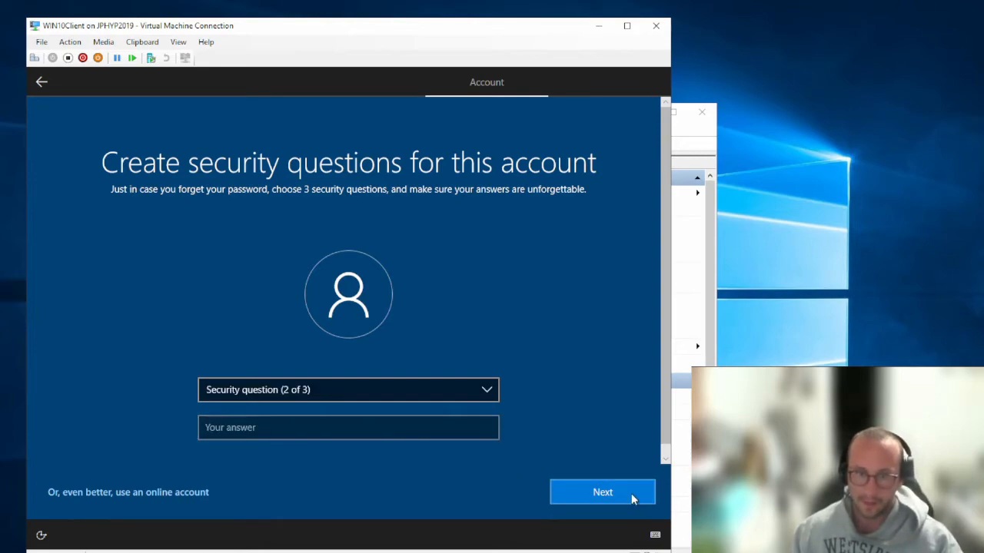
{"action": "left_click", "coordinate": [389, 394]}
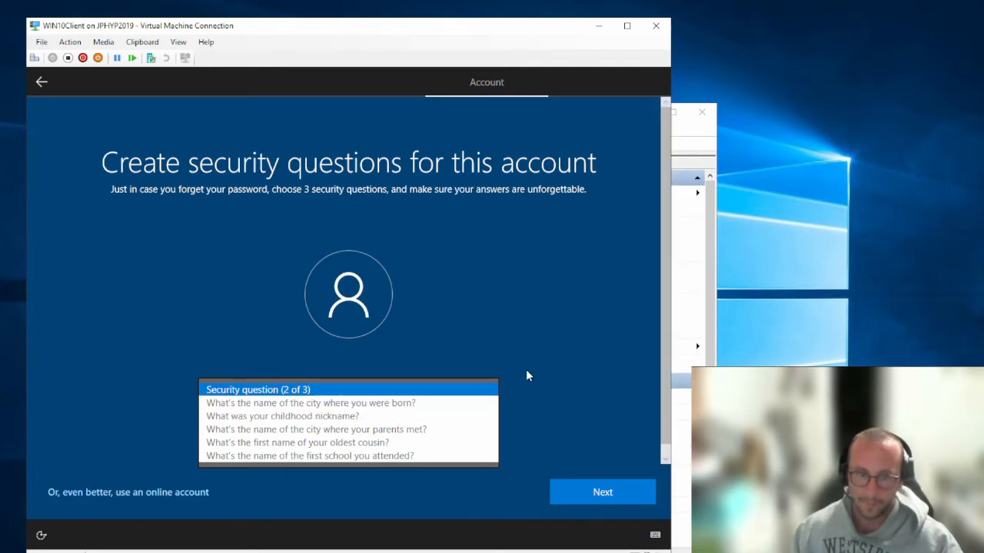
{"action": "left_click", "coordinate": [392, 403]}
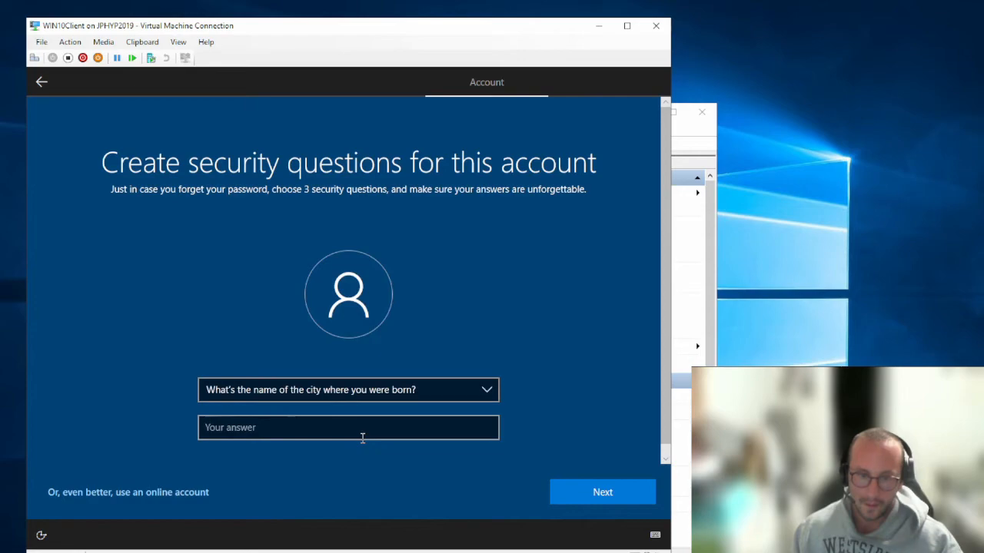
{"action": "left_click", "coordinate": [361, 435]}
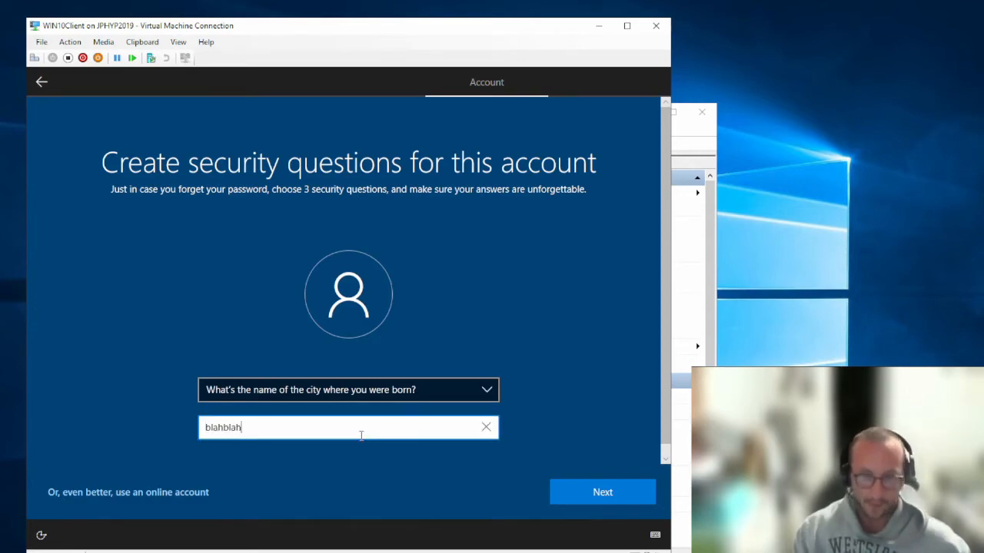
{"action": "left_click", "coordinate": [609, 489]}
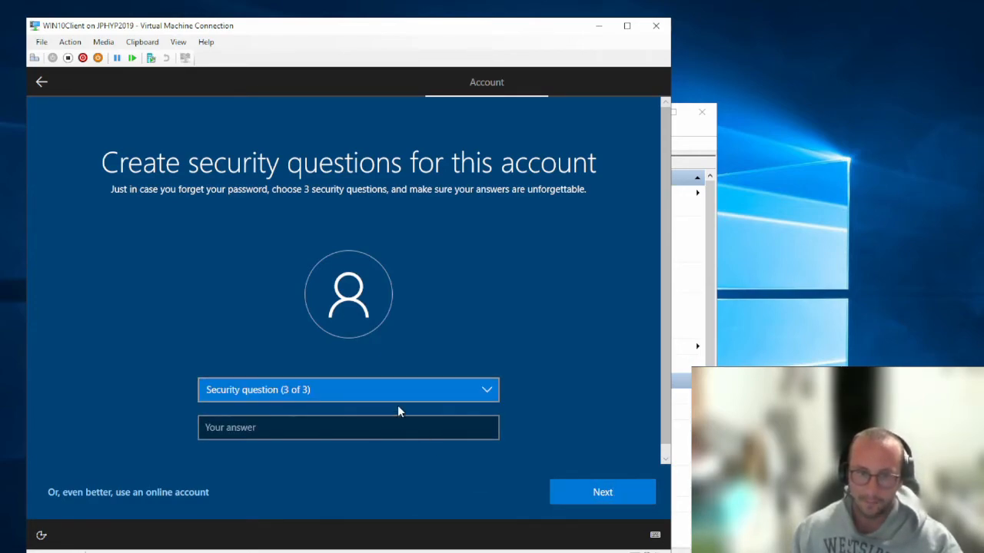
Choose and answer the childhood nickname question, then submit all three security questions
{"action": "left_click", "coordinate": [425, 390]}
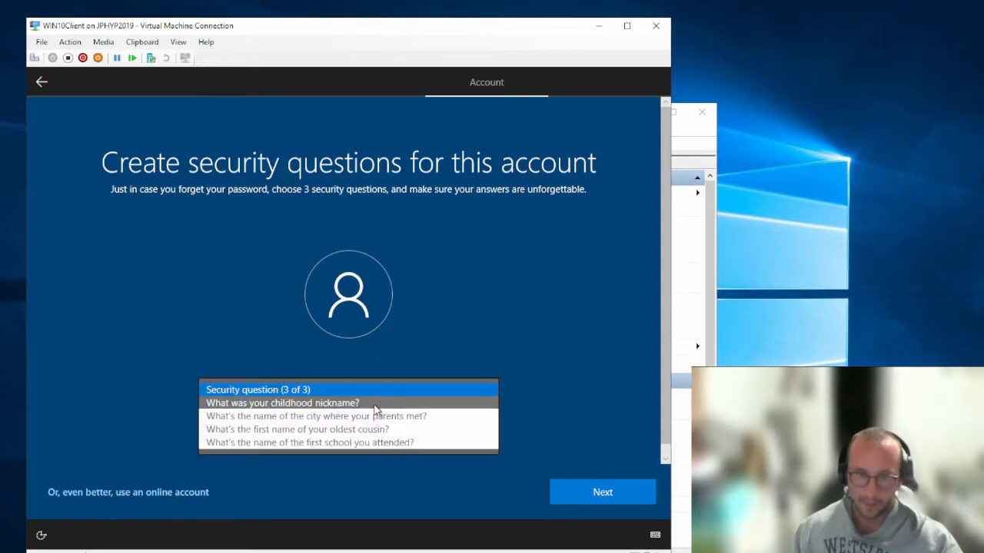
{"action": "left_click", "coordinate": [376, 403]}
{"action": "left_click", "coordinate": [366, 428]}
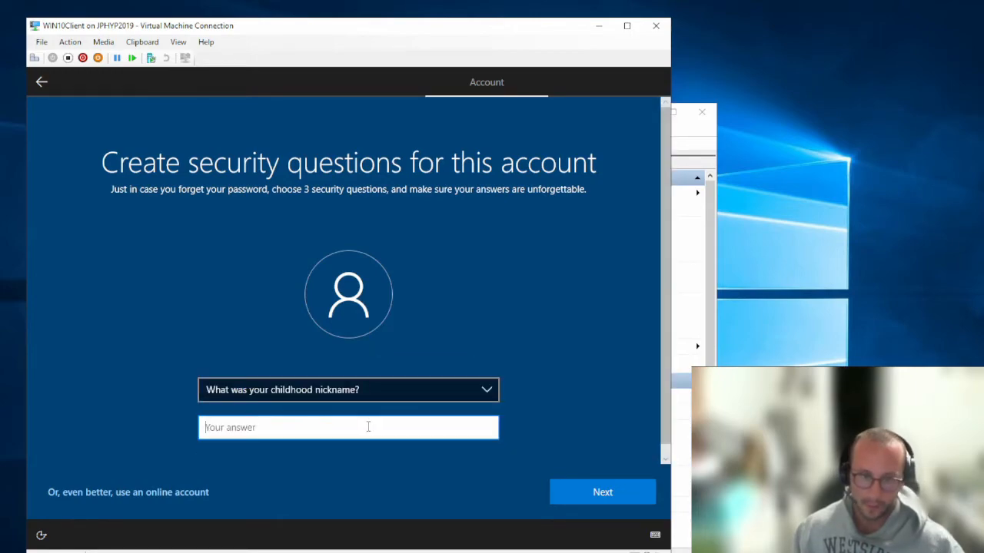
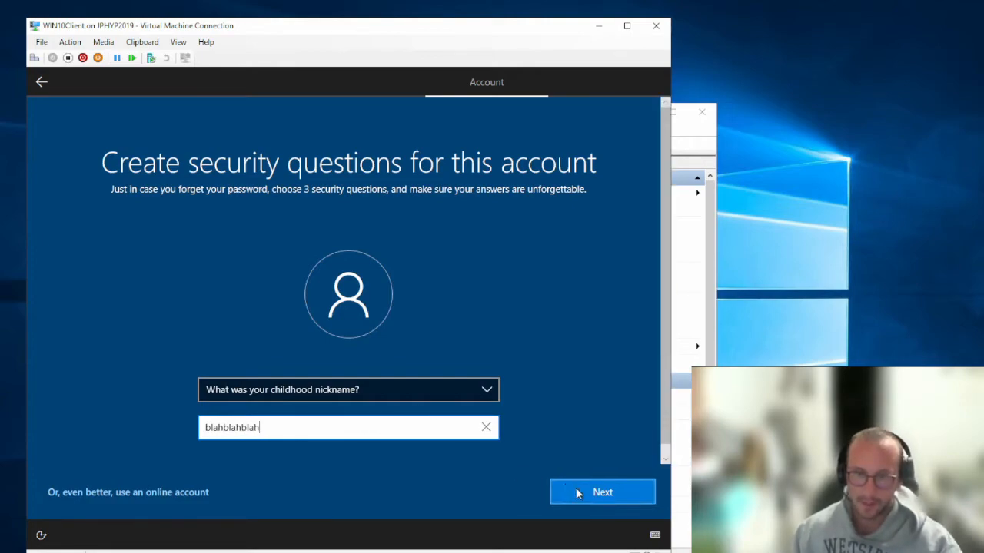
{"action": "left_click", "coordinate": [578, 493]}
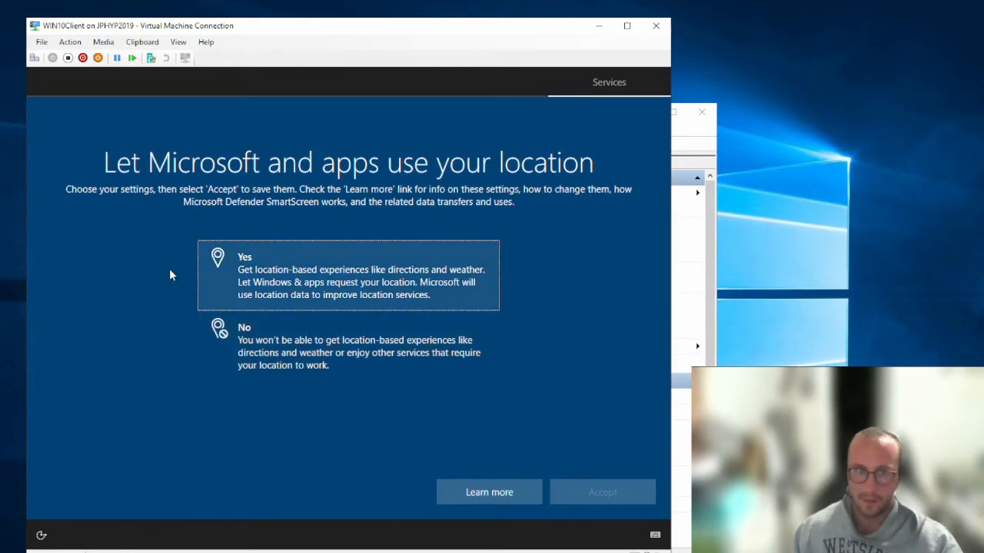
Turn off location and Find my device, and send only required diagnostic data
{"action": "left_click", "coordinate": [346, 352]}
{"action": "left_click", "coordinate": [615, 496]}
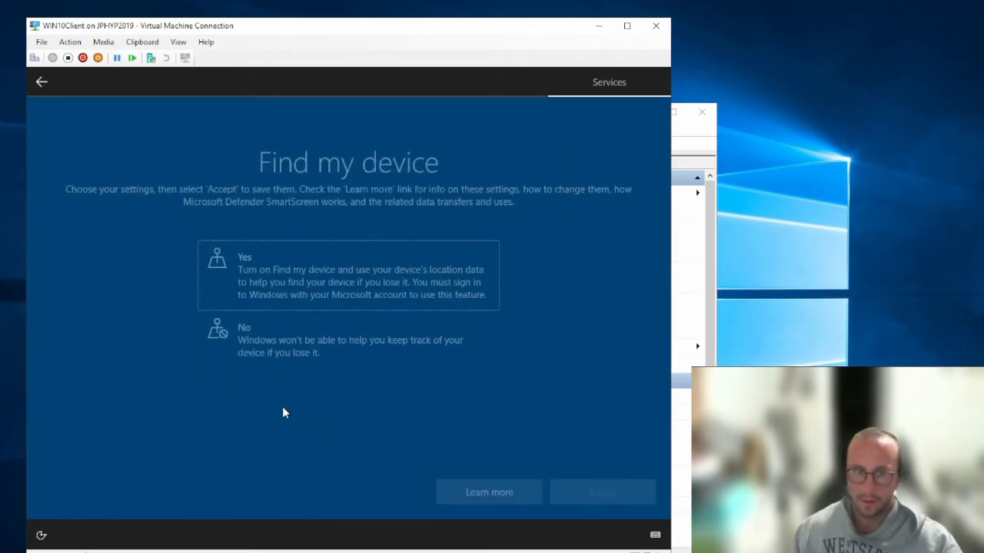
{"action": "left_click", "coordinate": [310, 343]}
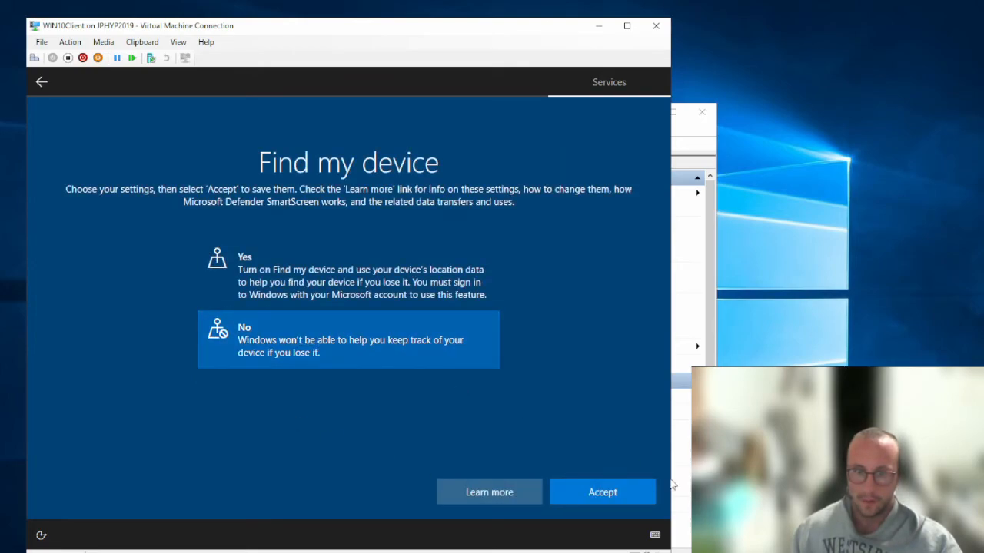
{"action": "left_click", "coordinate": [624, 489]}
{"action": "scroll", "coordinate": [415, 363], "scroll_direction": "down", "scroll_amount": 2}
{"action": "left_click", "coordinate": [415, 384]}
{"action": "left_click", "coordinate": [578, 485]}
Decline inking and typing, tailored experiences and advertising ID, then answer 'Not now' to Cortana
{"action": "left_click", "coordinate": [297, 369]}
{"action": "left_click", "coordinate": [612, 495]}
{"action": "left_click", "coordinate": [329, 368]}
{"action": "left_click", "coordinate": [598, 492]}
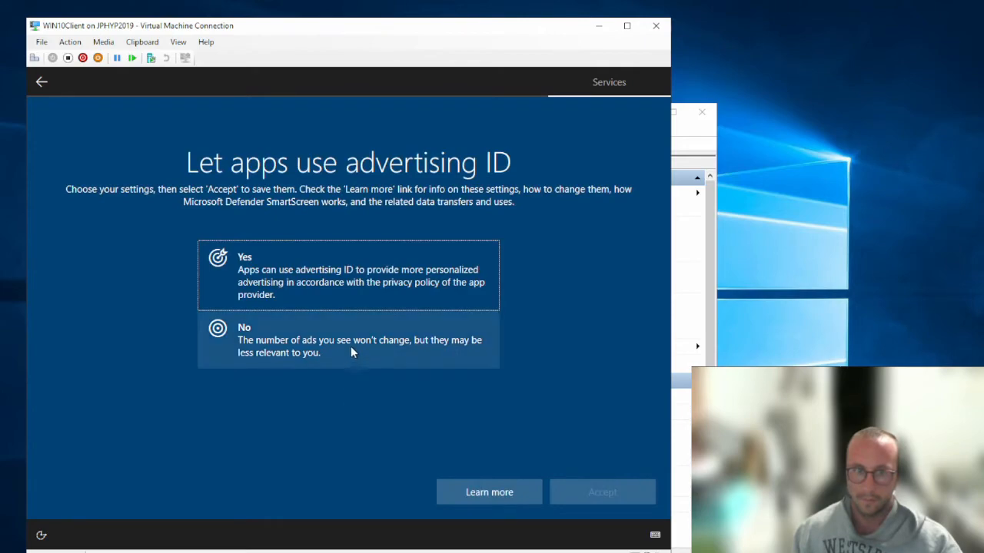
{"action": "left_click", "coordinate": [351, 347]}
{"action": "left_click", "coordinate": [577, 492]}
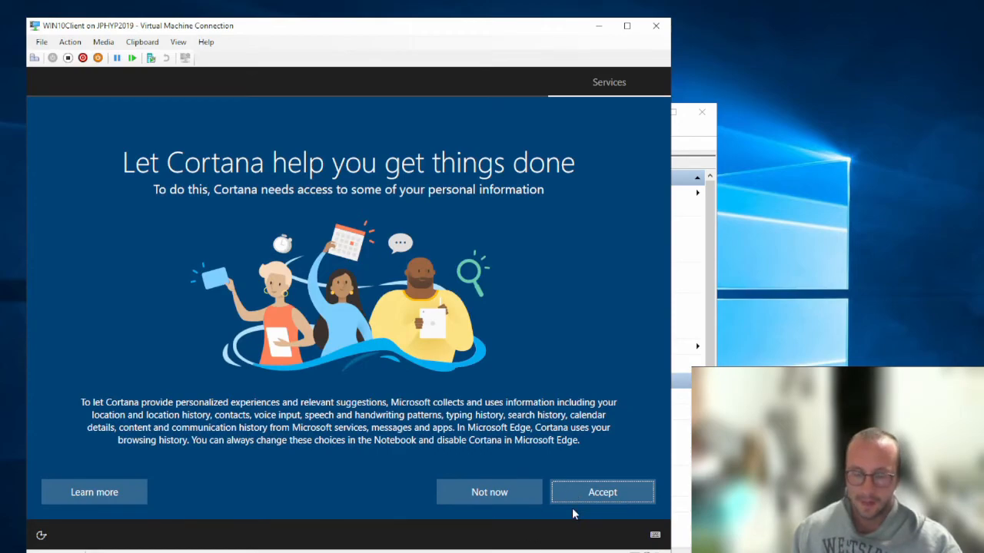
{"action": "left_click", "coordinate": [500, 493]}
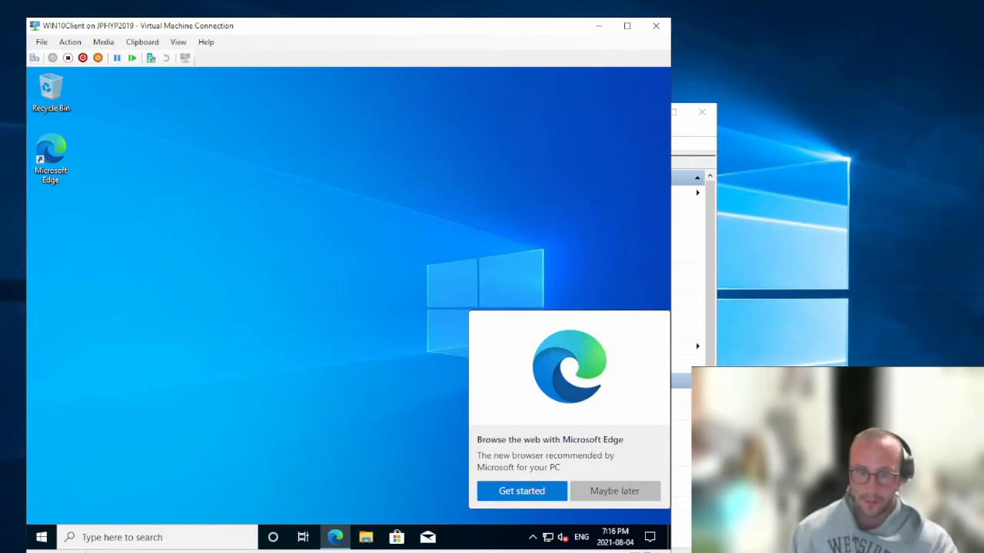
Dismiss the Edge recommendation with 'Maybe later', then browse the Start menu and desktop context menu
{"action": "left_click", "coordinate": [614, 491]}
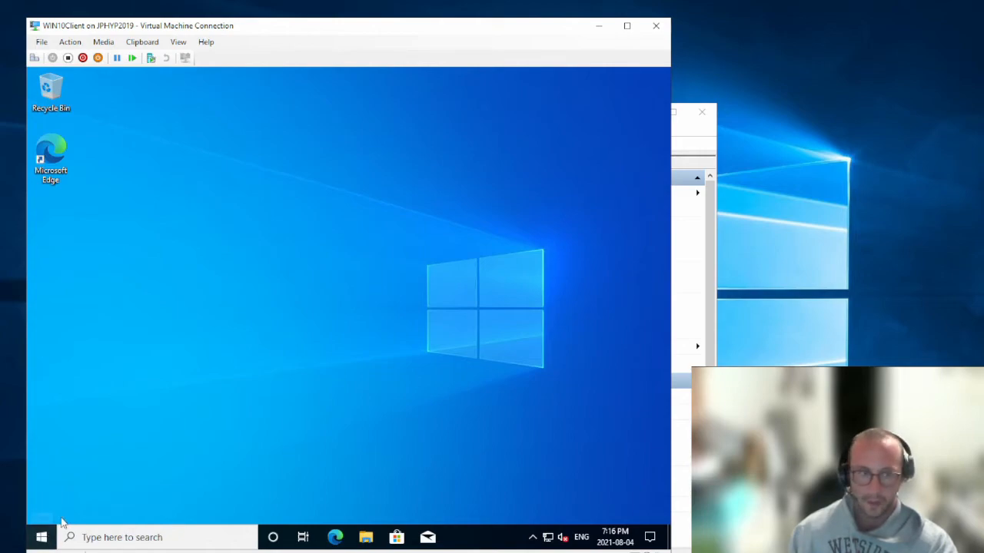
{"action": "left_click", "coordinate": [42, 539]}
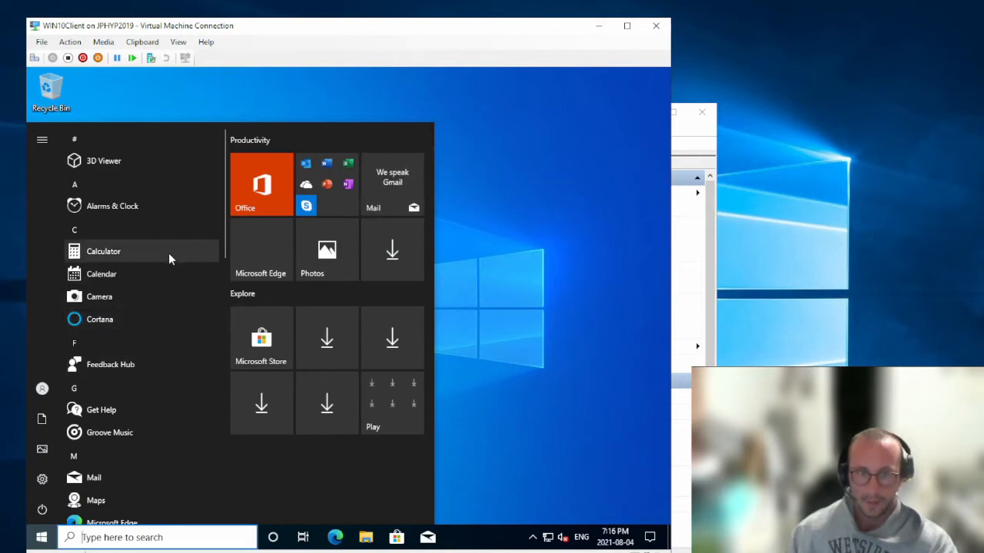
{"action": "left_click", "coordinate": [504, 321]}
{"action": "right_click", "coordinate": [171, 346]}
{"action": "left_click", "coordinate": [145, 404]}
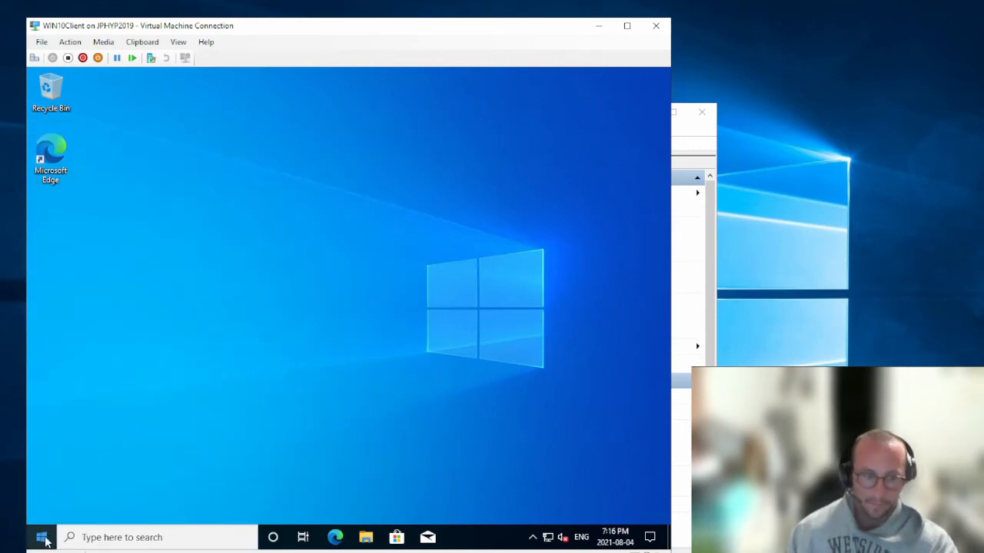
Look over the Settings app's options in the Start menu, then bring up the Win+X power-user menu
{"action": "left_click", "coordinate": [41, 537]}
{"action": "scroll", "coordinate": [116, 423], "scroll_direction": "down", "scroll_amount": 8}
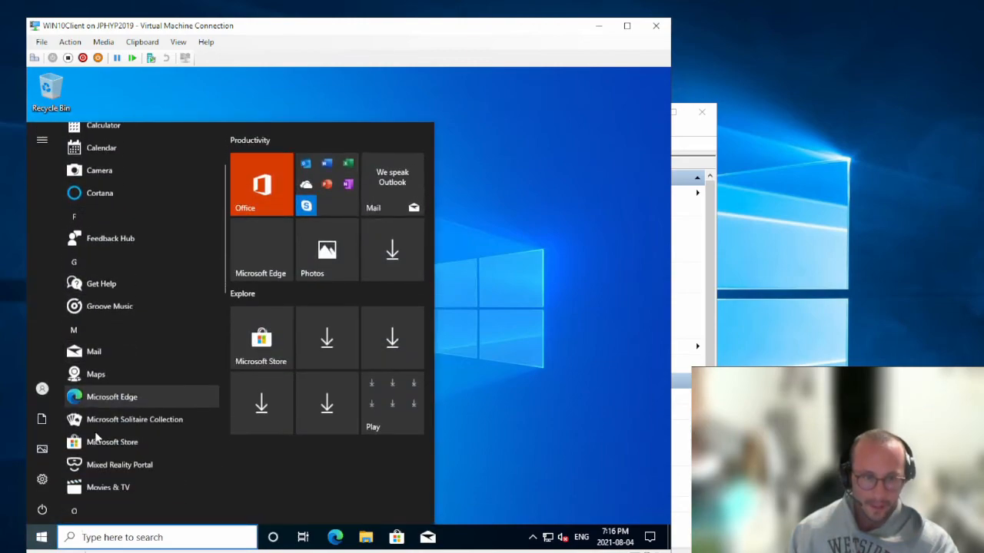
{"action": "mouse_move", "coordinate": [40, 486]}
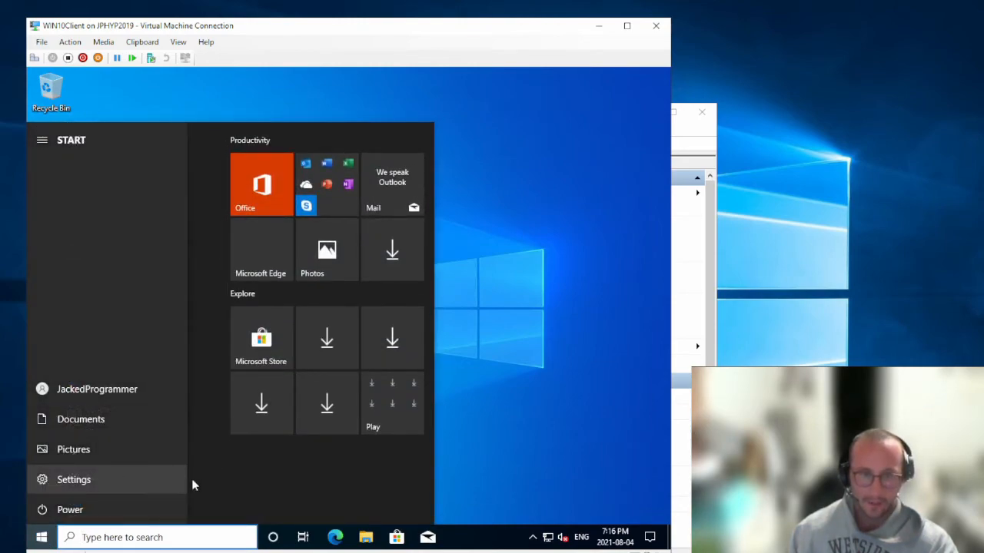
{"action": "right_click", "coordinate": [150, 490]}
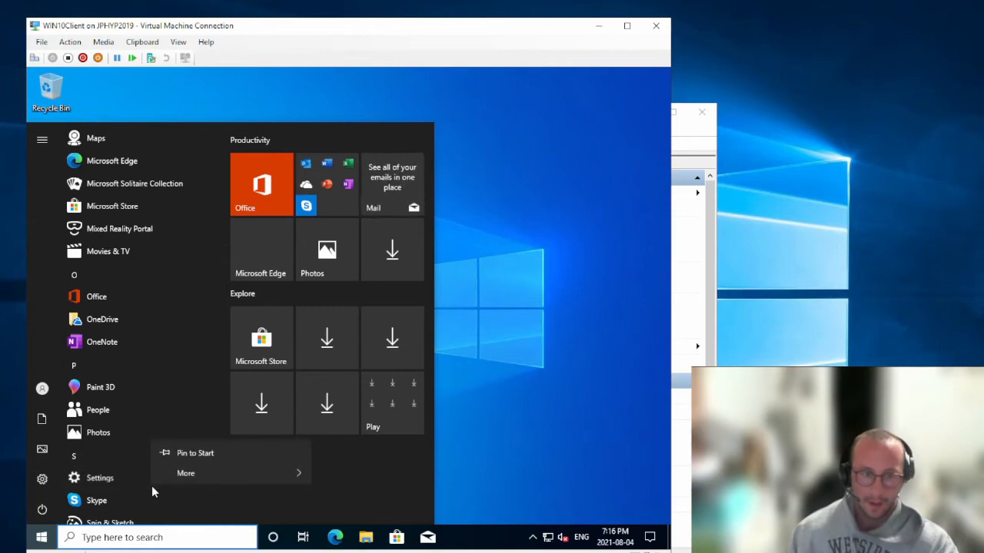
{"action": "right_click", "coordinate": [41, 538]}
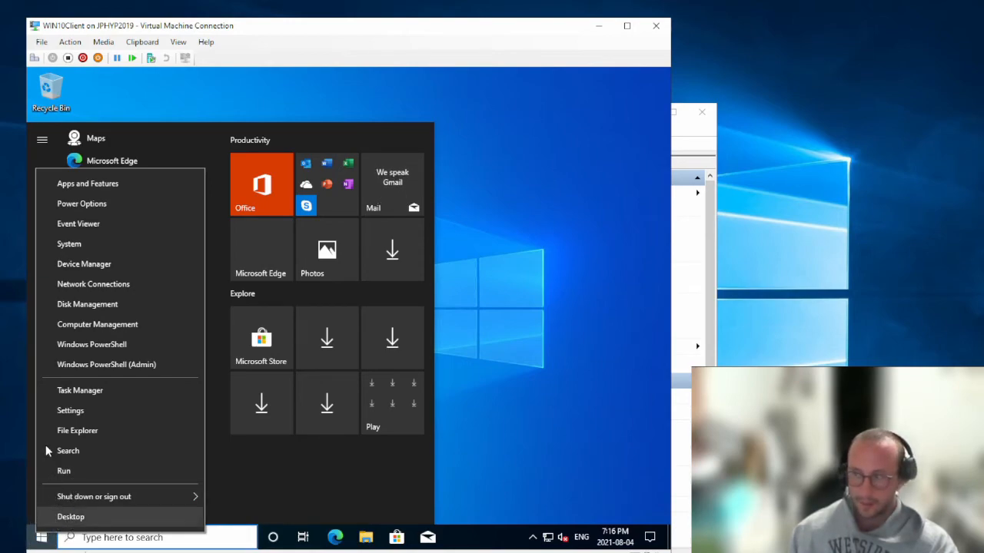
Go to System's About page from the Win+X menu and open Advanced system settings
{"action": "left_click", "coordinate": [70, 244]}
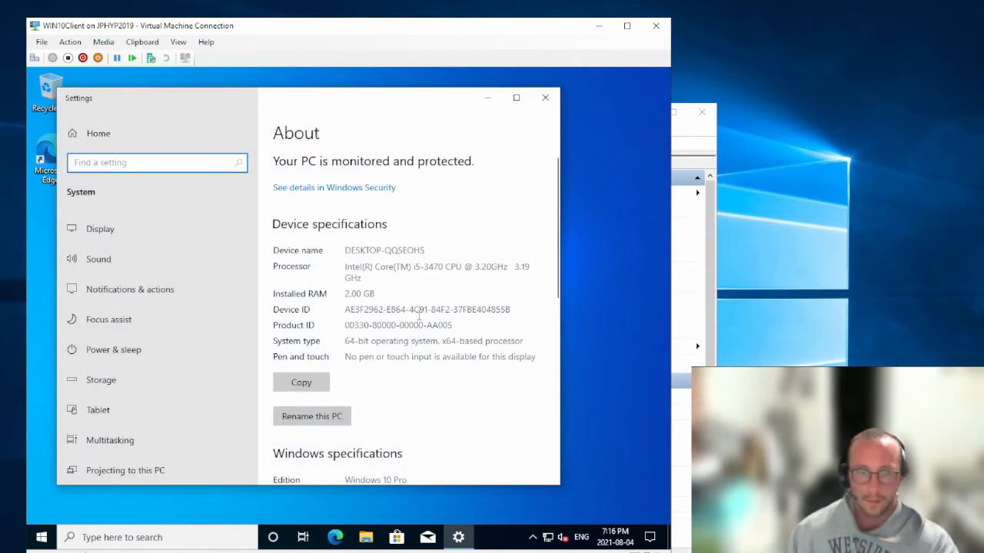
{"action": "scroll", "coordinate": [430, 354], "scroll_direction": "down", "scroll_amount": 5}
{"action": "scroll", "coordinate": [431, 353], "scroll_direction": "down", "scroll_amount": 3}
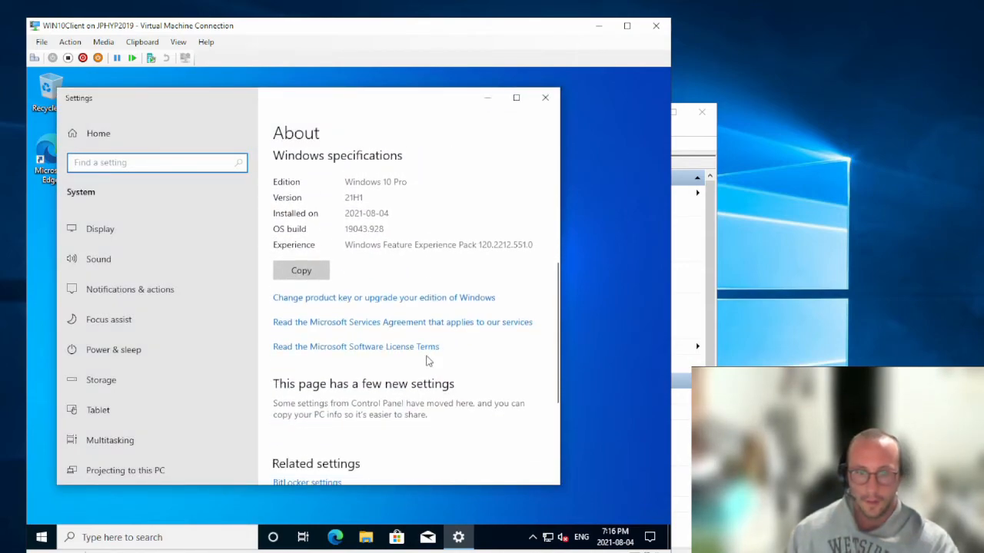
{"action": "scroll", "coordinate": [428, 362], "scroll_direction": "down", "scroll_amount": 3}
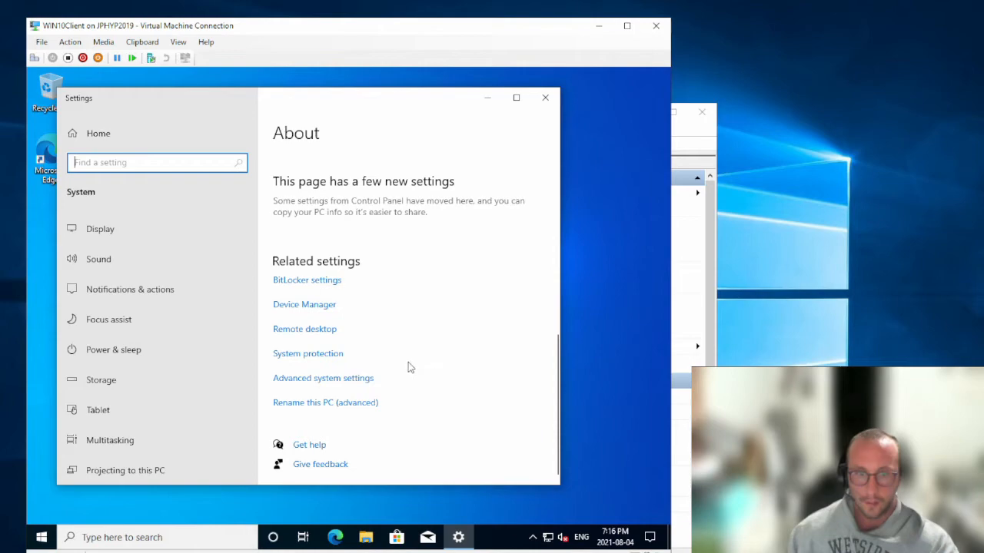
{"action": "left_click", "coordinate": [360, 383]}
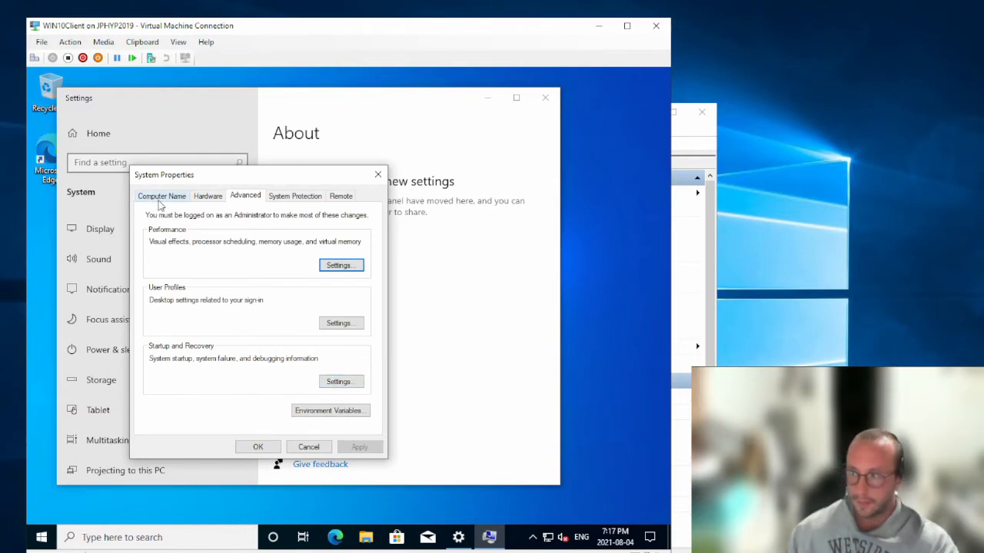
Rename the computer to JPWIN10C, join domain 'jacked', and dismiss the unreachable domain controller error
{"action": "left_click", "coordinate": [159, 199]}
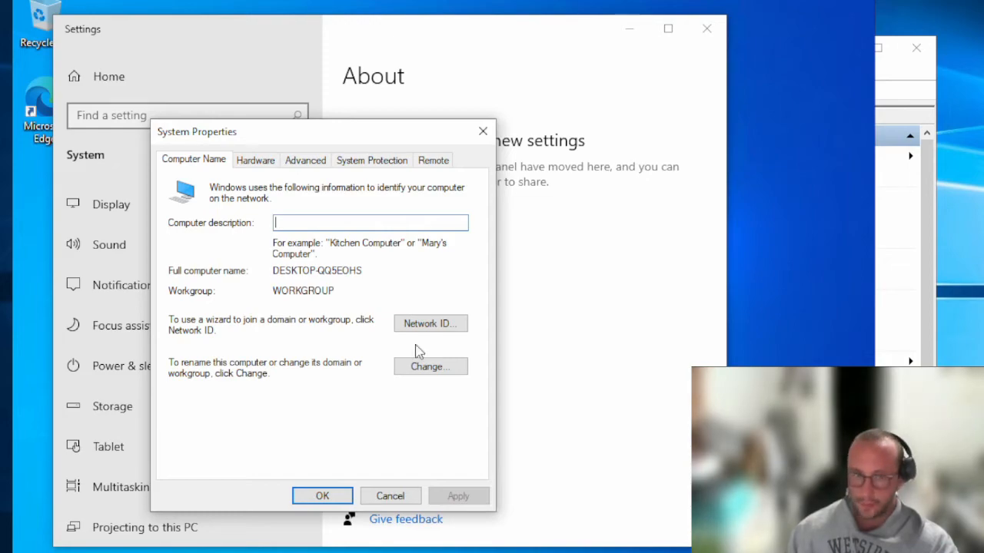
{"action": "left_click", "coordinate": [429, 367]}
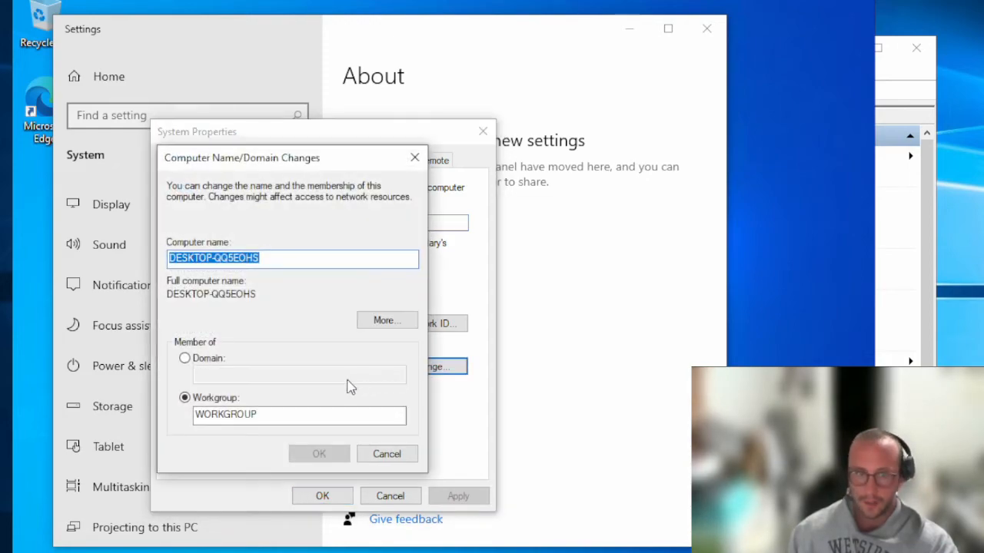
{"action": "left_click", "coordinate": [185, 359]}
{"action": "type", "text": "jacked.ca"}
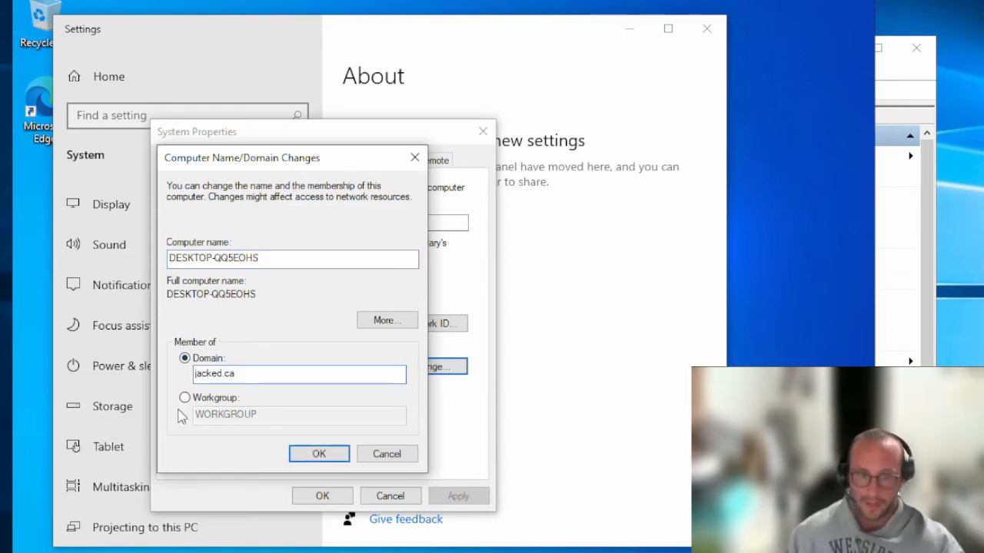
{"action": "left_click_drag", "start_coordinate": [292, 257], "coordinate": [106, 252]}
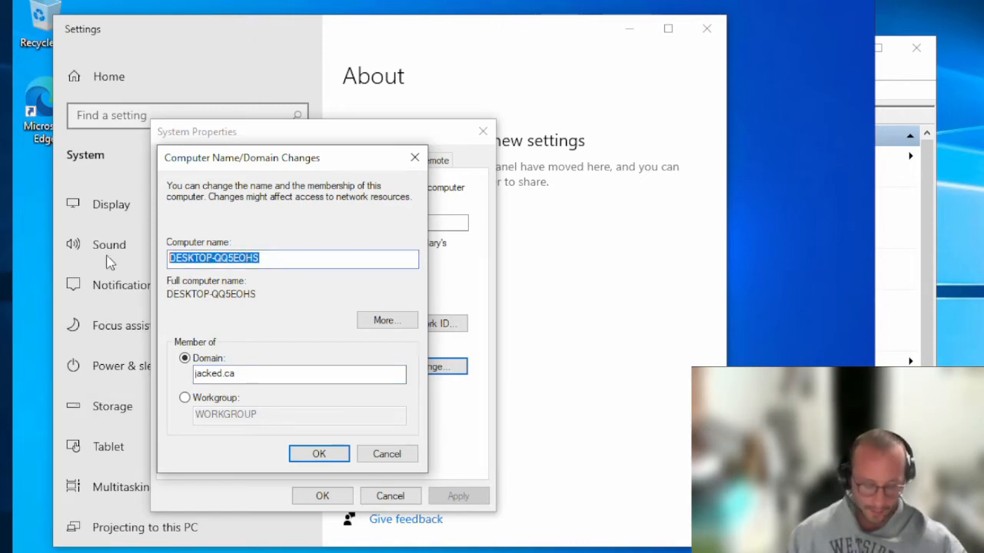
{"action": "type", "text": "JP"}
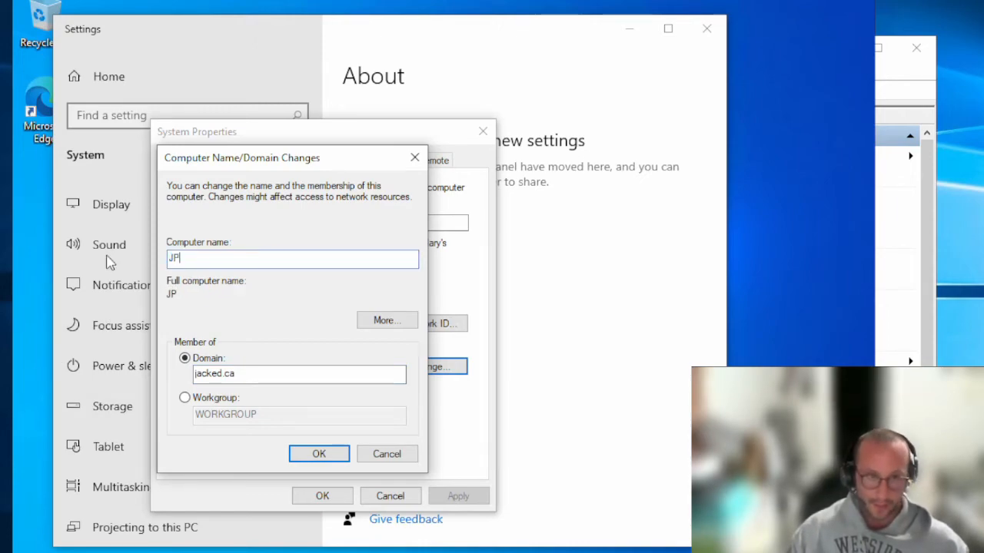
{"action": "type", "text": "WIN10"}
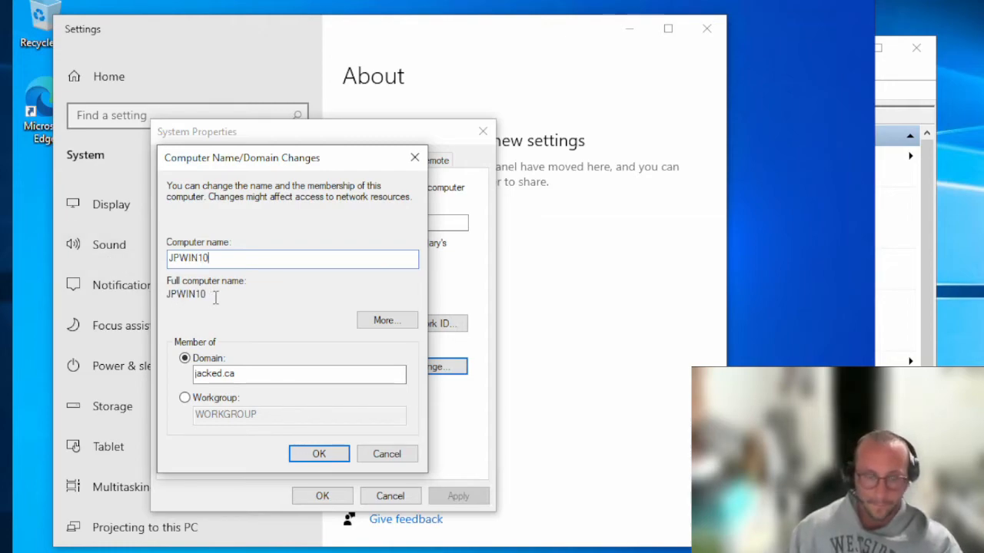
{"action": "type", "text": "C"}
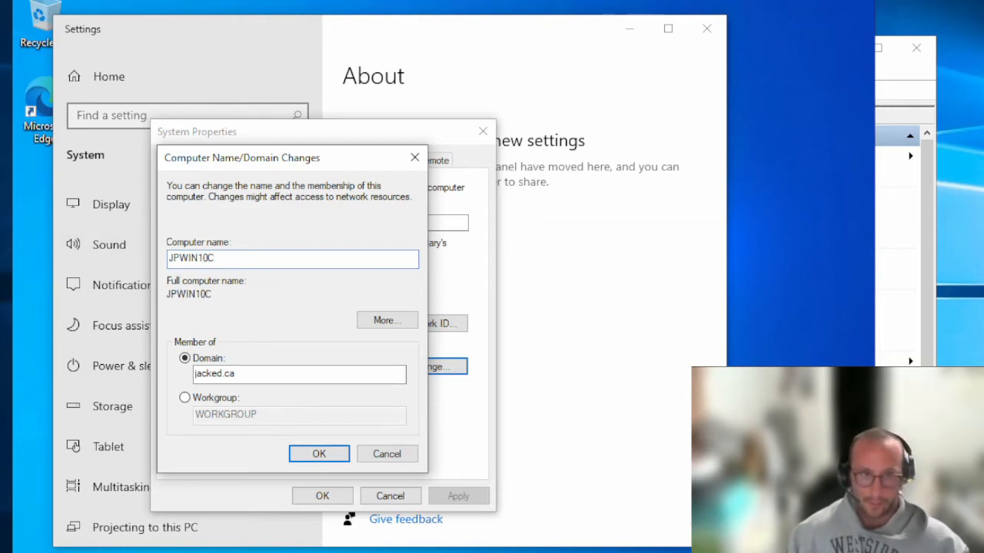
{"action": "left_click", "coordinate": [318, 453]}
{"action": "left_click", "coordinate": [317, 454]}
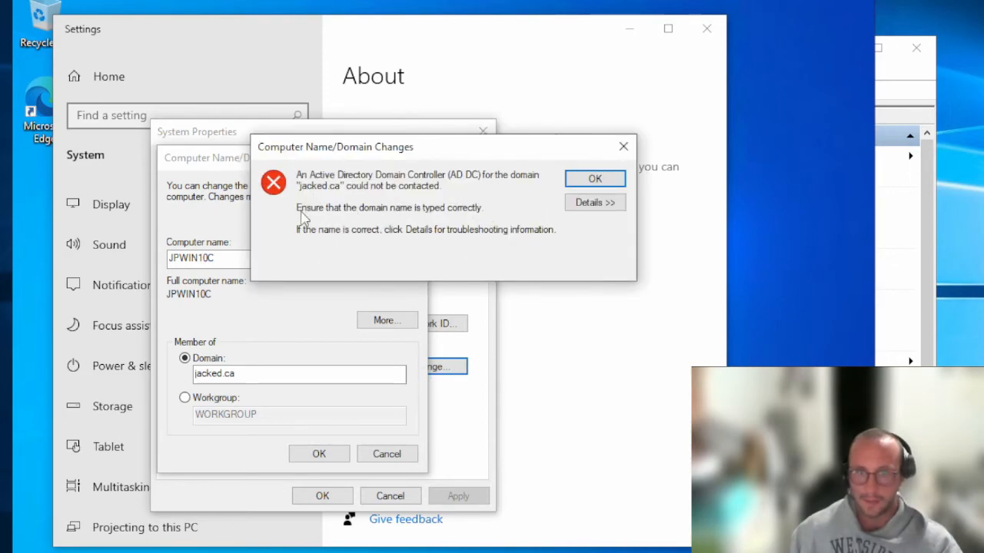
{"action": "left_click", "coordinate": [605, 181]}
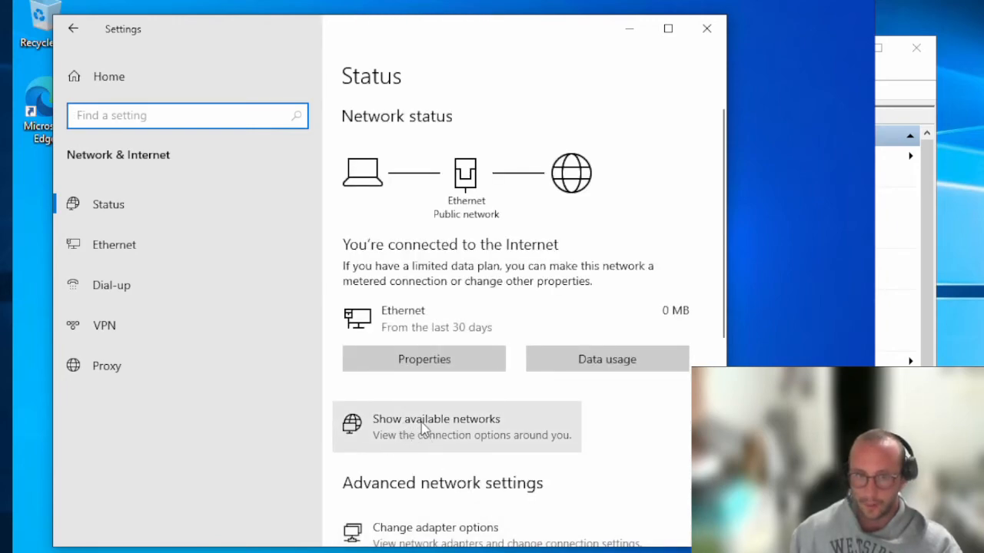
Open the Ethernet adapter's properties and its Internet Protocol Version 4 (TCP/IPv4) settings
{"action": "left_click", "coordinate": [435, 530]}
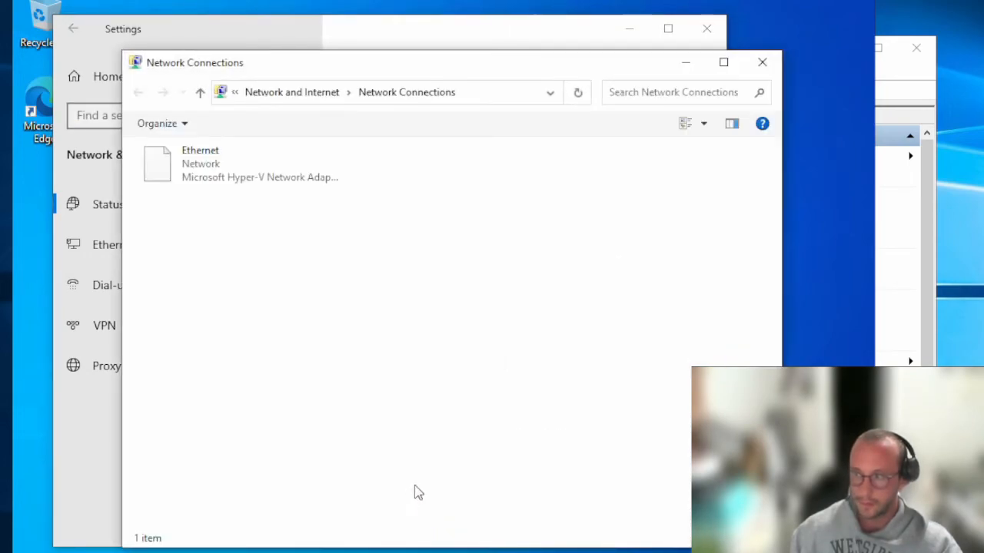
{"action": "right_click", "coordinate": [193, 164]}
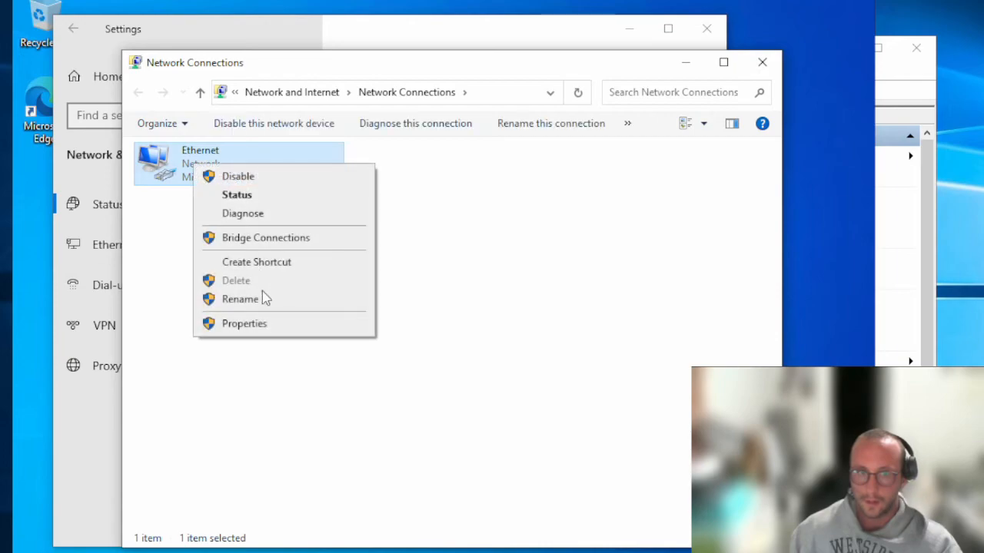
{"action": "left_click", "coordinate": [250, 326]}
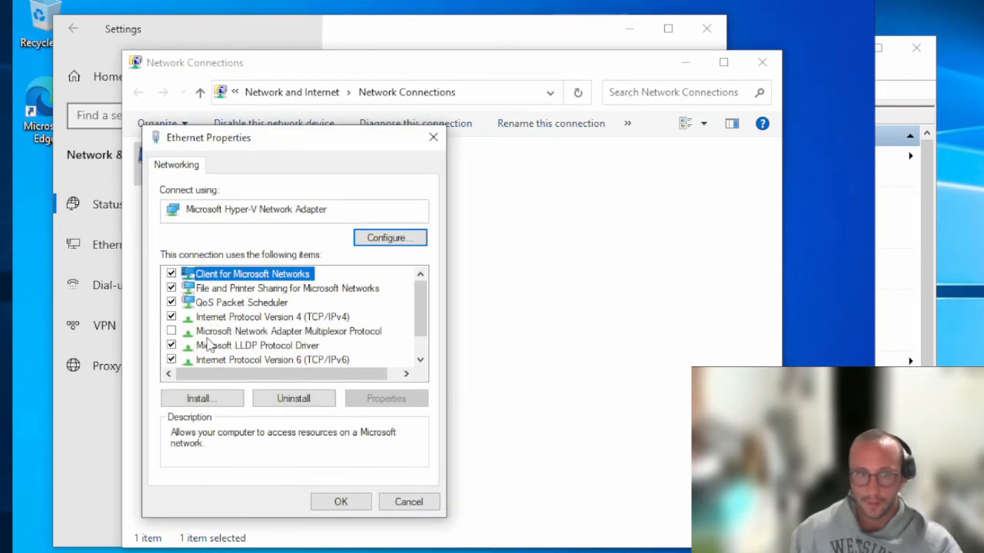
{"action": "left_click", "coordinate": [246, 319]}
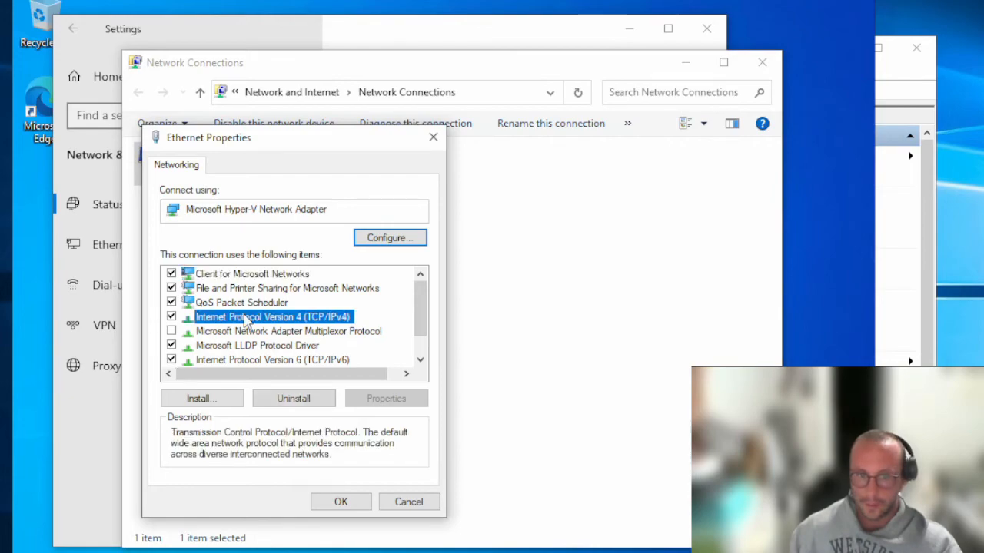
{"action": "double_click", "coordinate": [245, 319]}
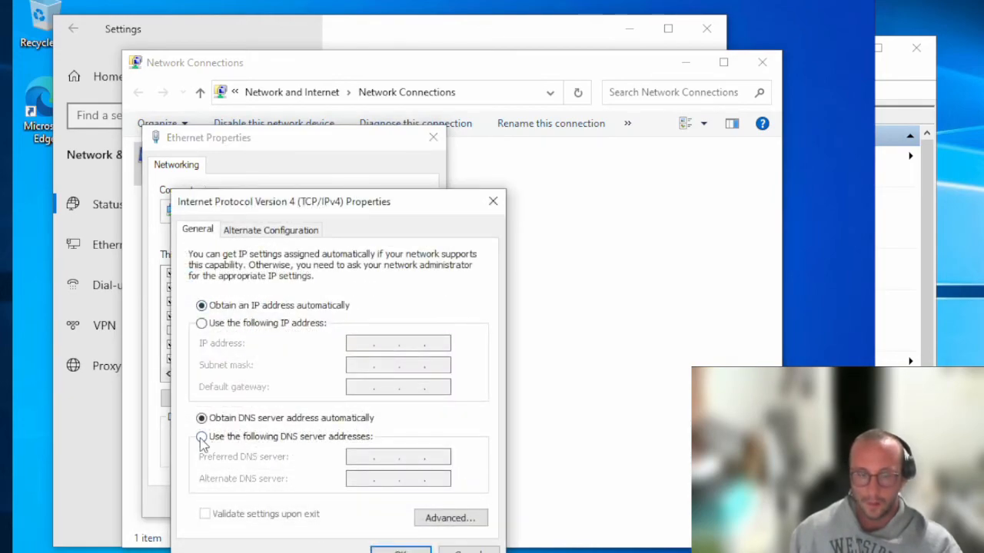
Switch to manual DNS server addresses, then connect to JPDIR2019 from Hyper-V Manager
{"action": "left_click", "coordinate": [203, 439]}
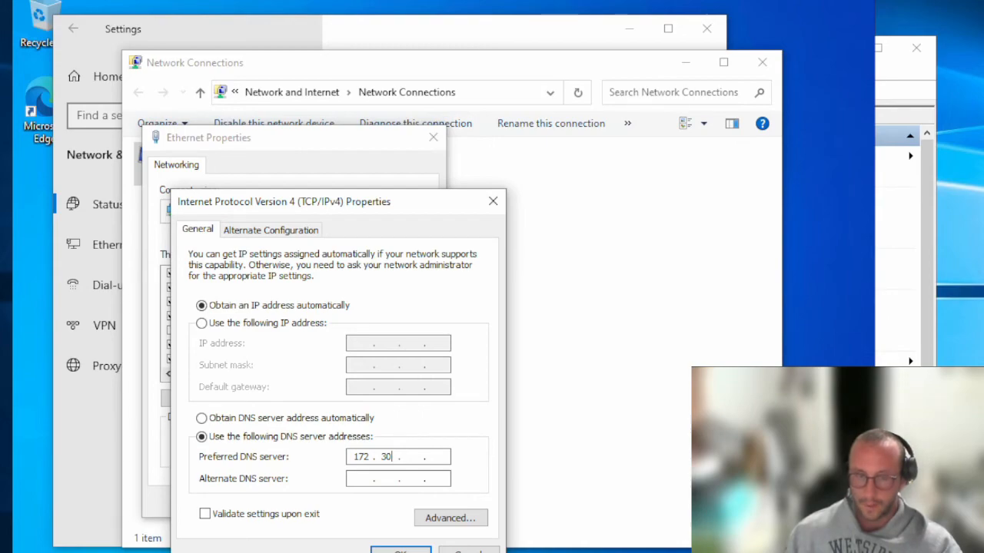
{"action": "left_click", "coordinate": [919, 66]}
{"action": "double_click", "coordinate": [336, 164]}
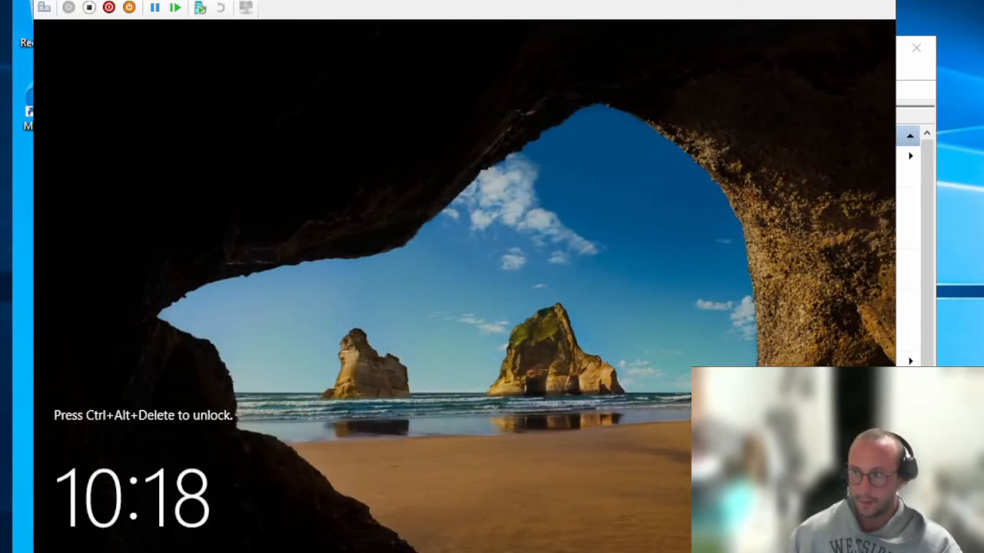
Save the JPDIR2019 VM's state and start it again from the saved state
{"action": "left_click", "coordinate": [83, 1]}
{"action": "left_click", "coordinate": [123, 11]}
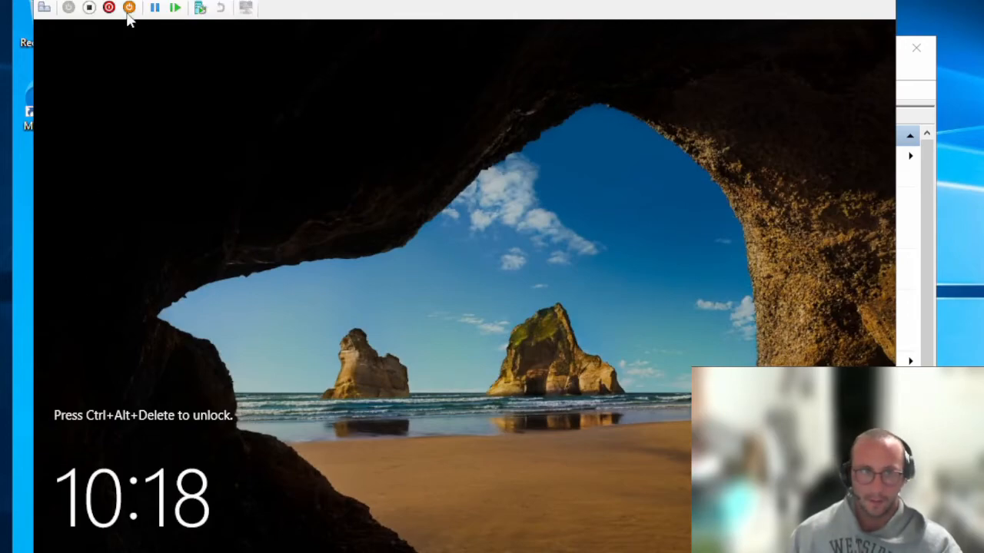
{"action": "left_click", "coordinate": [128, 8]}
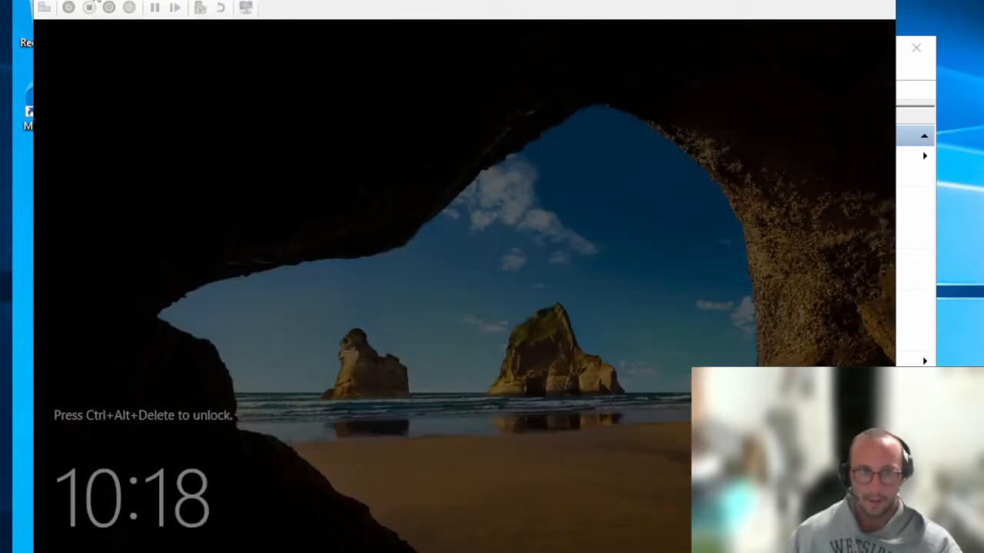
{"action": "left_click", "coordinate": [93, 1]}
{"action": "left_click", "coordinate": [303, 212]}
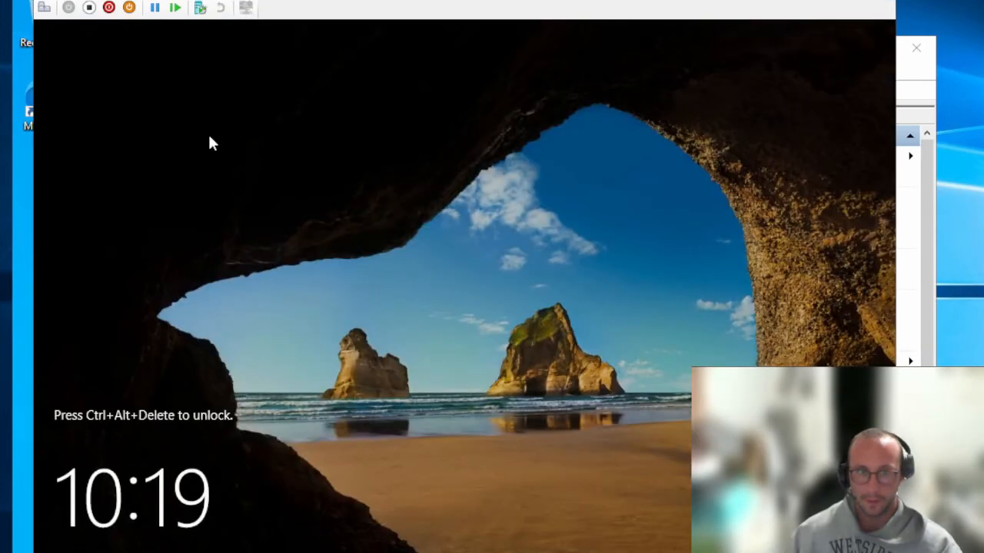
Send Ctrl+Alt+Delete to the server and sign in with the domain admin password
{"action": "left_click", "coordinate": [134, 1]}
{"action": "mouse_move", "coordinate": [93, 0]}
{"action": "left_click", "coordinate": [132, 6]}
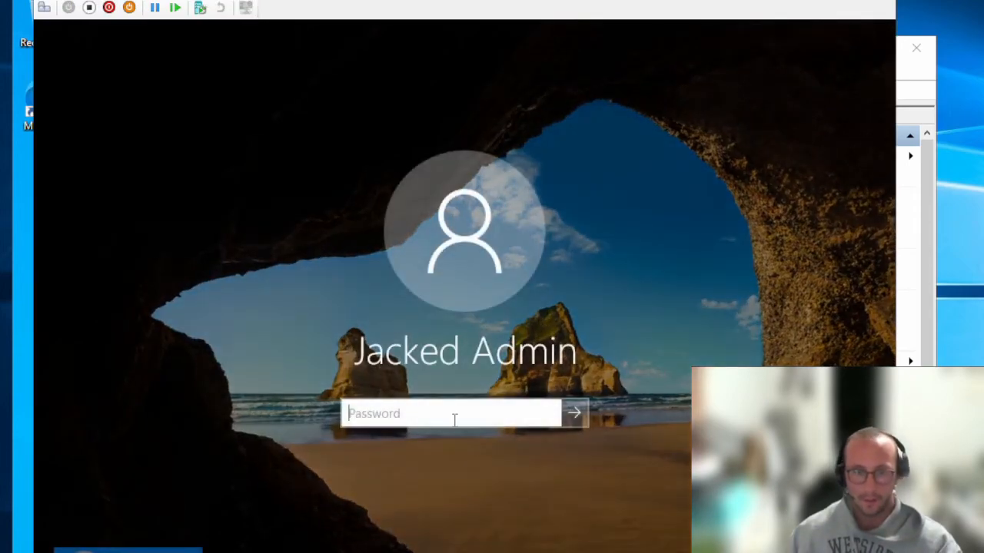
{"action": "type", "text": "•••••••••••"}
{"action": "key", "text": "Return"}
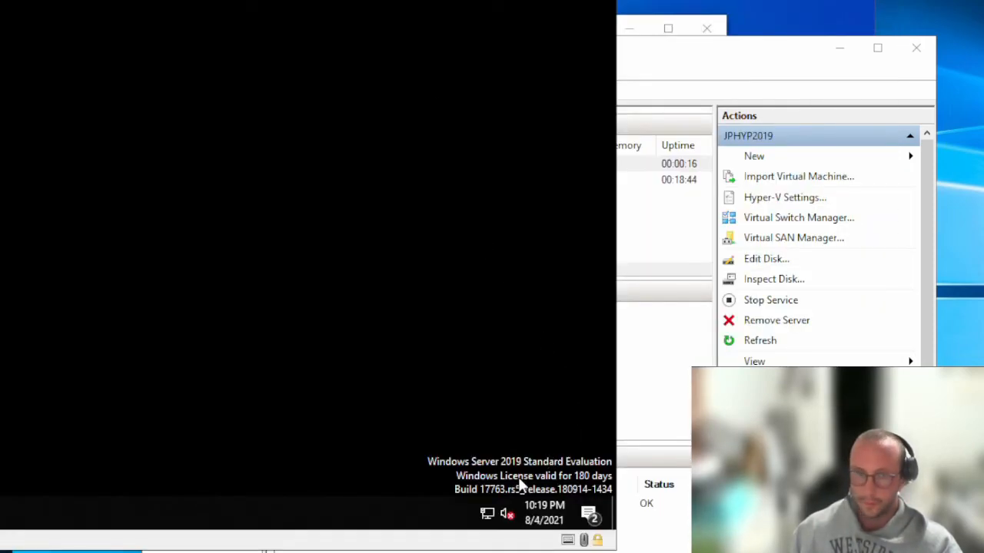
Open the server Ethernet adapter's IPv4 properties to check its static address 172.30.123.60
{"action": "right_click", "coordinate": [486, 515]}
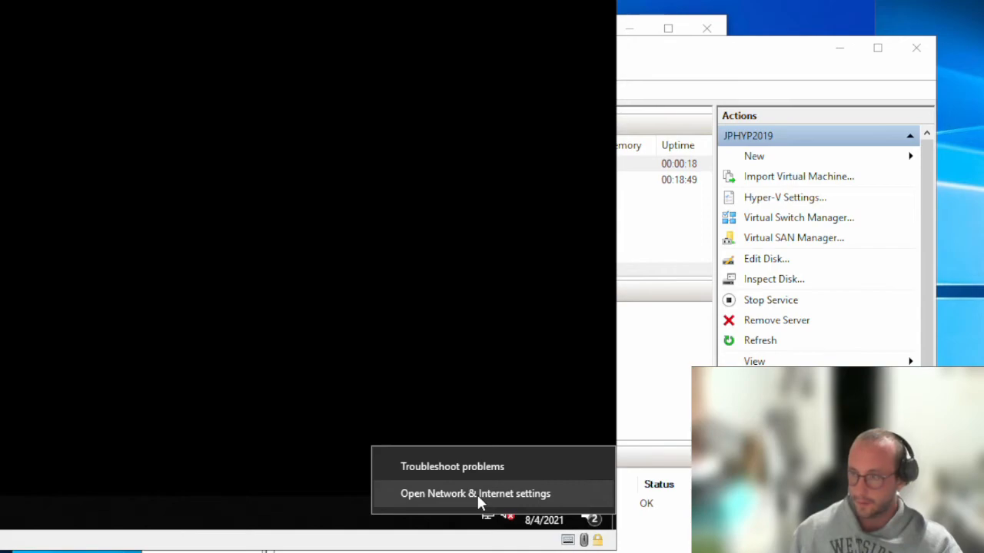
{"action": "left_click", "coordinate": [477, 494]}
{"action": "left_click_drag", "start_coordinate": [307, 0], "coordinate": [519, 0]}
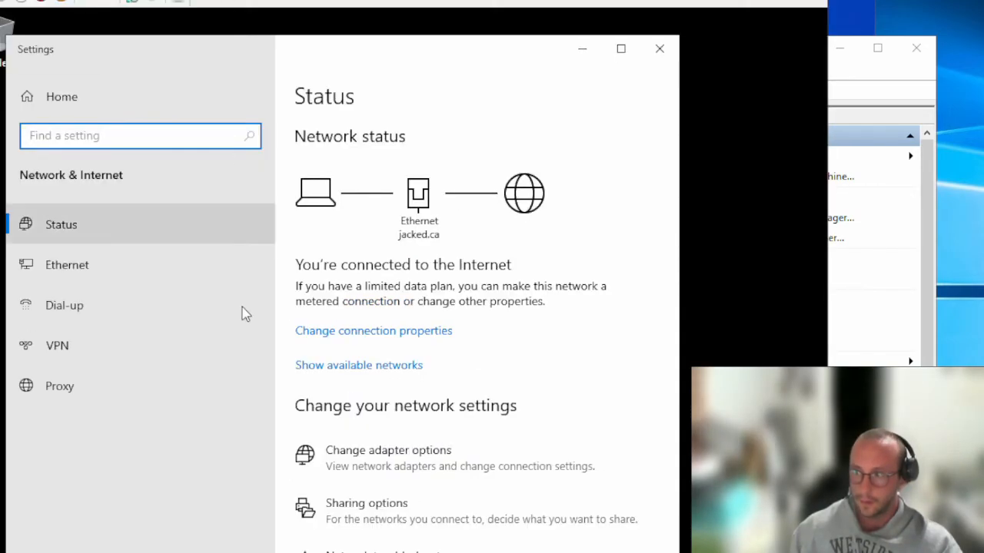
{"action": "left_click", "coordinate": [419, 452]}
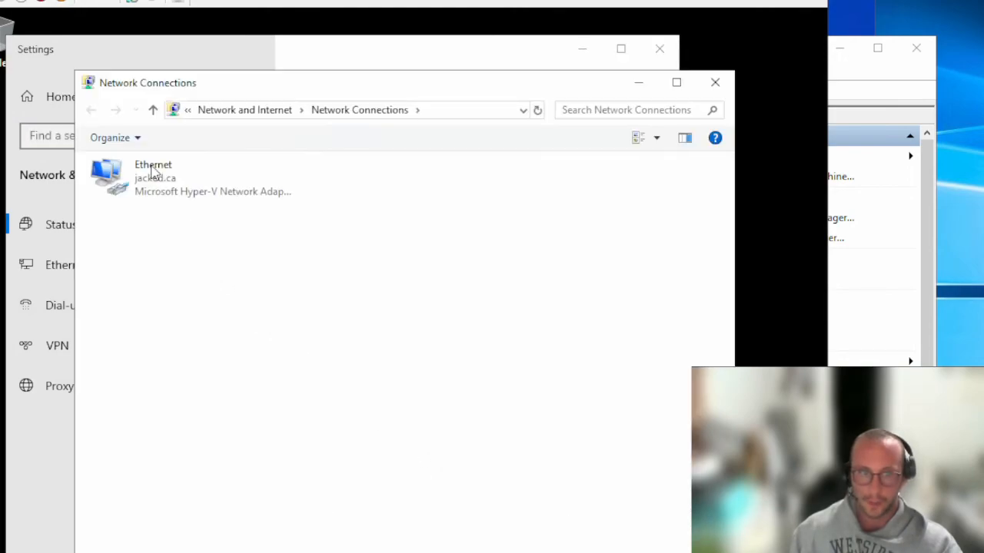
{"action": "right_click", "coordinate": [155, 175]}
{"action": "left_click", "coordinate": [244, 339]}
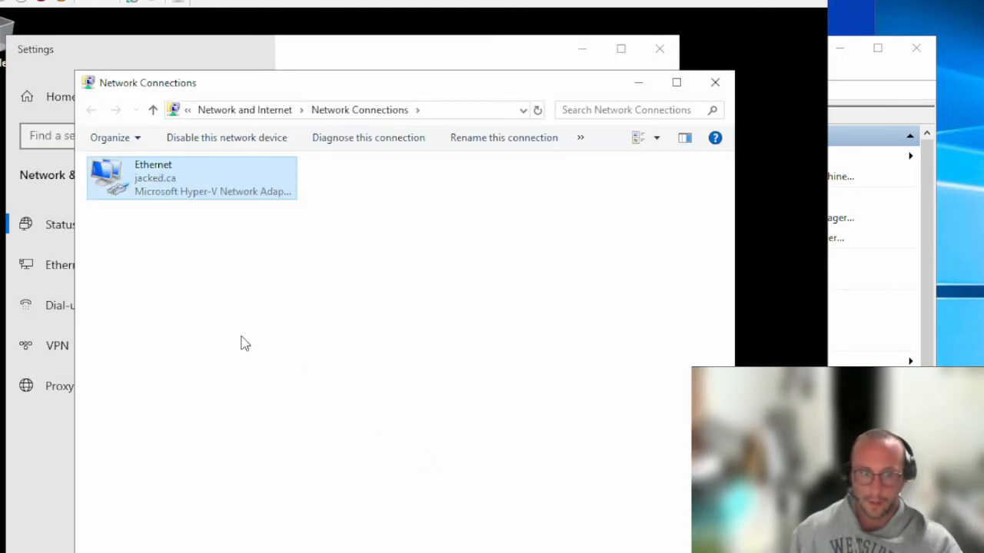
{"action": "double_click", "coordinate": [231, 335]}
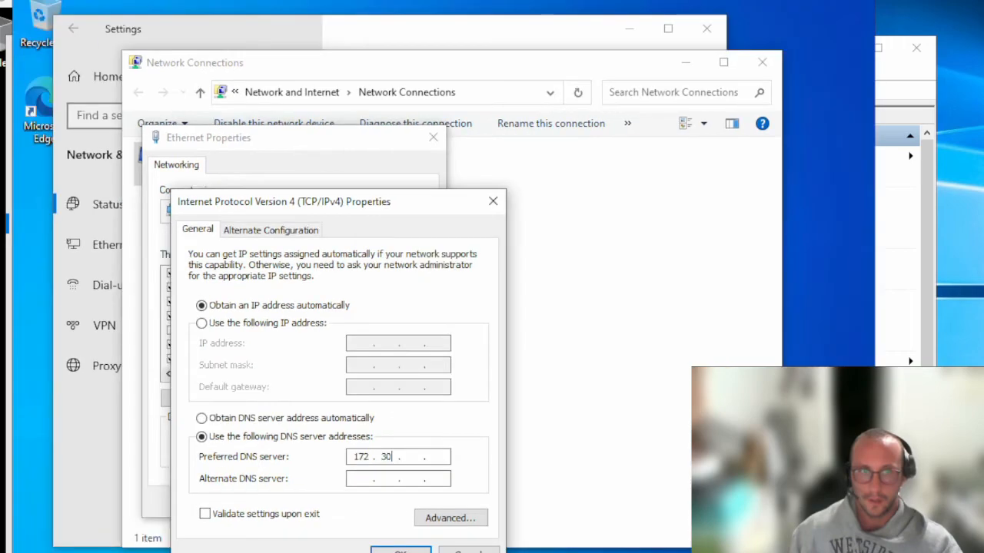
Set the Ethernet adapter's preferred DNS server to 172.30.123.60 and apply it
{"action": "type", "text": "."}
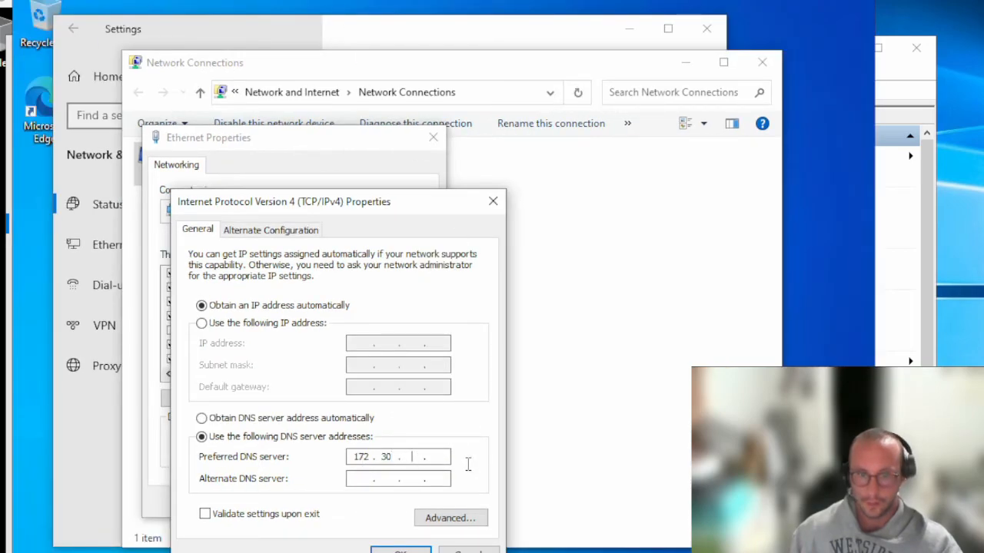
{"action": "type", "text": "123.60"}
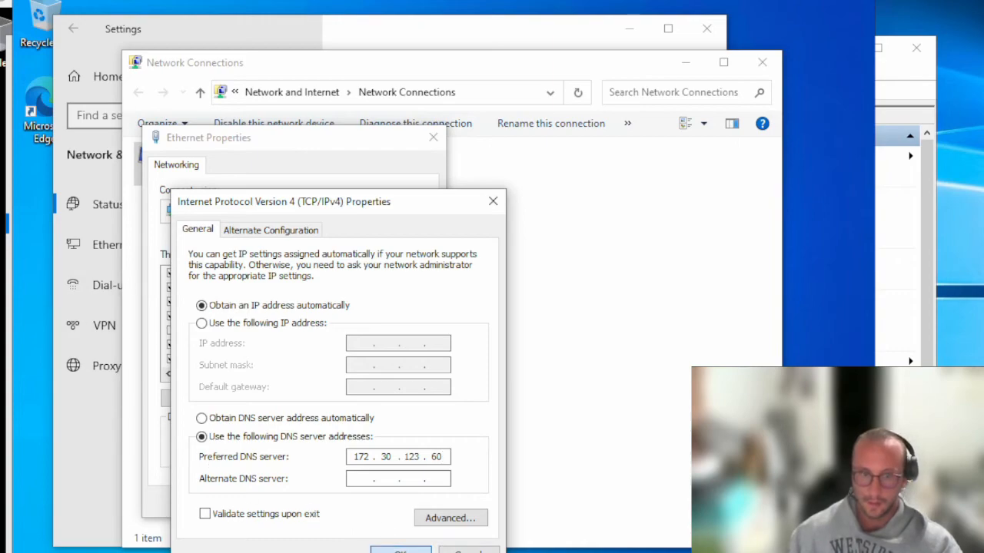
{"action": "key", "text": "Return"}
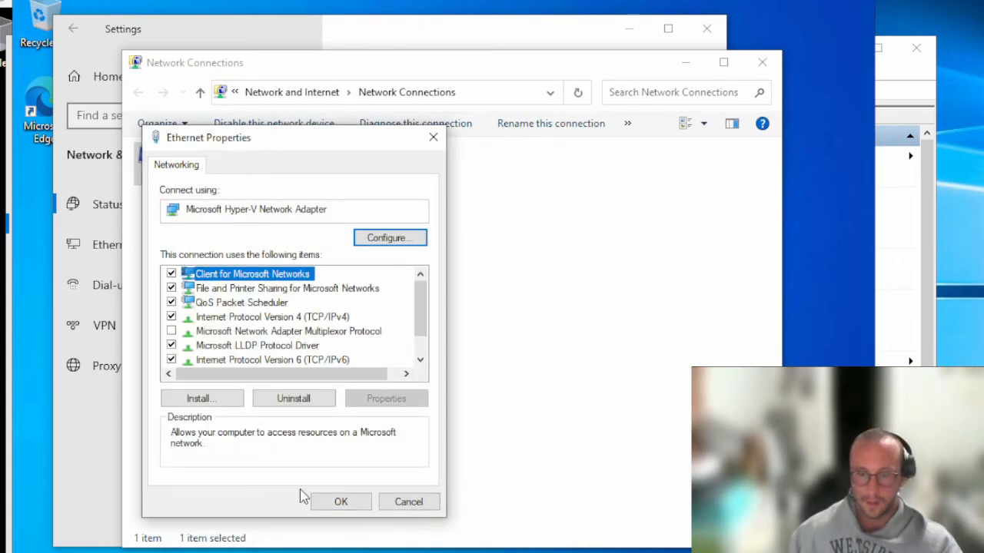
{"action": "left_click", "coordinate": [341, 502]}
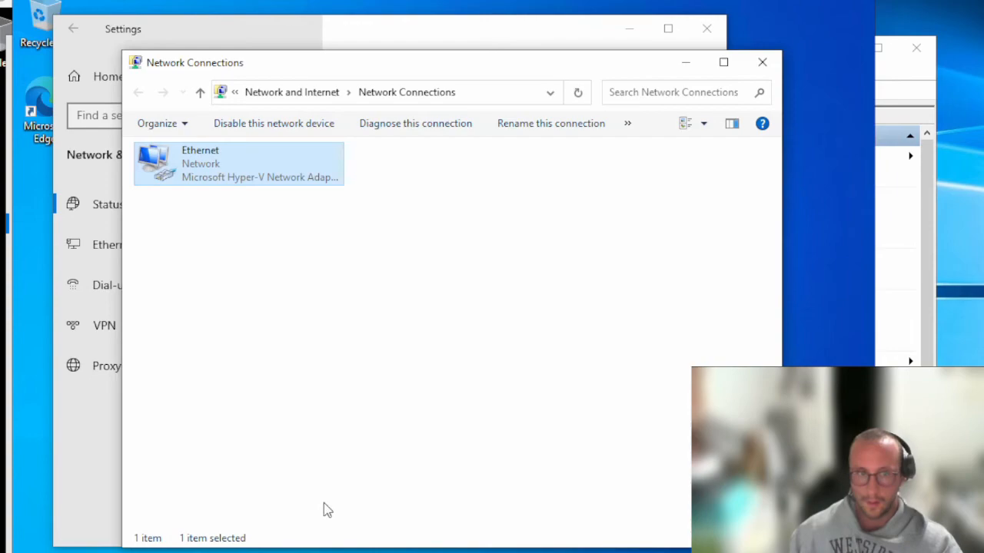
Return to the Computer Name/Domain Changes dialog with JPWIN10C set to join jacked.ca
{"action": "left_click", "coordinate": [355, 36]}
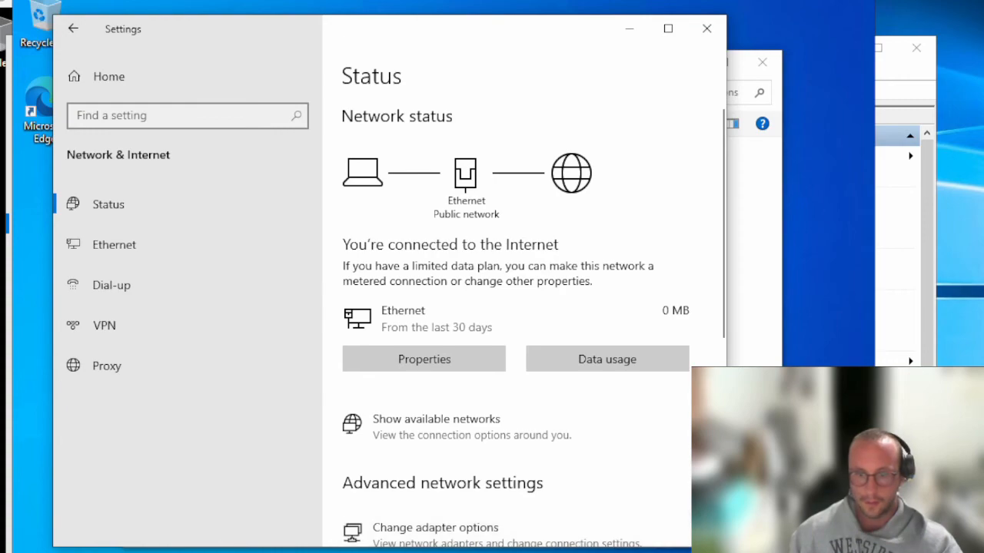
{"action": "left_click", "coordinate": [753, 492]}
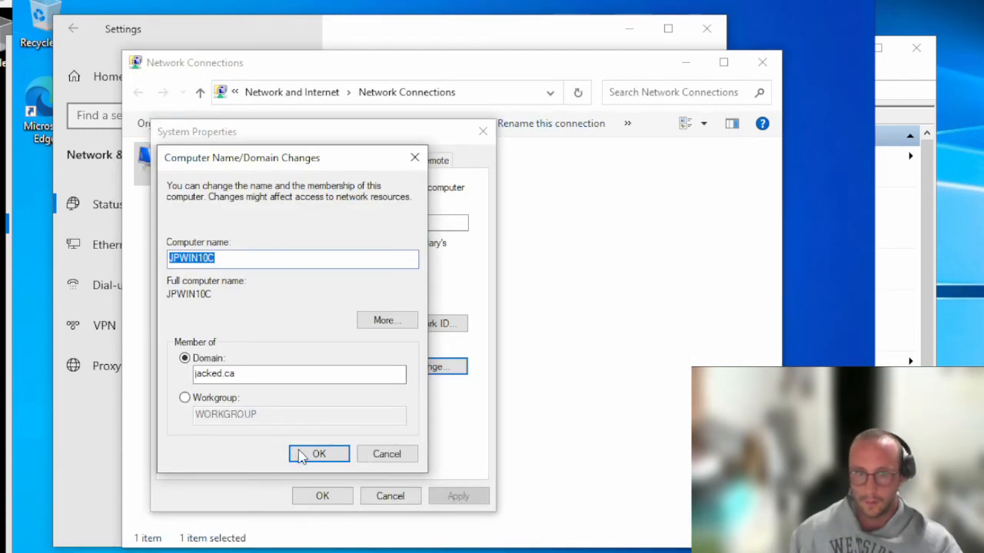
{"action": "left_click", "coordinate": [317, 453]}
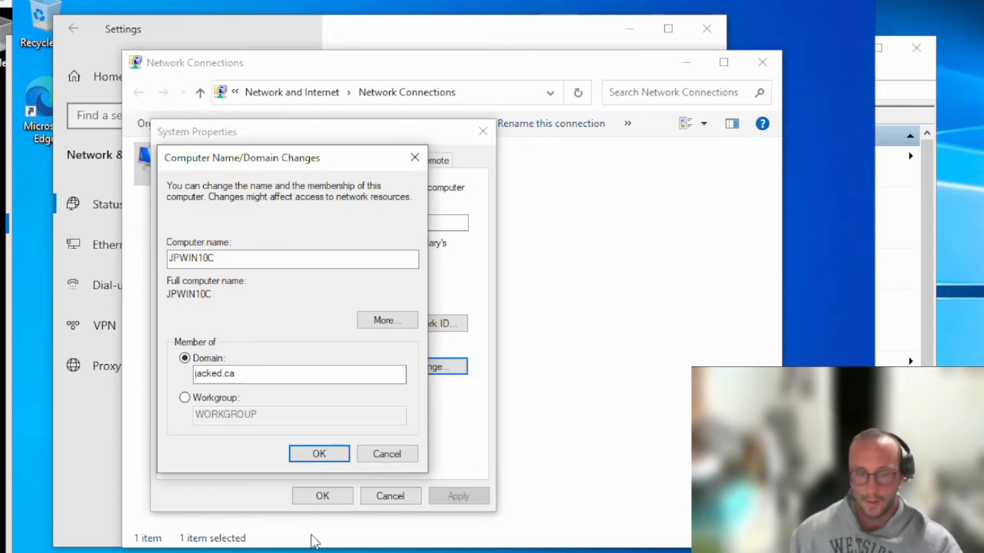
Submit the jacked.ca domain join, authenticating with the domain admin account's user name and password
{"action": "left_click", "coordinate": [318, 452]}
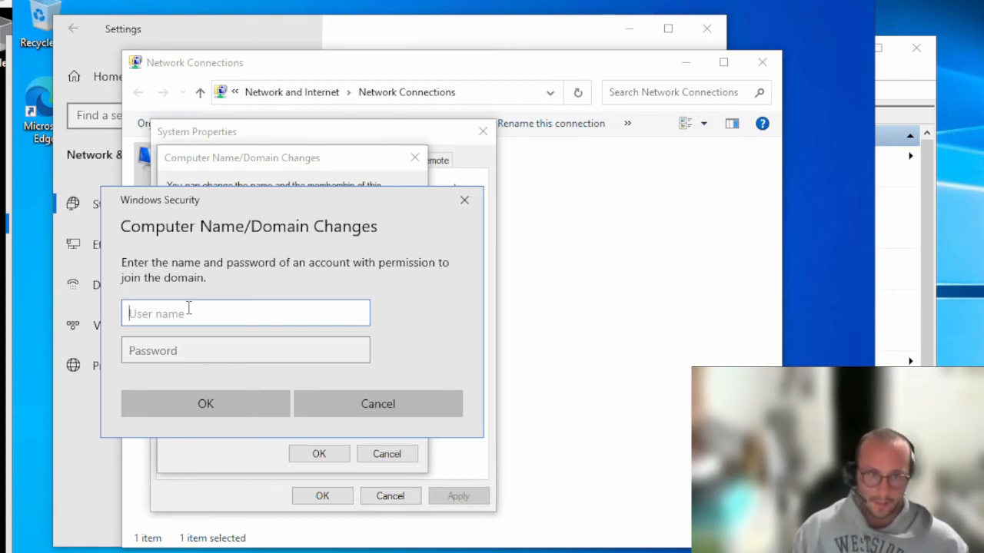
{"action": "type", "text": "jacked\\"}
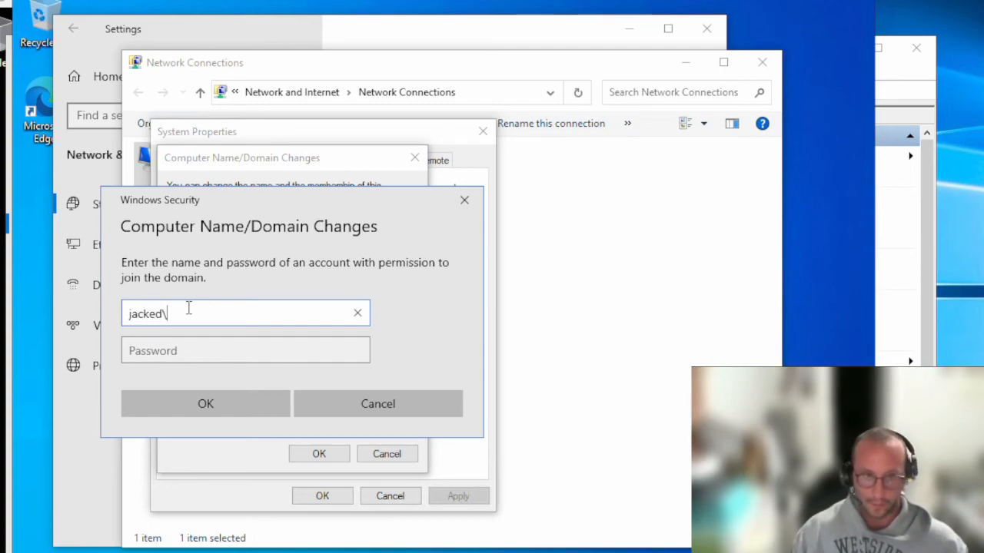
{"action": "type", "text": "jackedadmin"}
{"action": "key", "text": "Tab"}
{"action": "type", "text": "•••••••"}
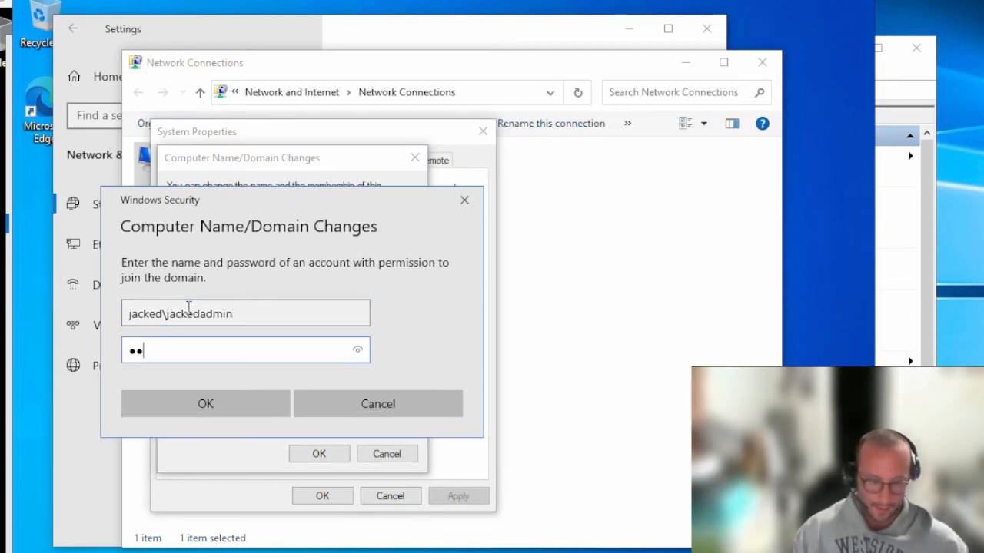
{"action": "type", "text": "••••"}
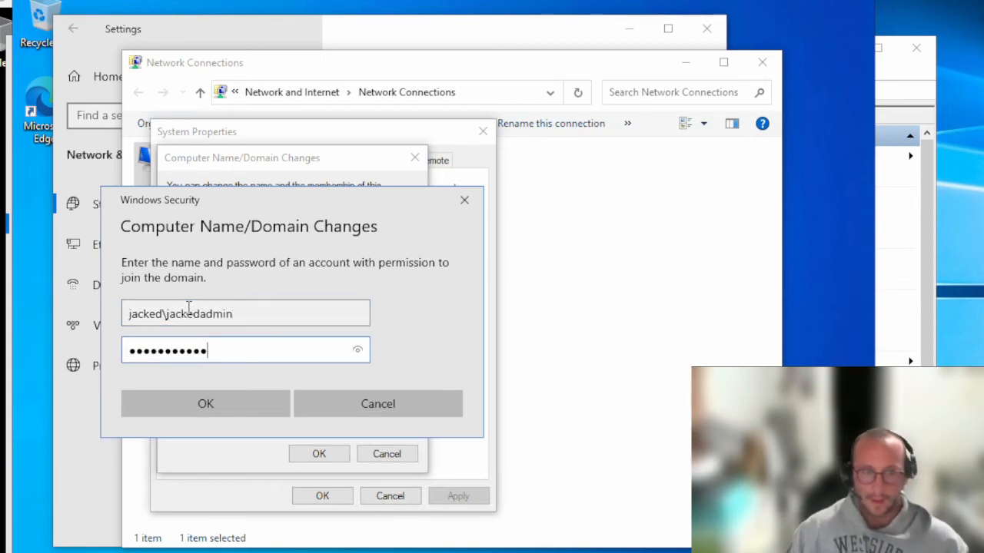
{"action": "left_click_drag", "start_coordinate": [165, 314], "coordinate": [249, 311]}
{"action": "left_click", "coordinate": [249, 313]}
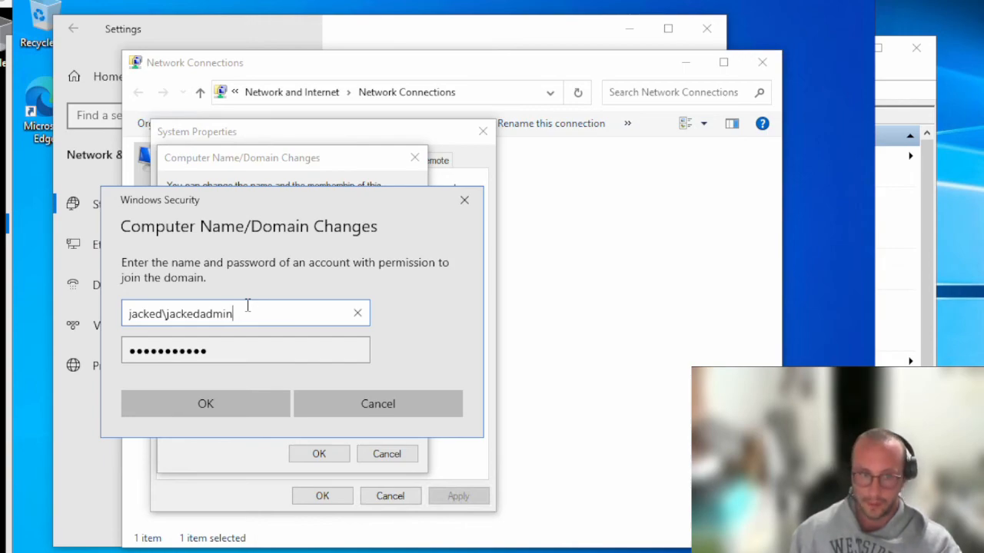
{"action": "left_click", "coordinate": [206, 404]}
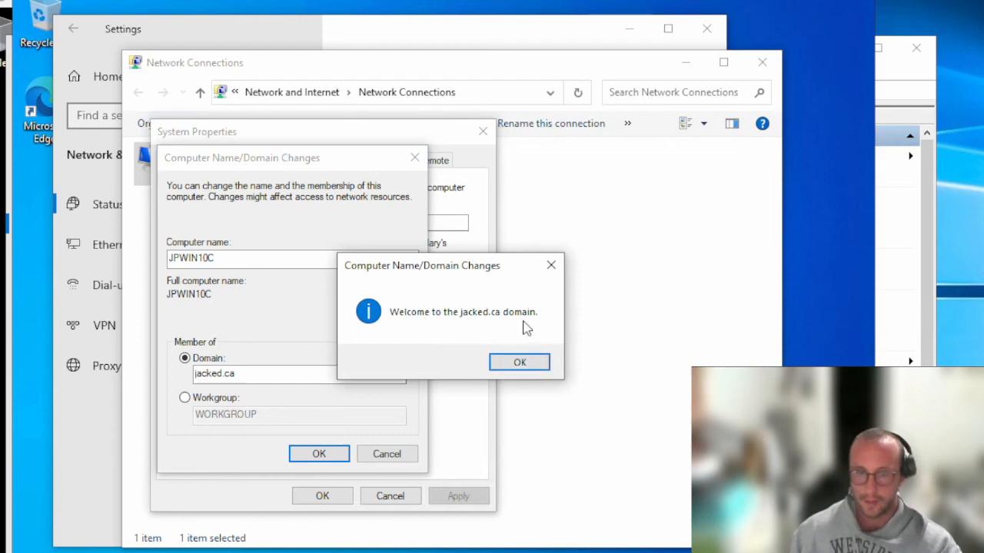
Dismiss the welcome and restart notices, close System Properties, and restart the Windows 10 VM now
{"action": "left_click", "coordinate": [521, 365]}
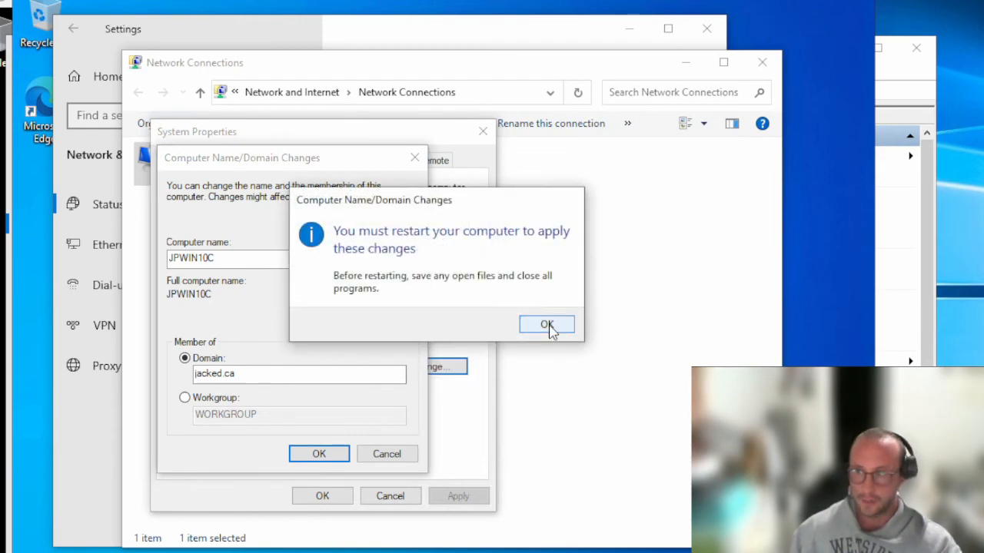
{"action": "left_click", "coordinate": [546, 325]}
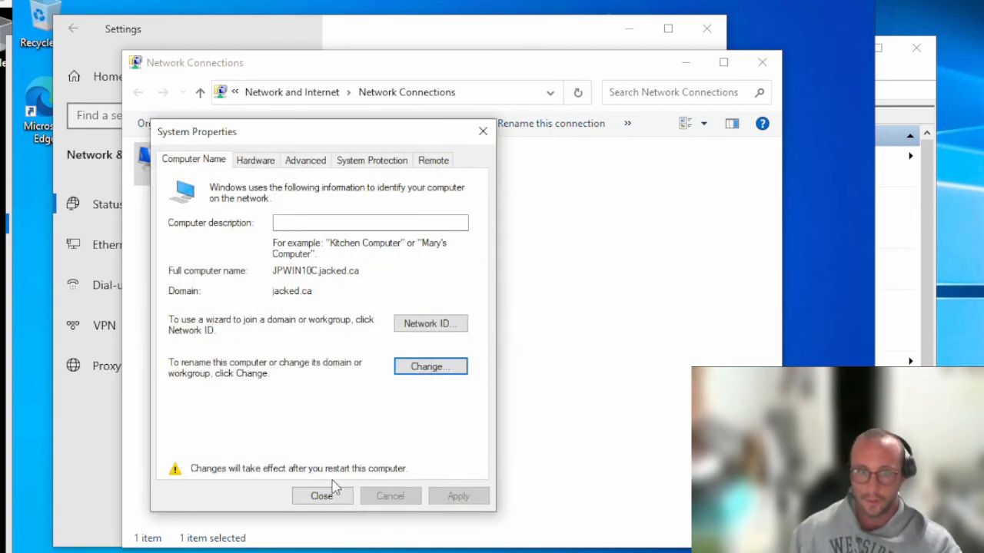
{"action": "left_click", "coordinate": [321, 497]}
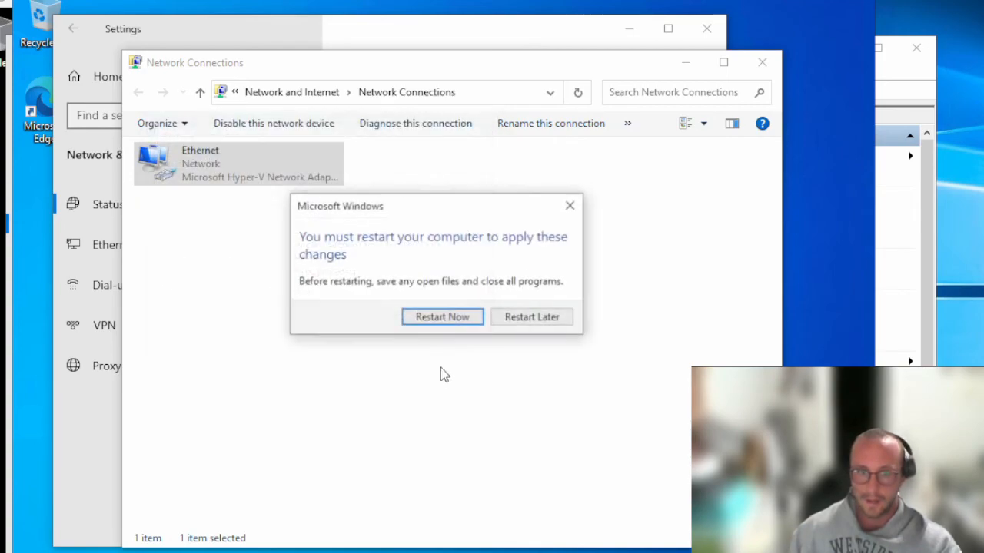
{"action": "left_click", "coordinate": [448, 322]}
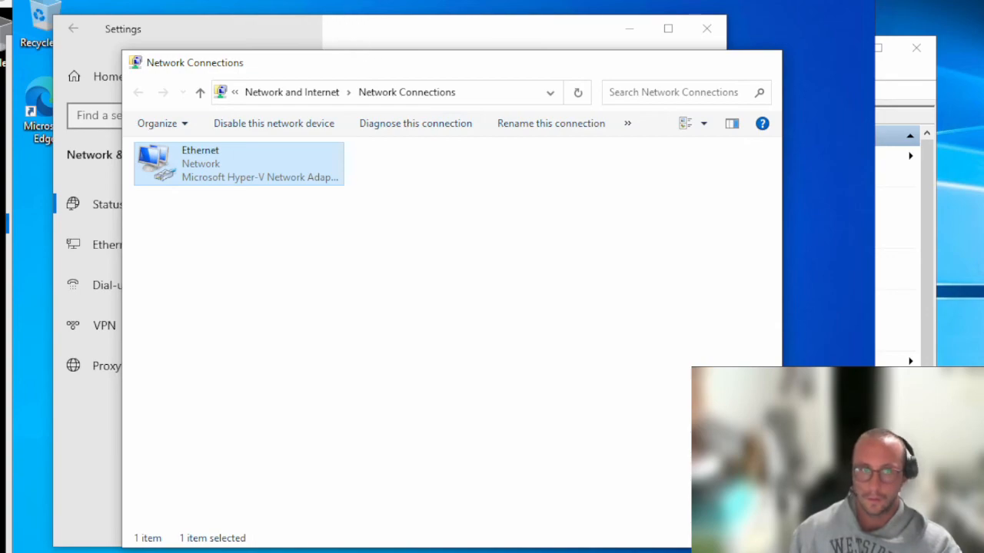
{"action": "key", "text": "alt+F4"}
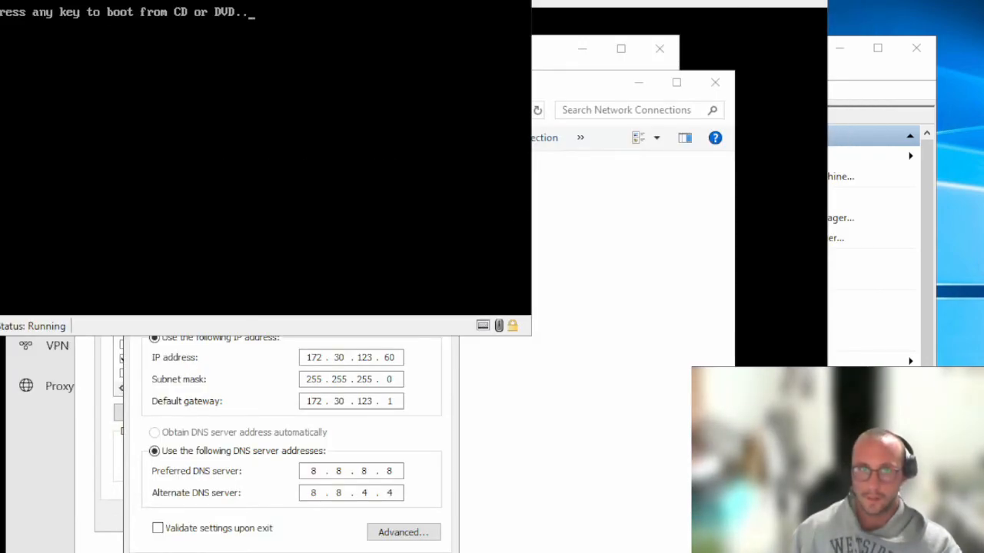
Minimize the Windows 10 VM and close the server's IPv4, Ethernet, Network Connections and Settings windows
{"action": "left_click_drag", "start_coordinate": [327, 0], "coordinate": [523, 40]}
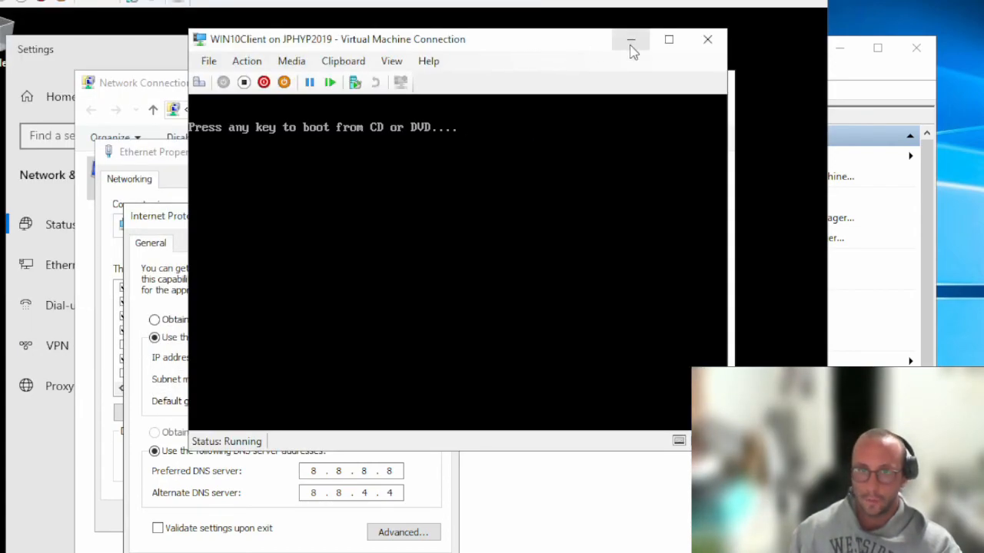
{"action": "left_click", "coordinate": [630, 44]}
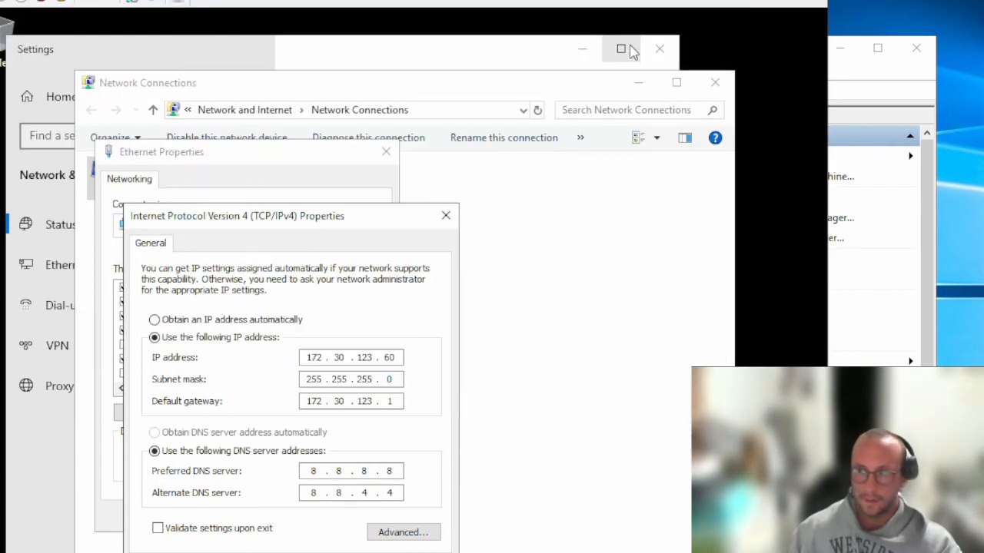
{"action": "left_click", "coordinate": [445, 216]}
{"action": "left_click", "coordinate": [386, 151]}
{"action": "left_click", "coordinate": [716, 82]}
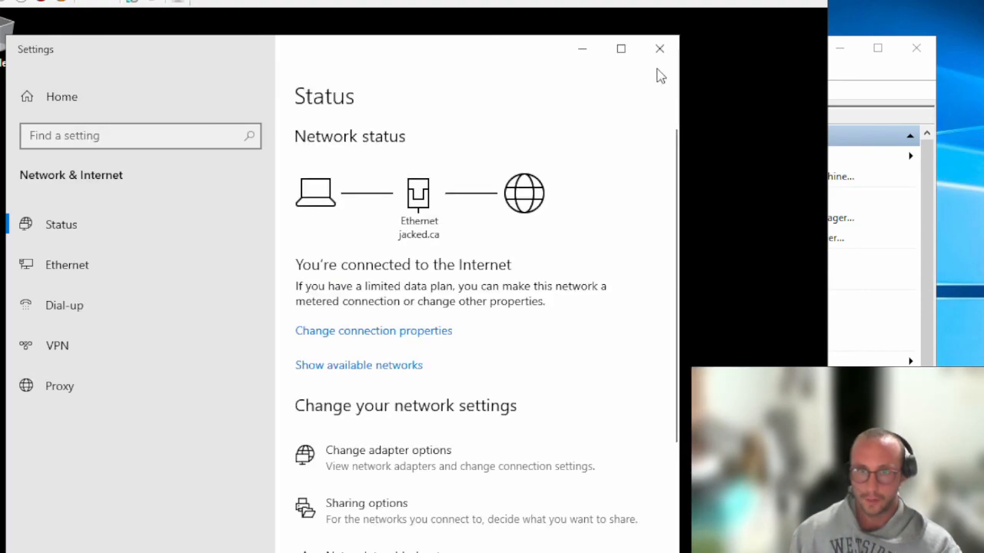
{"action": "left_click", "coordinate": [659, 51]}
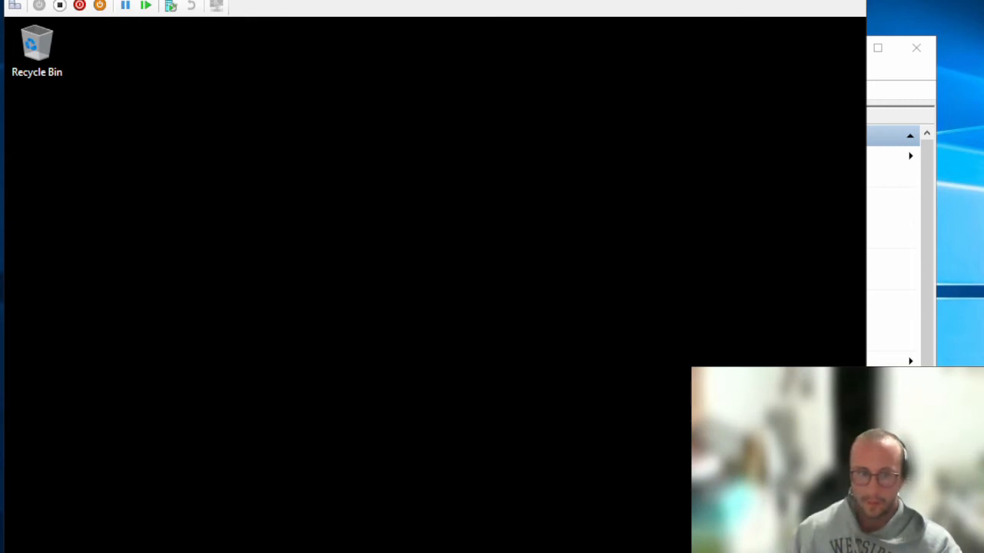
{"action": "key", "text": "super"}
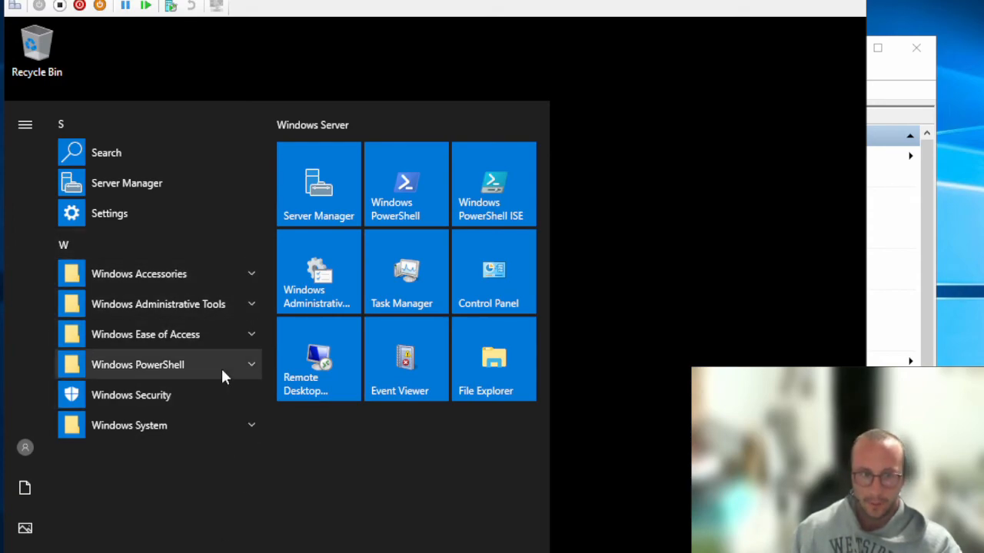
Verify JPWIN10C appears under jacked.ca Computers in Active Directory Users and Computers, then bring the VM forward
{"action": "left_click", "coordinate": [231, 306]}
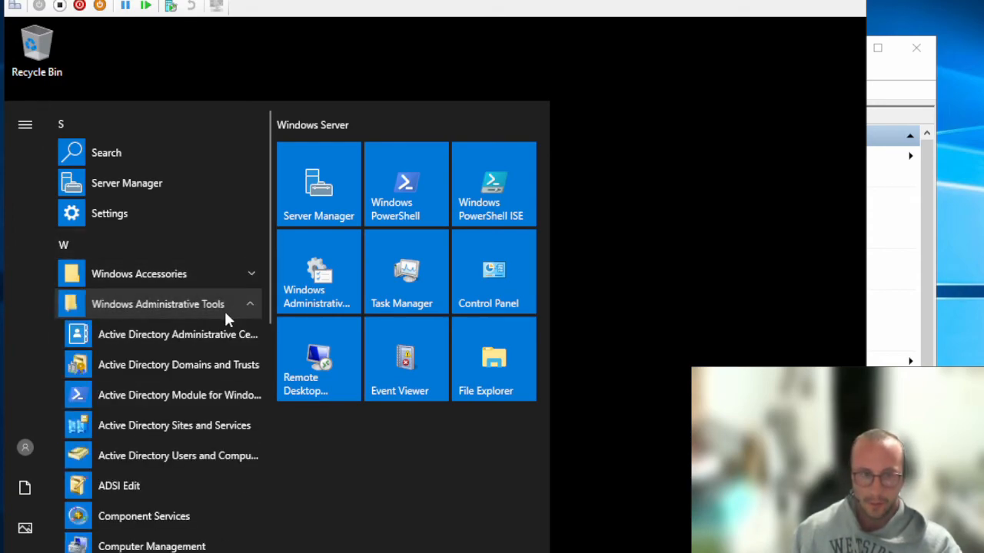
{"action": "left_click", "coordinate": [198, 455]}
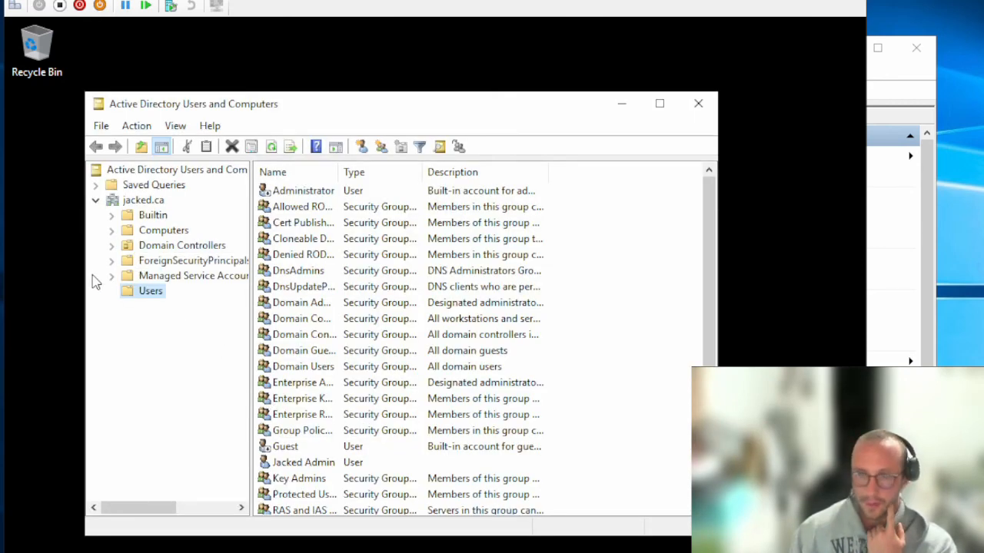
{"action": "left_click", "coordinate": [157, 230]}
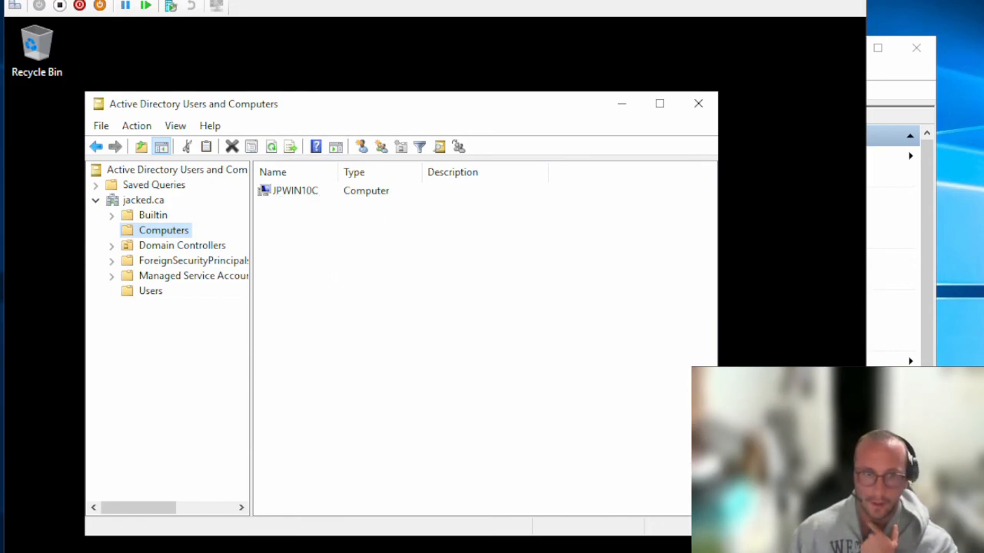
{"action": "left_click", "coordinate": [453, 550]}
{"action": "left_click_drag", "start_coordinate": [626, 34], "coordinate": [443, 1]}
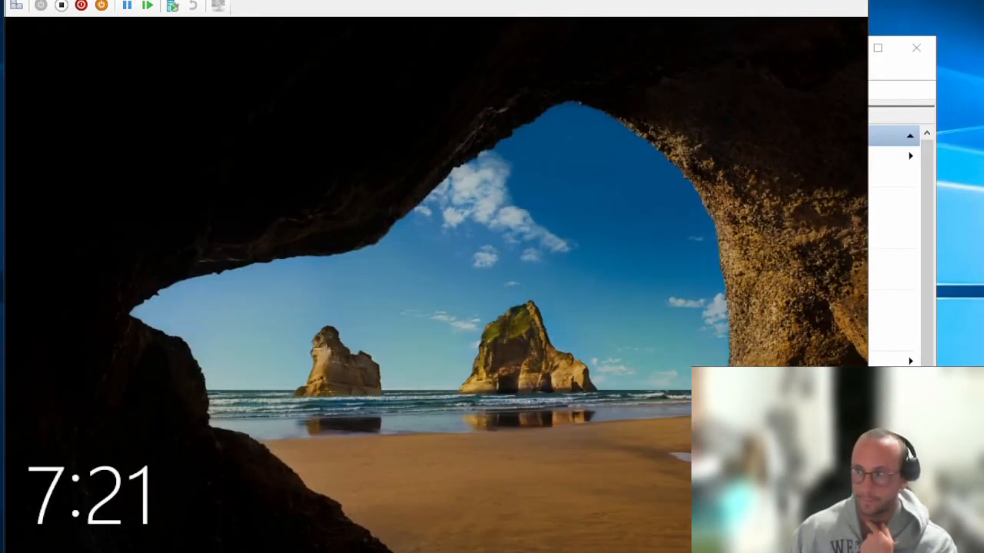
Send Ctrl+Alt+Delete to the VM and sign in as Other user with the jacked domain admin credentials
{"action": "left_click", "coordinate": [57, 0]}
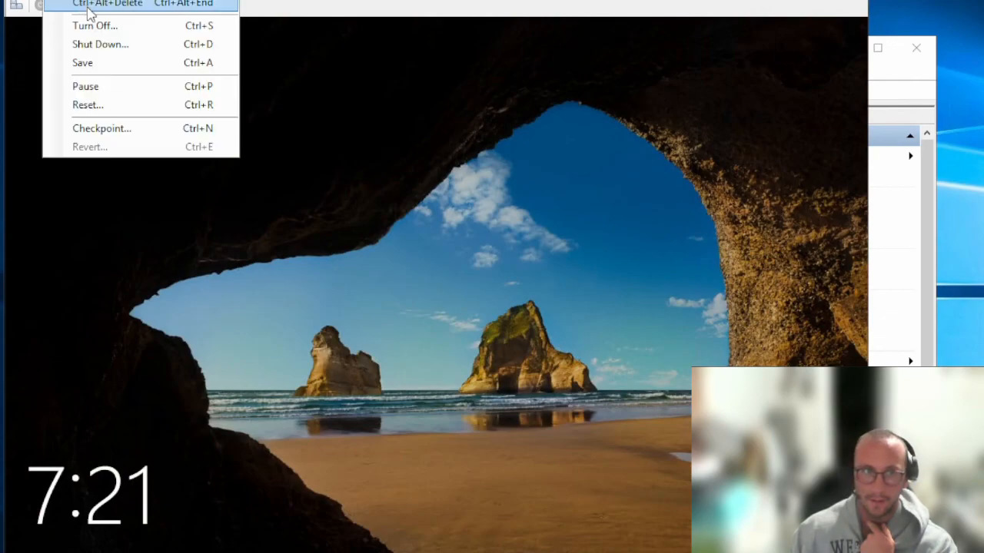
{"action": "left_click", "coordinate": [87, 7]}
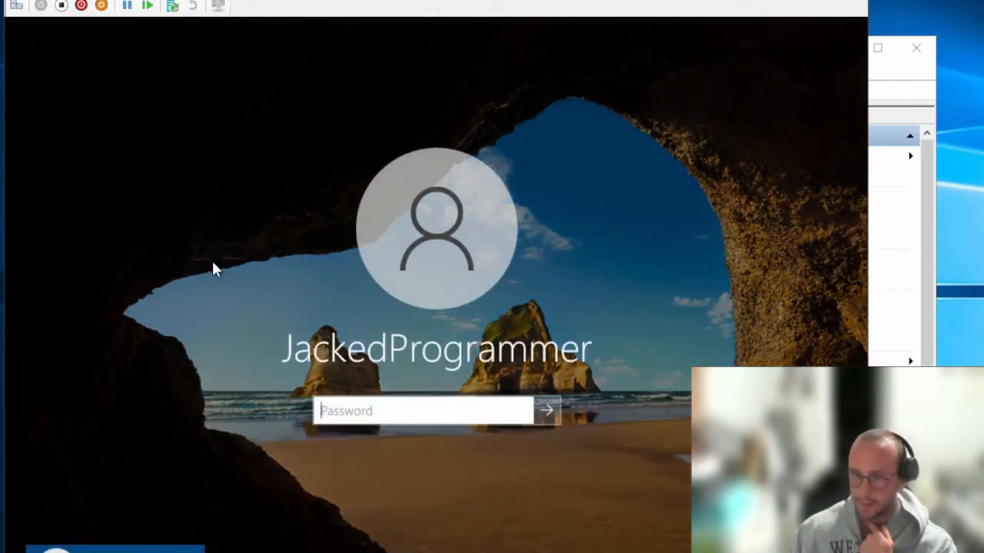
{"action": "left_click_drag", "start_coordinate": [253, 0], "coordinate": [245, 0]}
{"action": "left_click", "coordinate": [73, 541]}
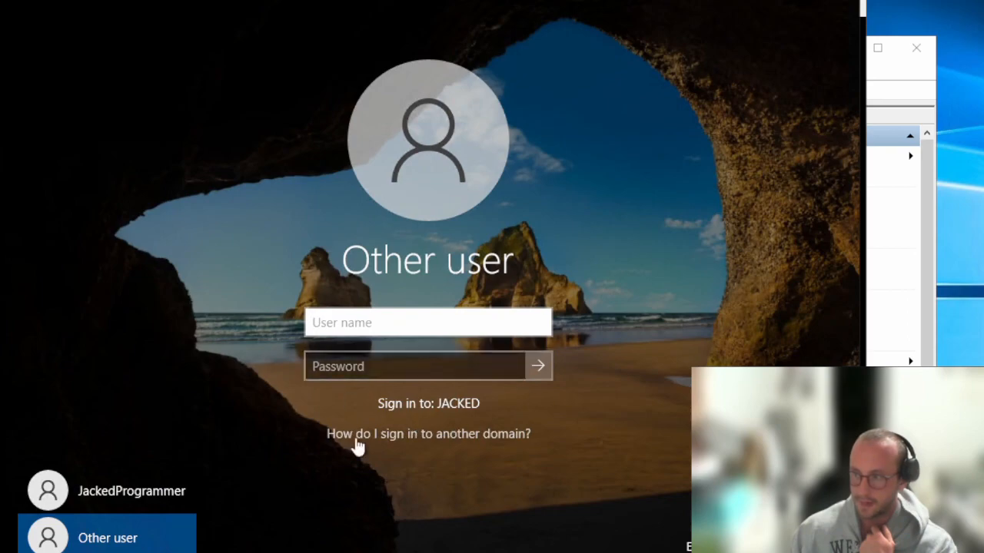
{"action": "type", "text": "jacked"}
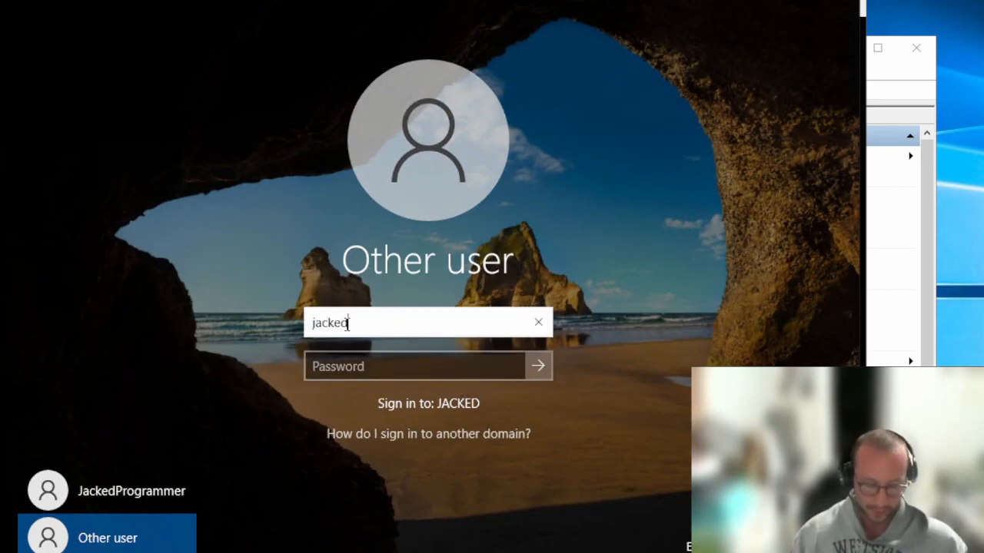
{"action": "type", "text": "\\jackedadmin"}
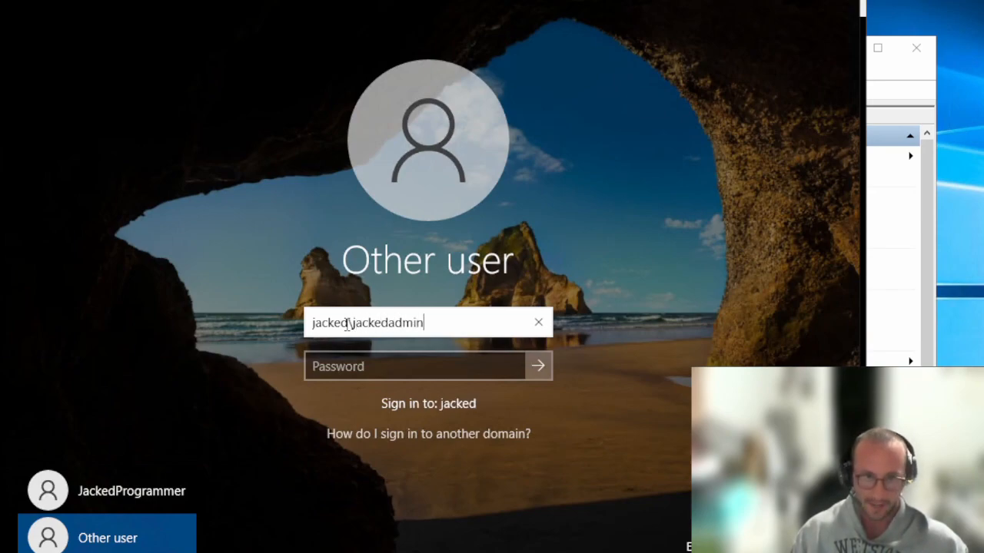
{"action": "key", "text": "Tab"}
{"action": "type", "text": "●●●●●●●●●●●●"}
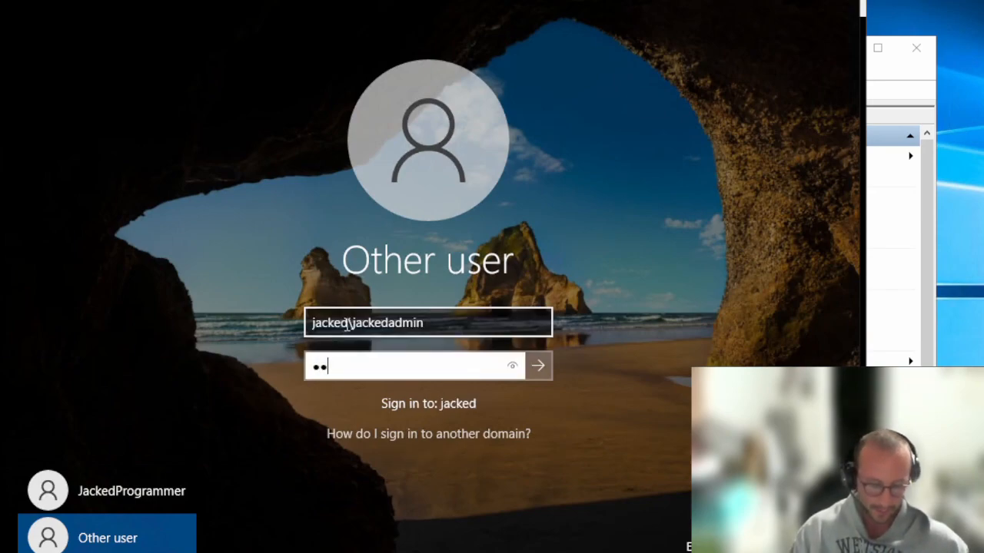
{"action": "key", "text": "Return"}
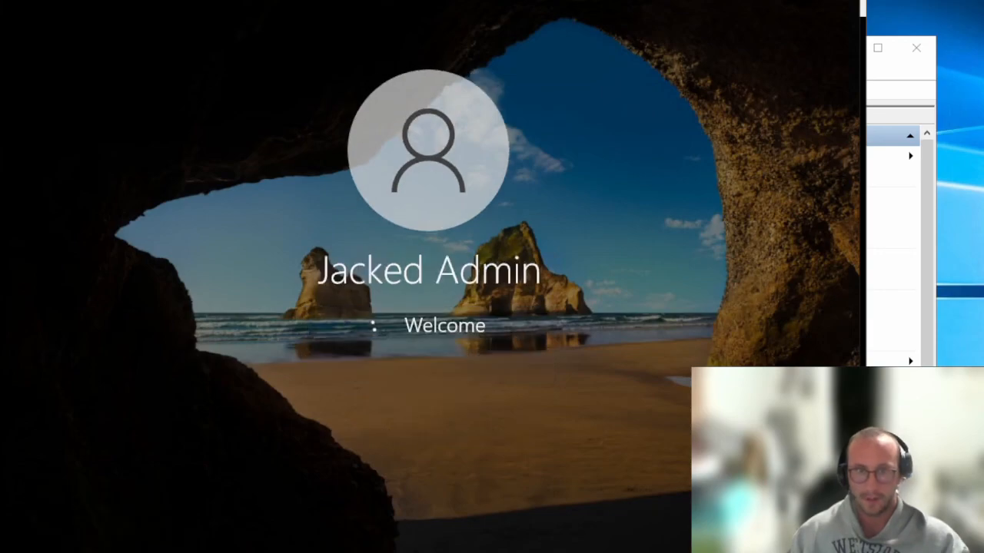